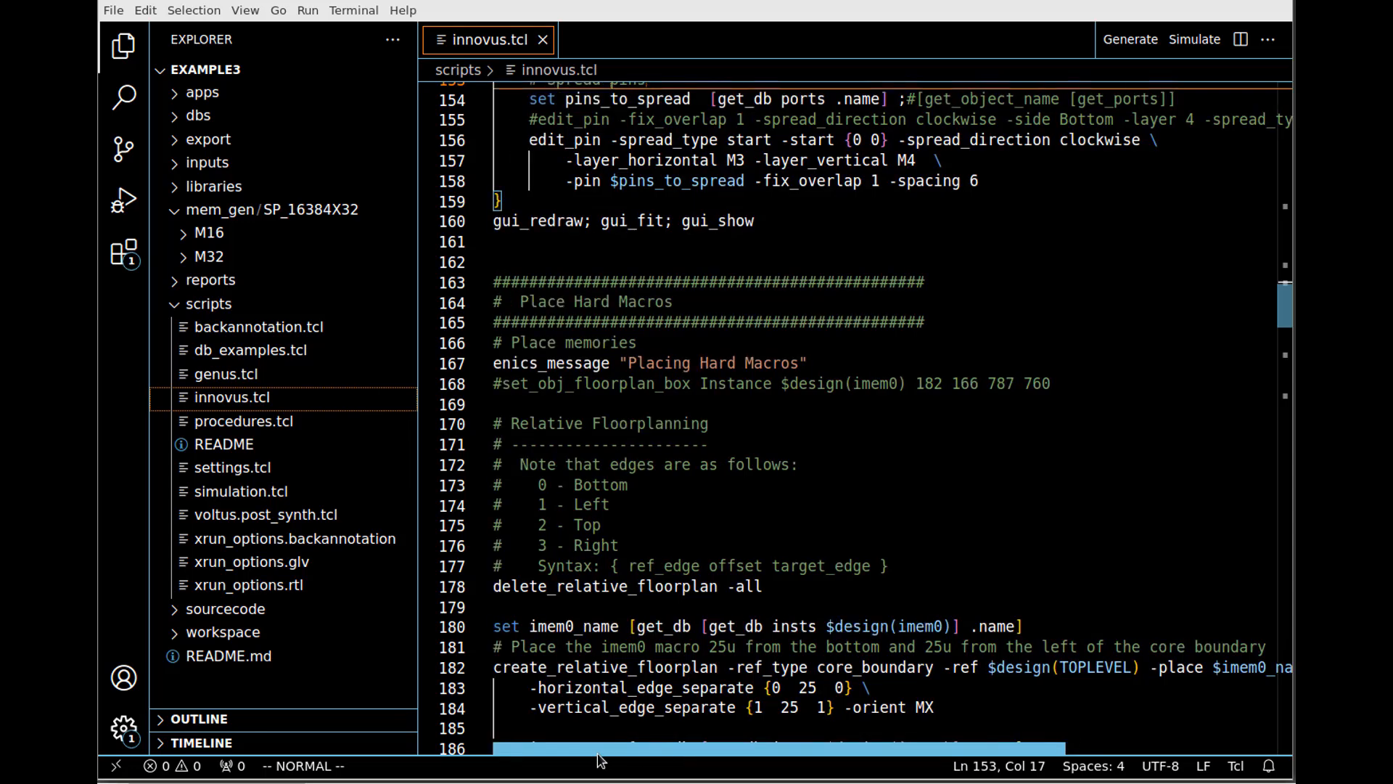
Step: Run the enics_message "Placing Hard Macros" line from innovus.tcl in the Innovus console, and switch to the Innovus layout window
{"action": "triple_click", "coordinate": [540, 363]}
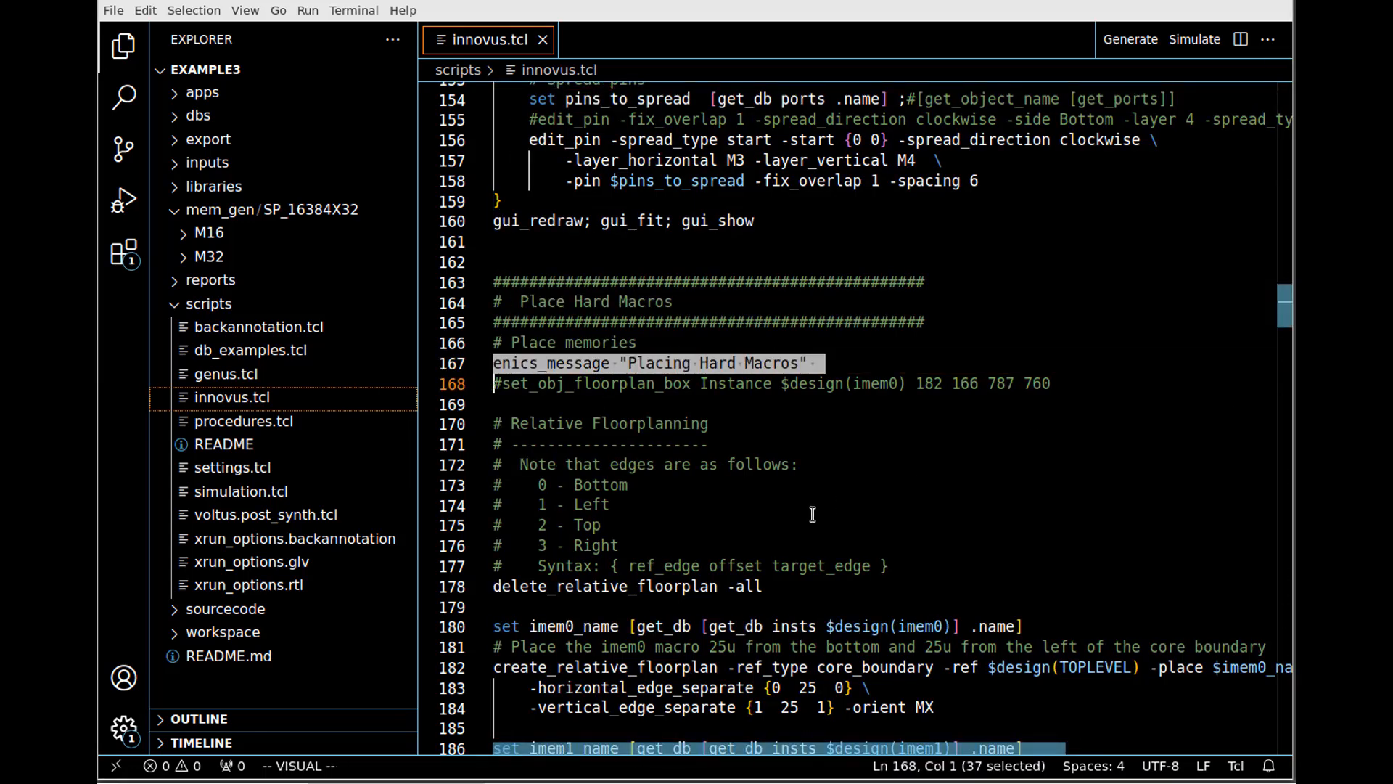
{"action": "mouse_move", "coordinate": [523, 775]}
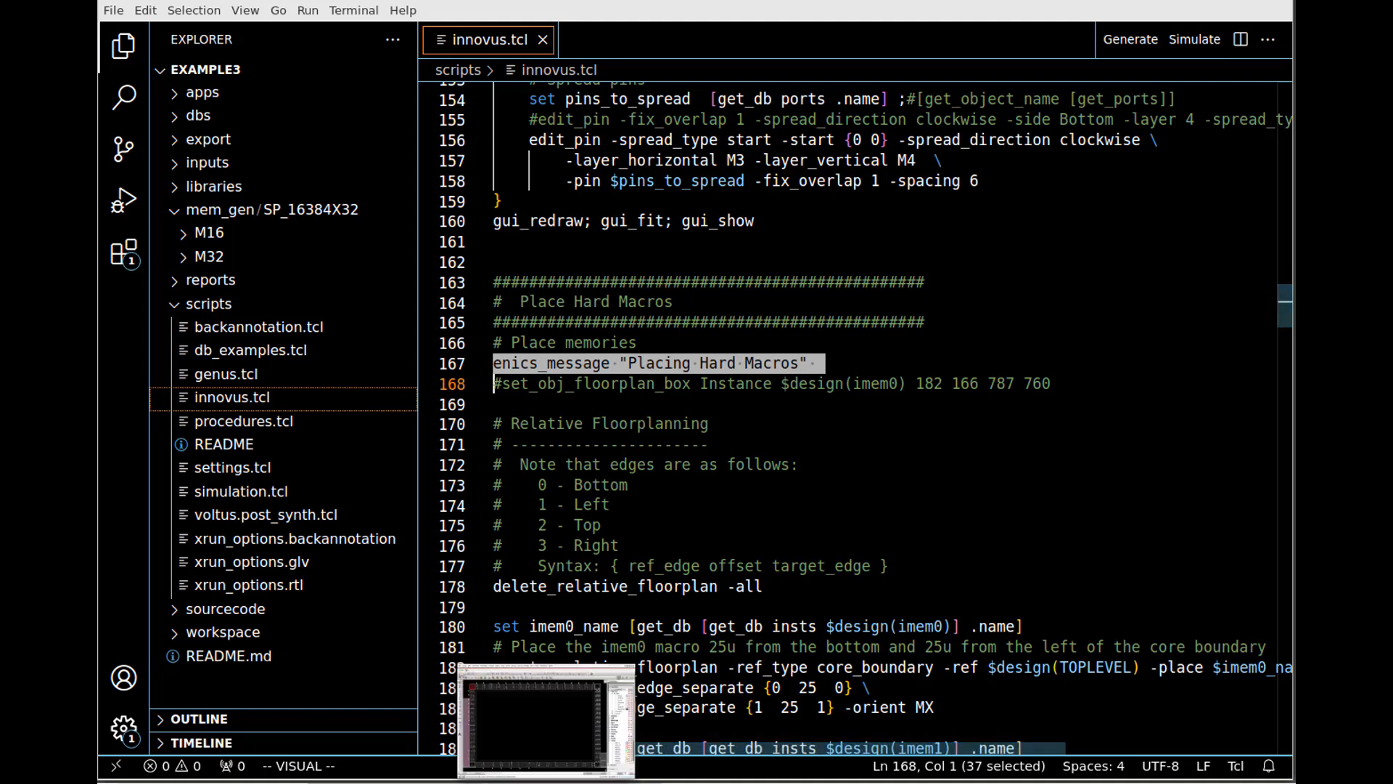
{"action": "left_click", "coordinate": [541, 722]}
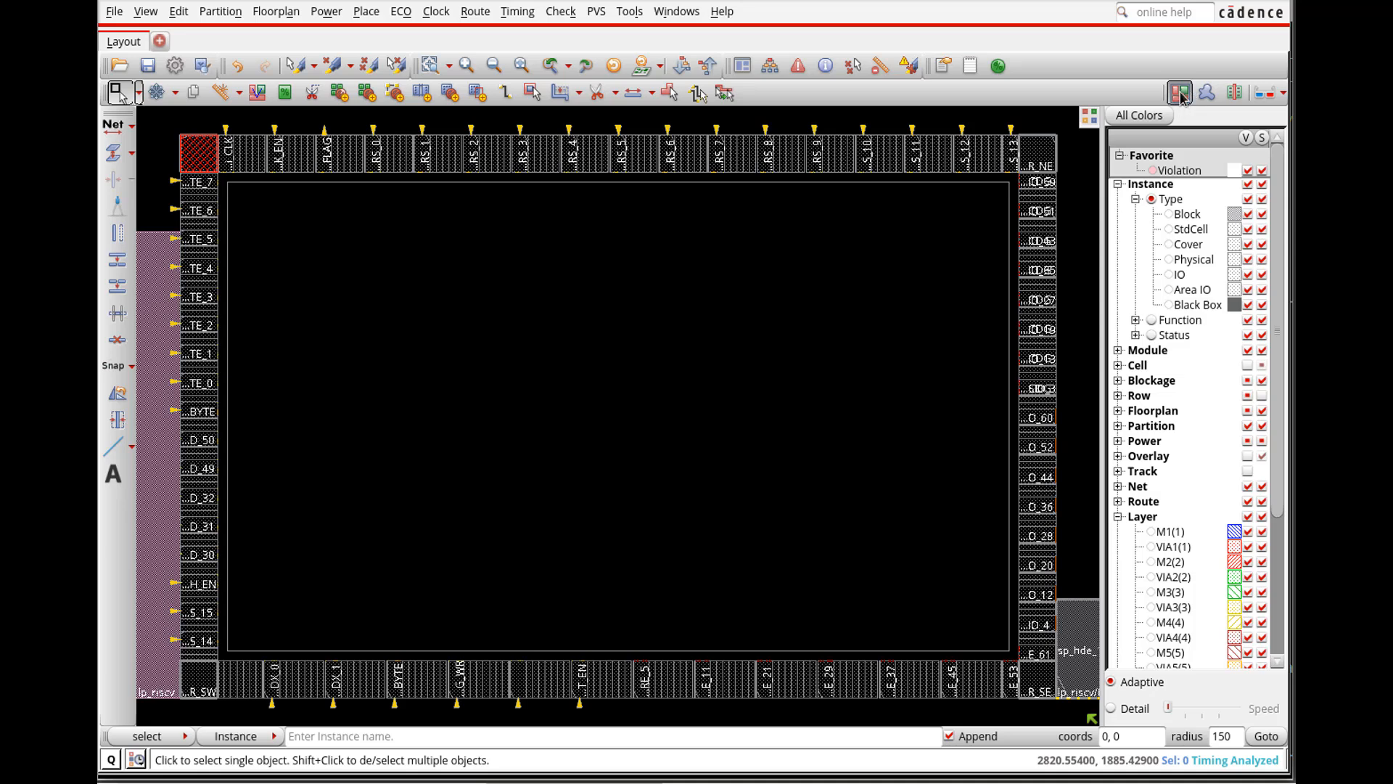
Step: Compare the physical and floorplan views, and examine the lp_riscv module and the unplaced macros outside the chip boundary
{"action": "left_click", "coordinate": [1235, 93]}
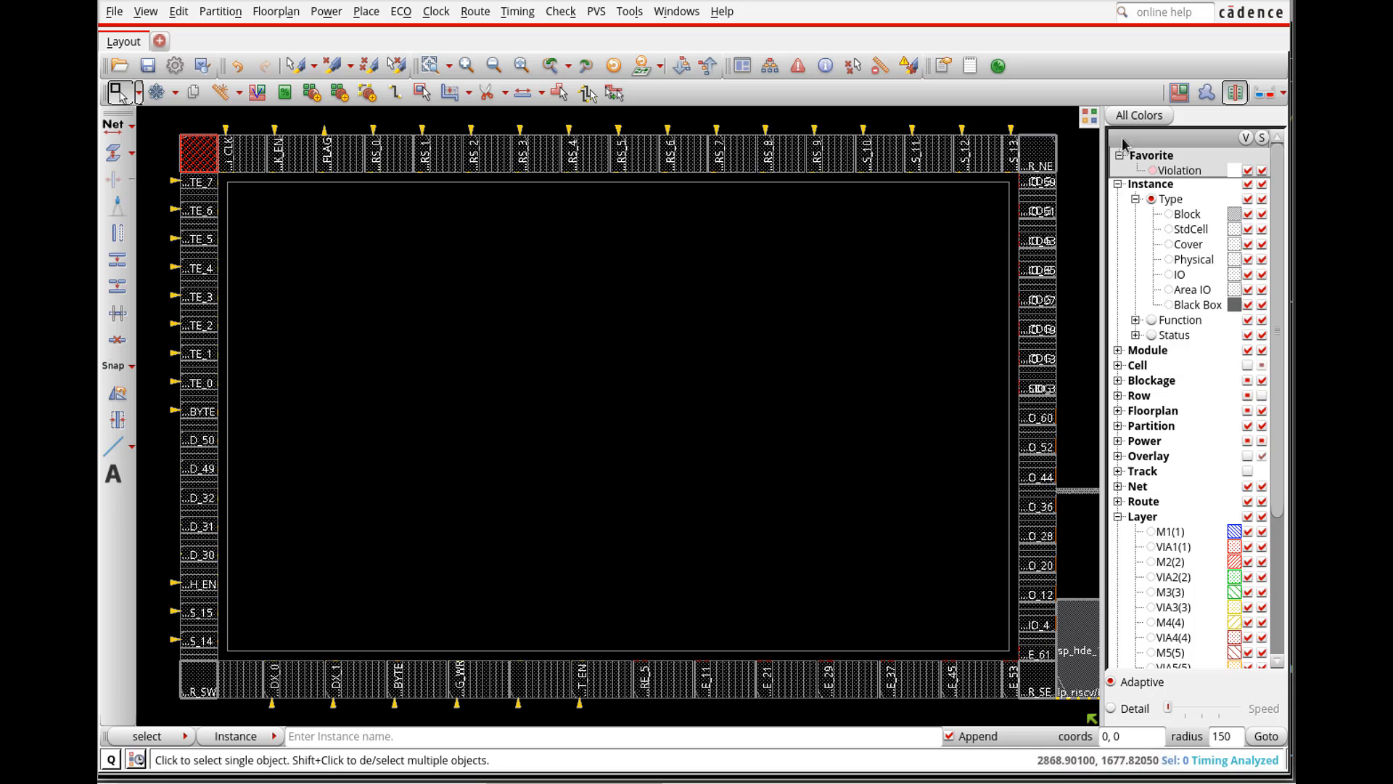
{"action": "left_click", "coordinate": [1179, 92]}
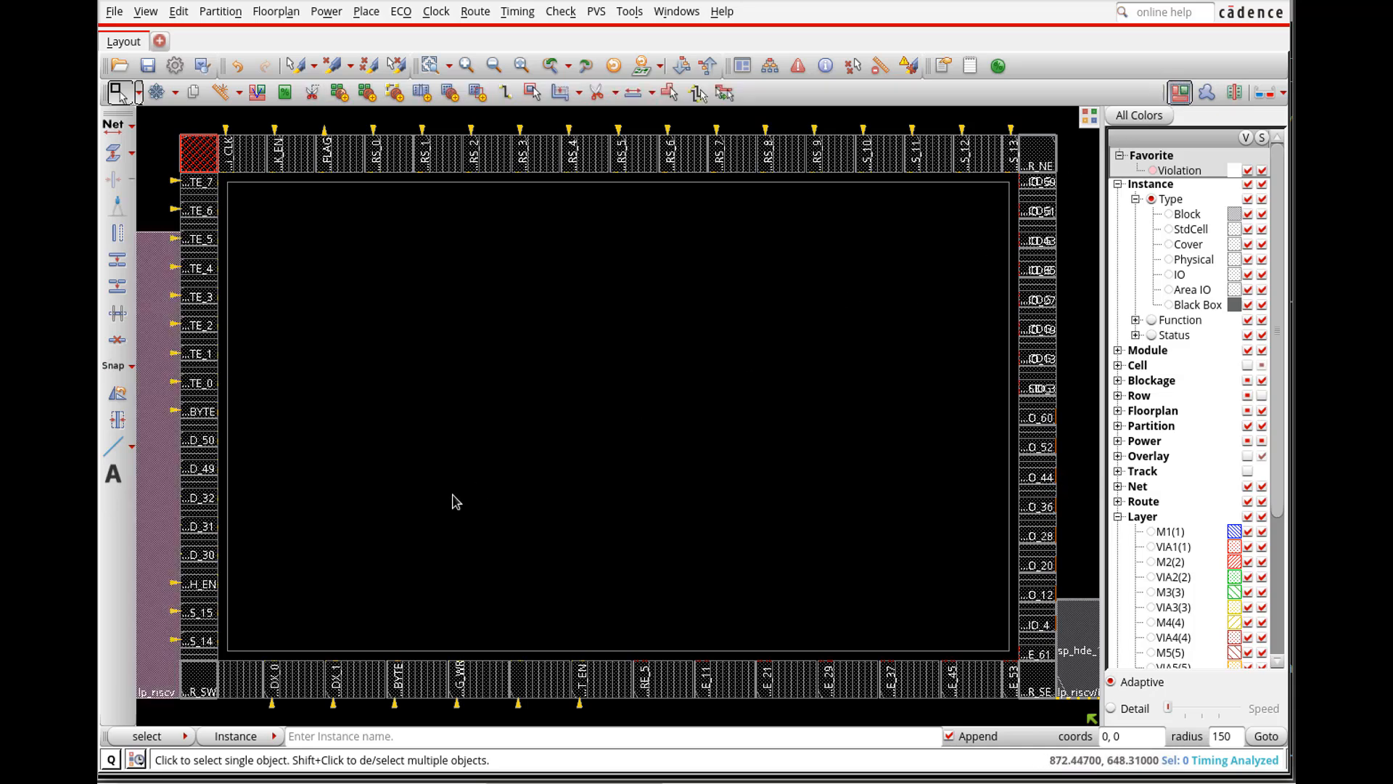
{"action": "scroll", "coordinate": [456, 502], "scroll_direction": "down", "scroll_amount": 3}
{"action": "left_click_drag", "start_coordinate": [301, 336], "coordinate": [521, 536]}
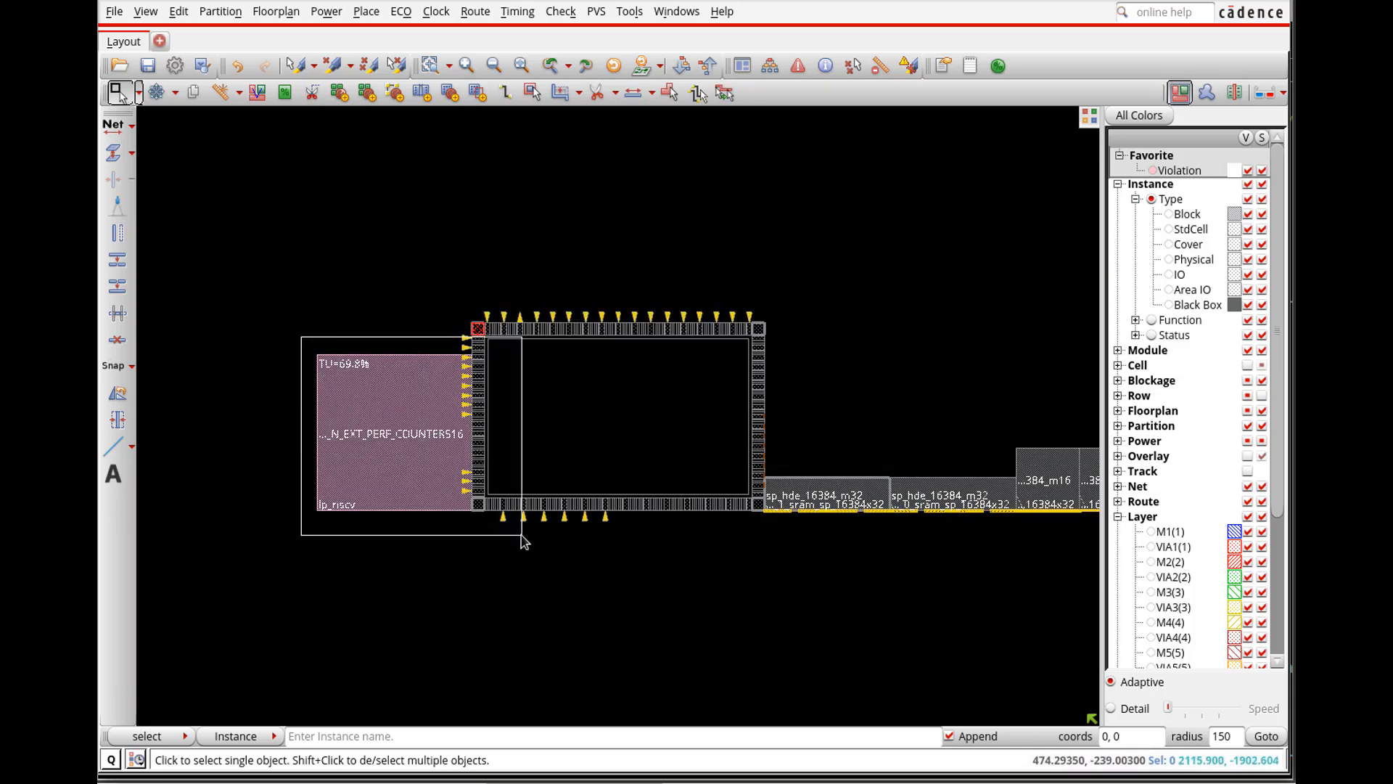
{"action": "right_click_drag", "start_coordinate": [522, 536], "coordinate": [522, 537]}
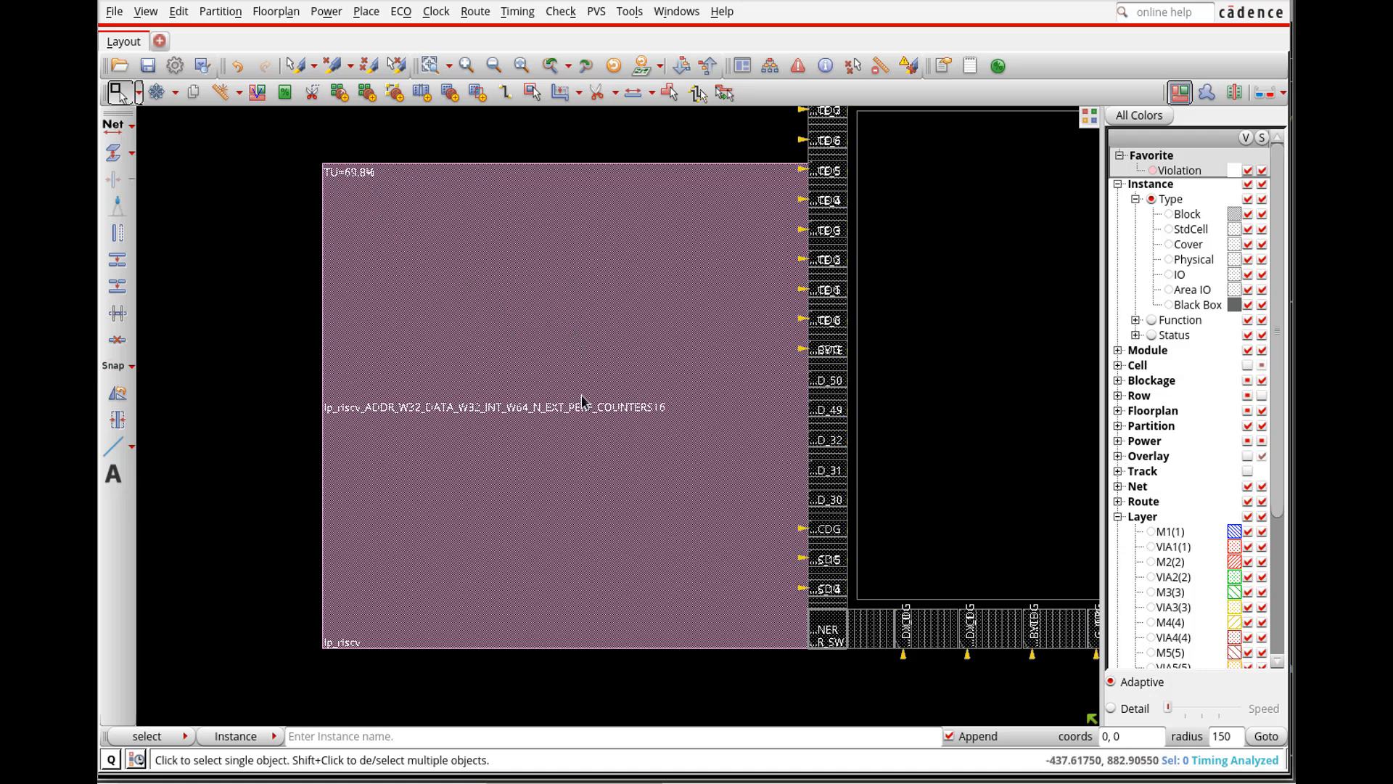
{"action": "key", "text": "shift+z"}
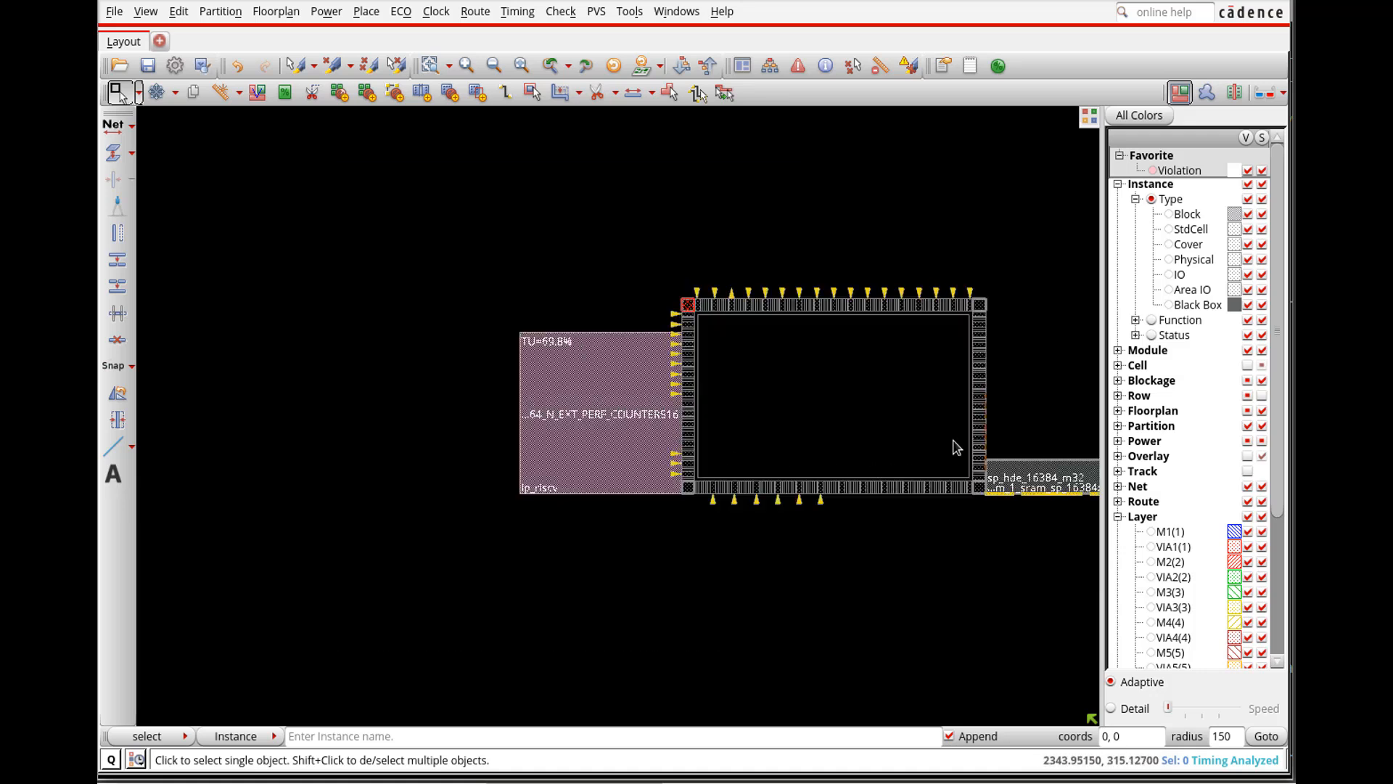
{"action": "key", "text": "Right"}
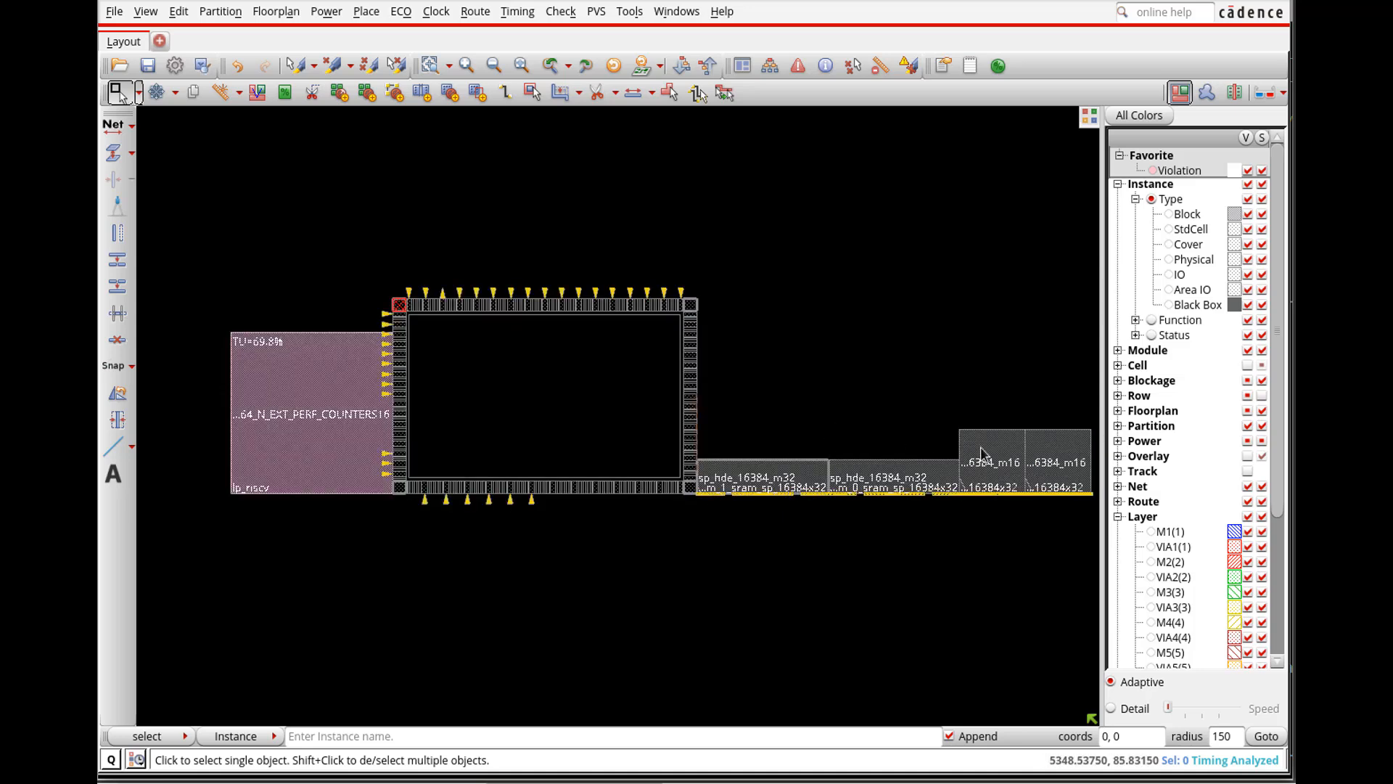
Step: Select each of the four unplaced SRAM macros beside the chip in turn to identify its instance name
{"action": "left_click", "coordinate": [787, 483]}
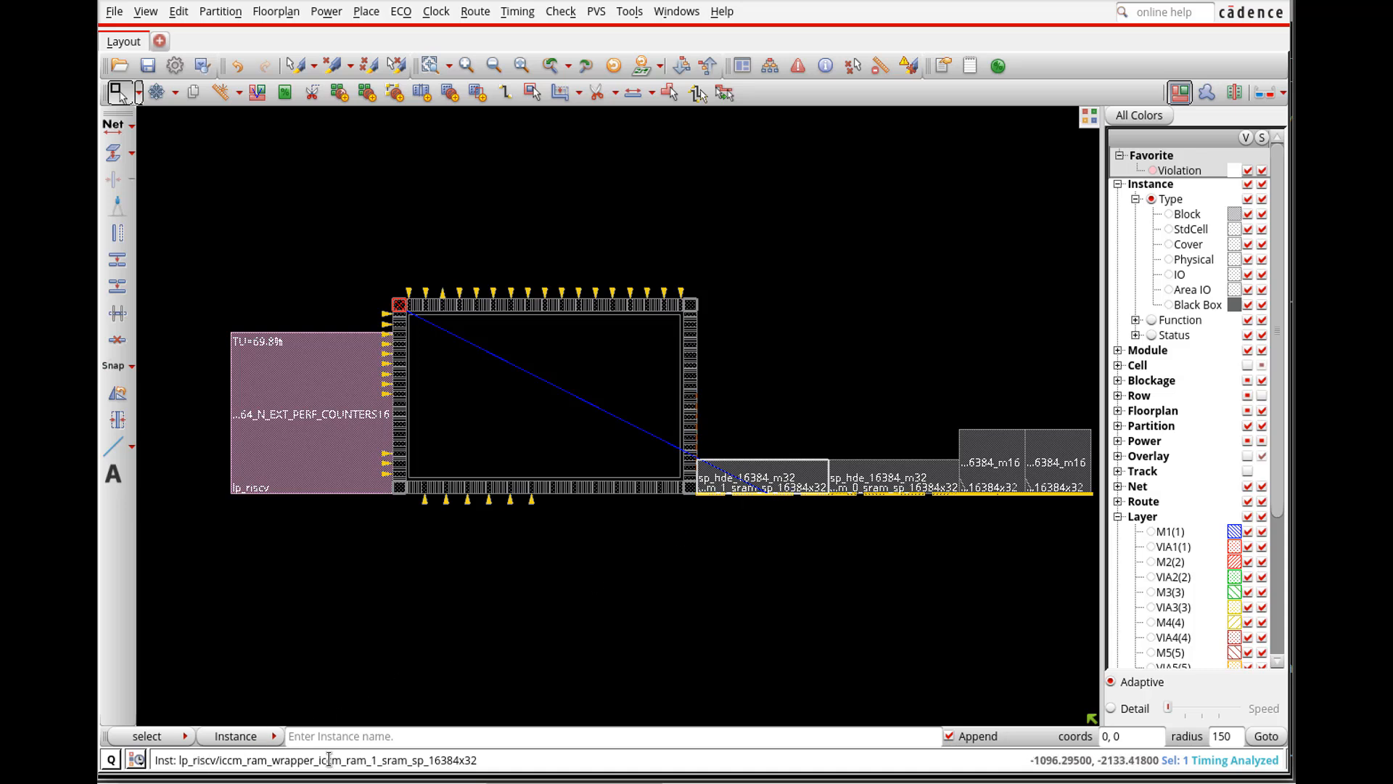
{"action": "left_click", "coordinate": [877, 481]}
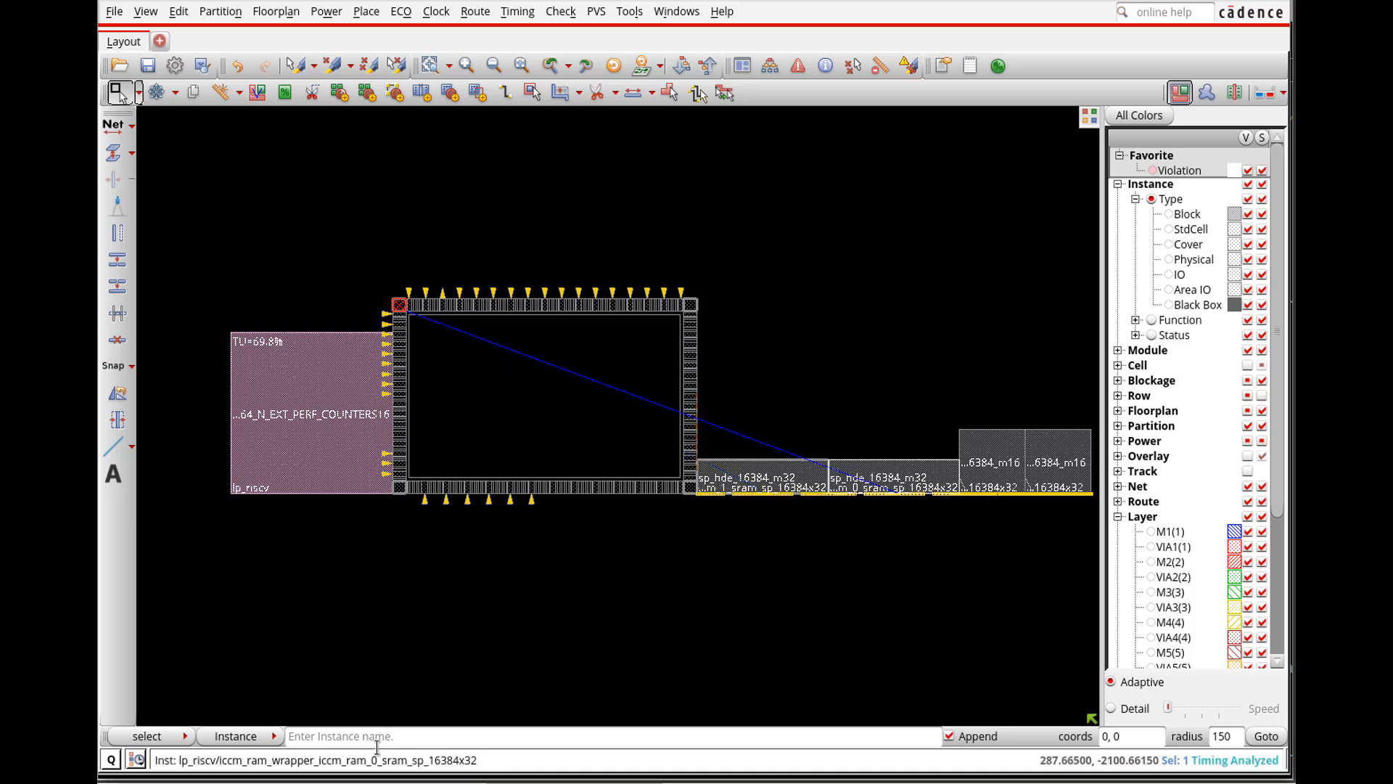
{"action": "left_click", "coordinate": [989, 478]}
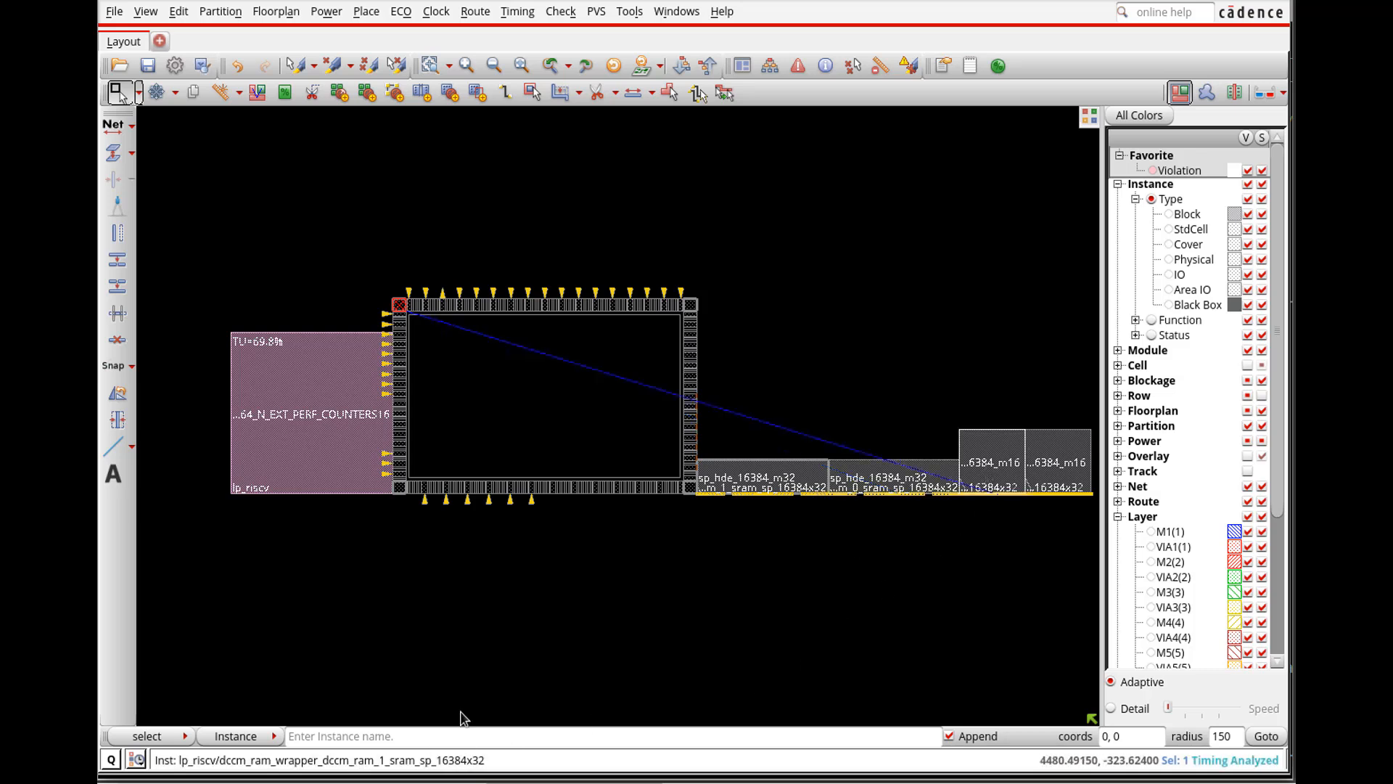
{"action": "left_click", "coordinate": [1053, 455]}
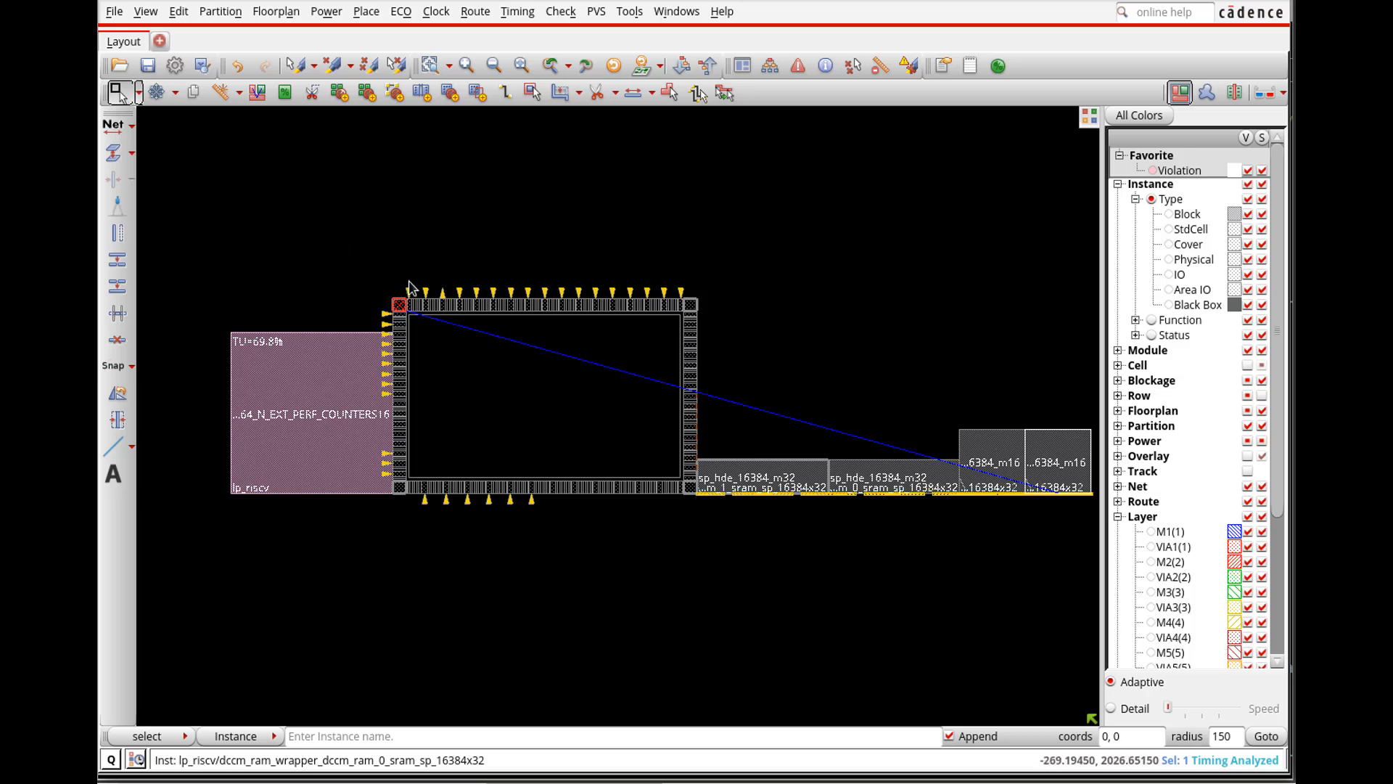
Step: Try moving the iccm_ram_1 SRAM macro freehand into the core area, undo the move and clear the selection
{"action": "left_click", "coordinate": [158, 98]}
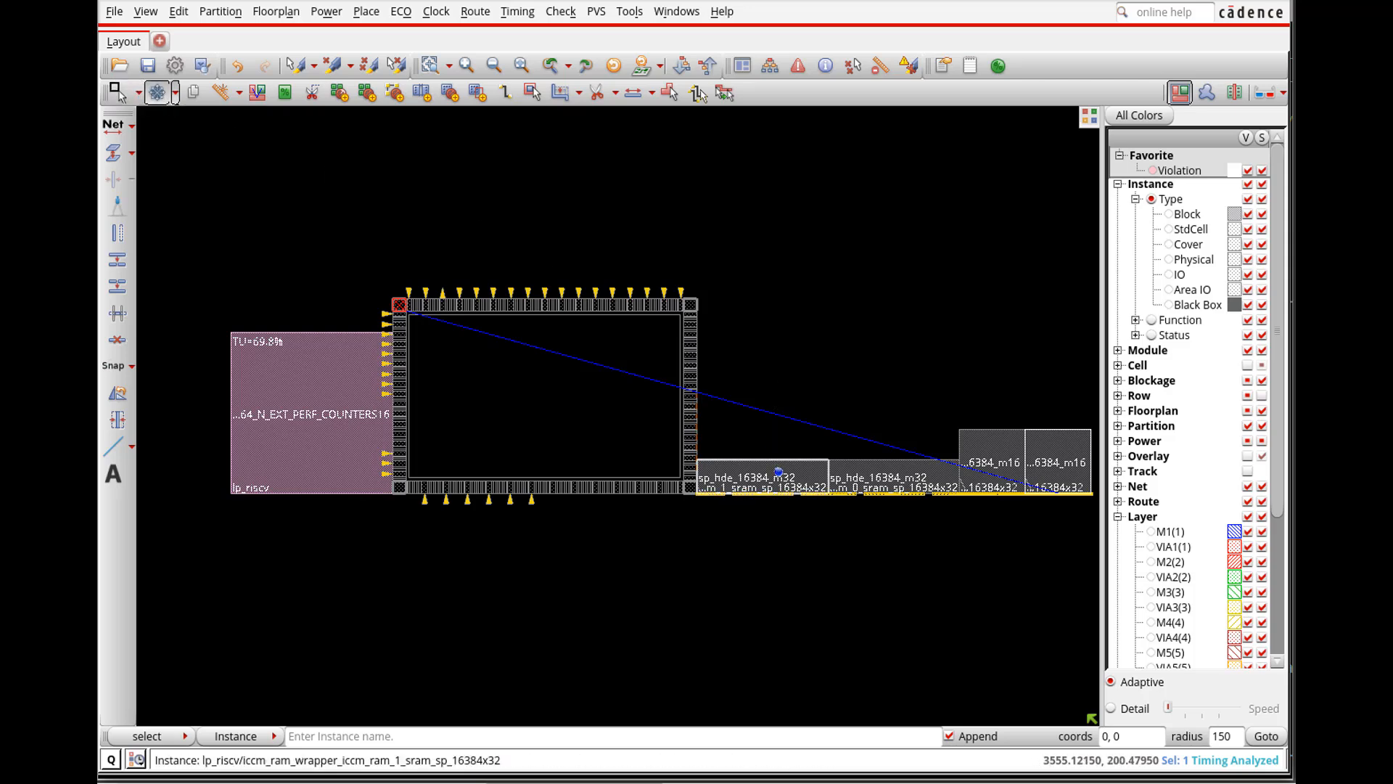
{"action": "left_click_drag", "start_coordinate": [778, 472], "coordinate": [515, 397]}
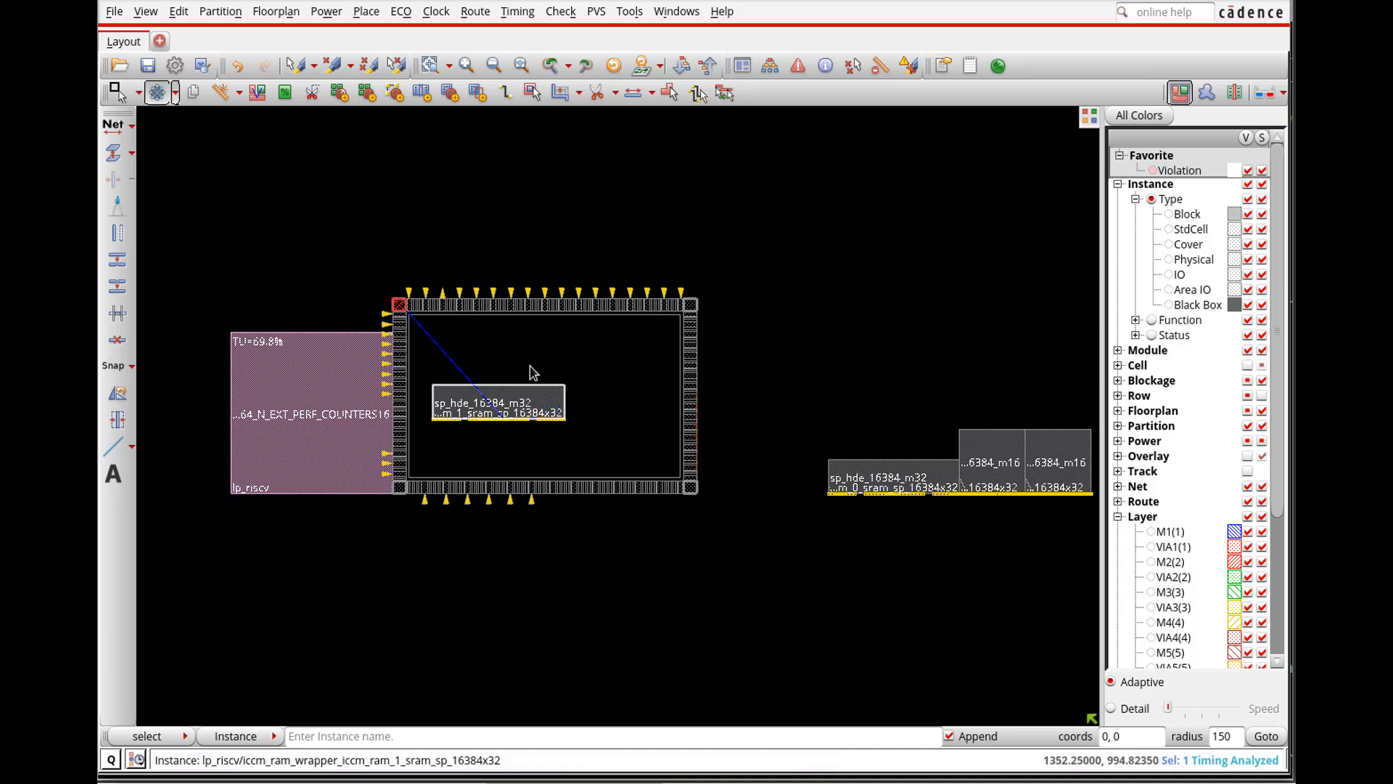
{"action": "left_click", "coordinate": [238, 66]}
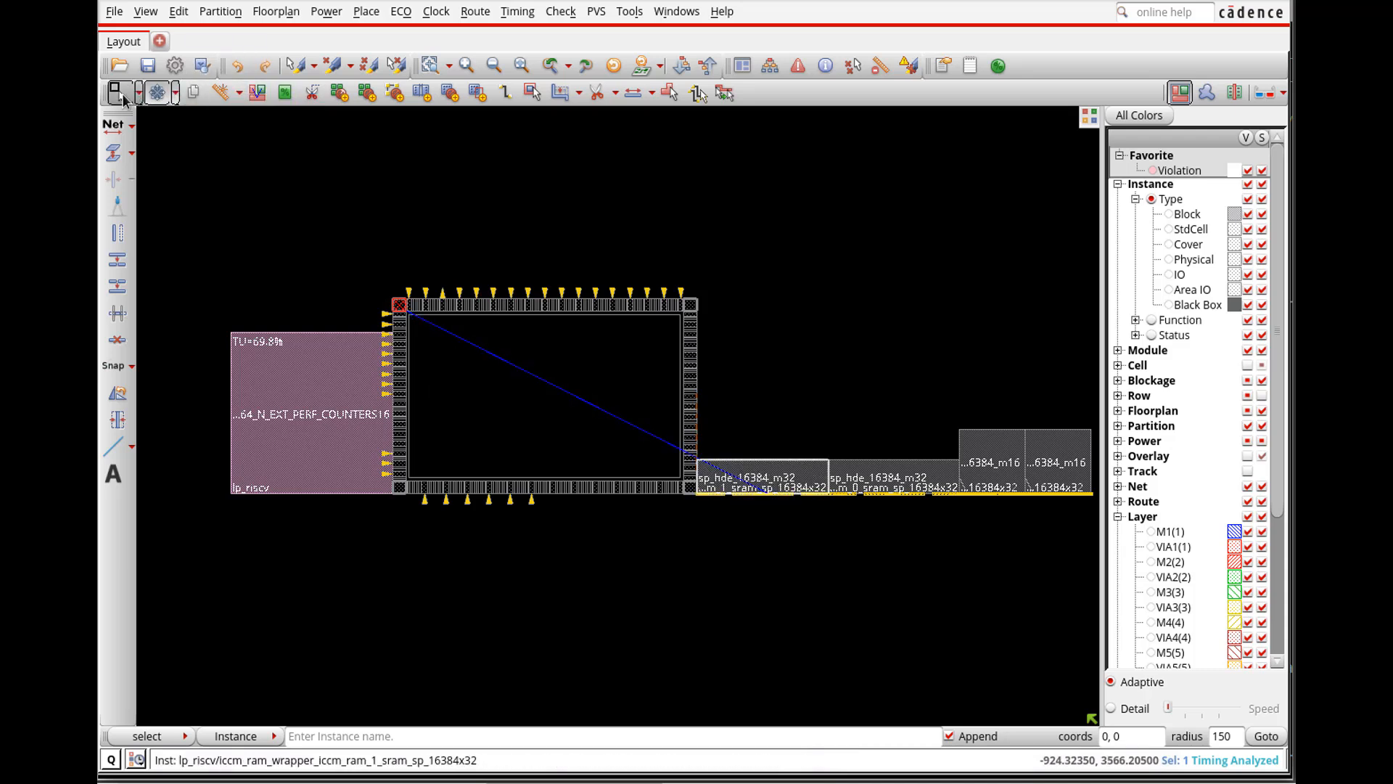
{"action": "left_click", "coordinate": [118, 93]}
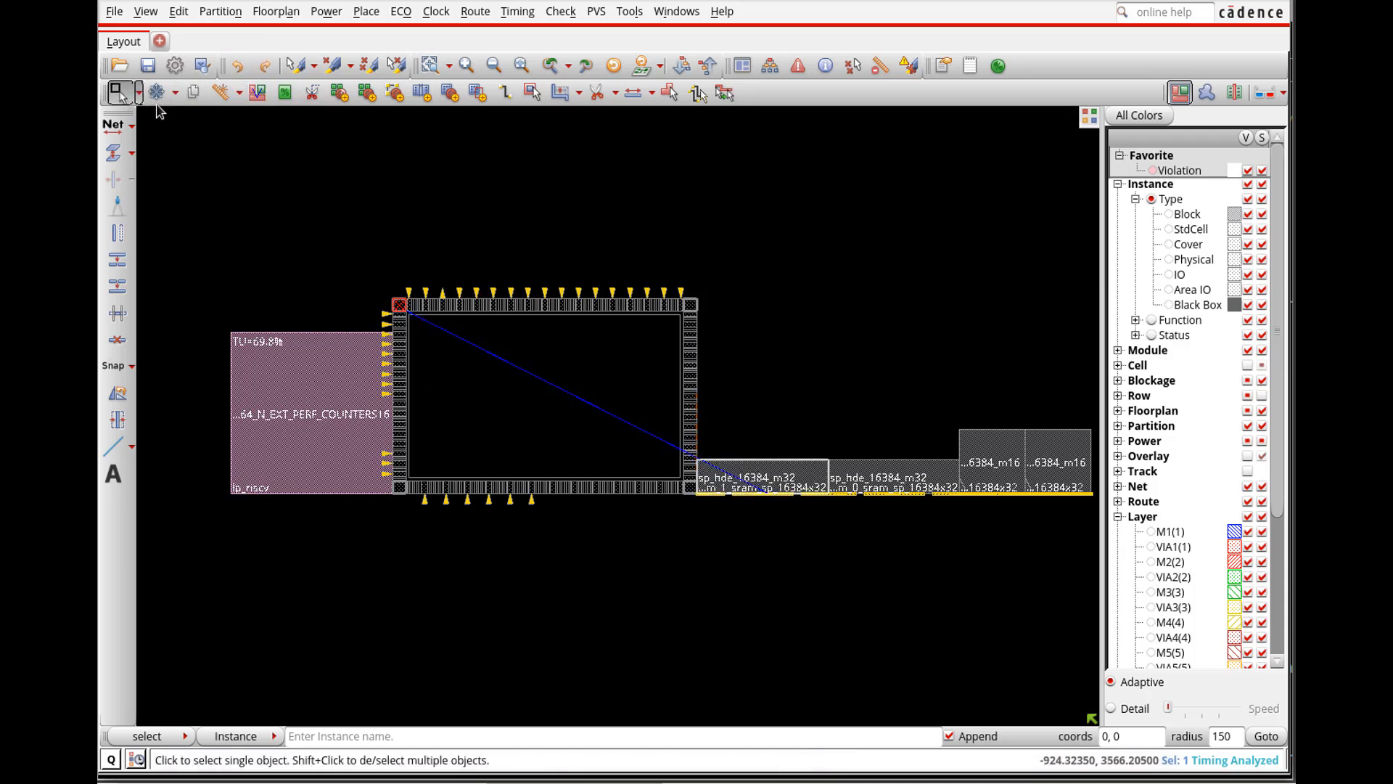
{"action": "left_click", "coordinate": [389, 196]}
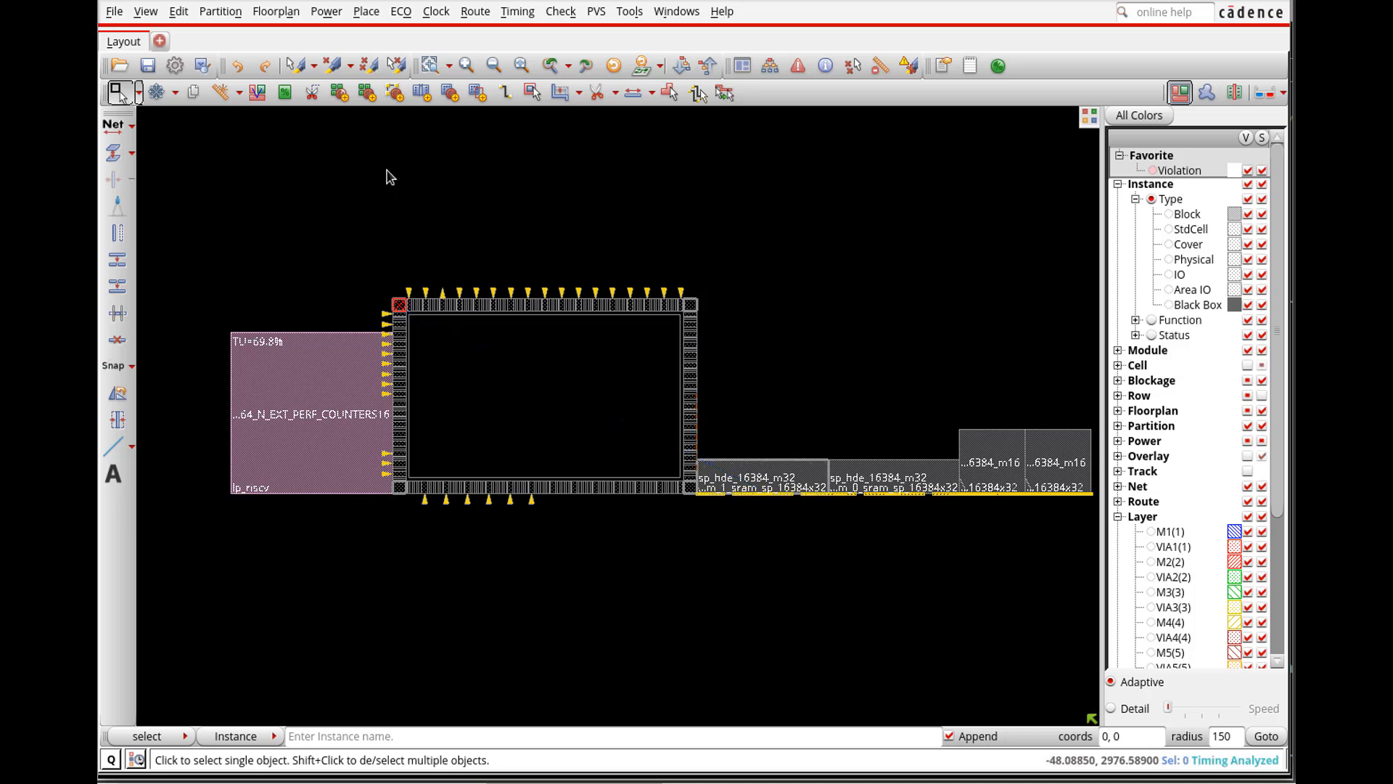
Step: Review the placement options in the Relative Floorplan constraint editor and close it without applying anything
{"action": "left_click", "coordinate": [285, 13]}
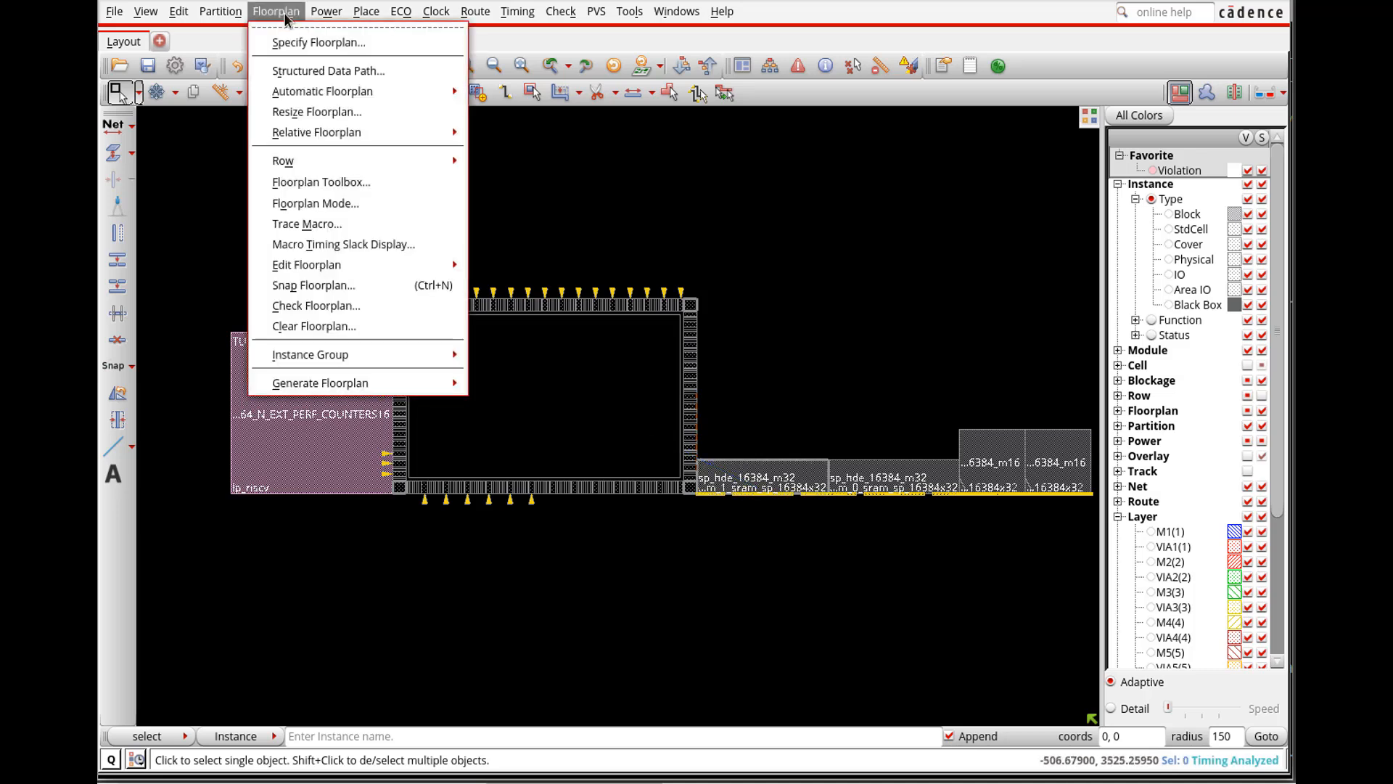
{"action": "mouse_move", "coordinate": [295, 131]}
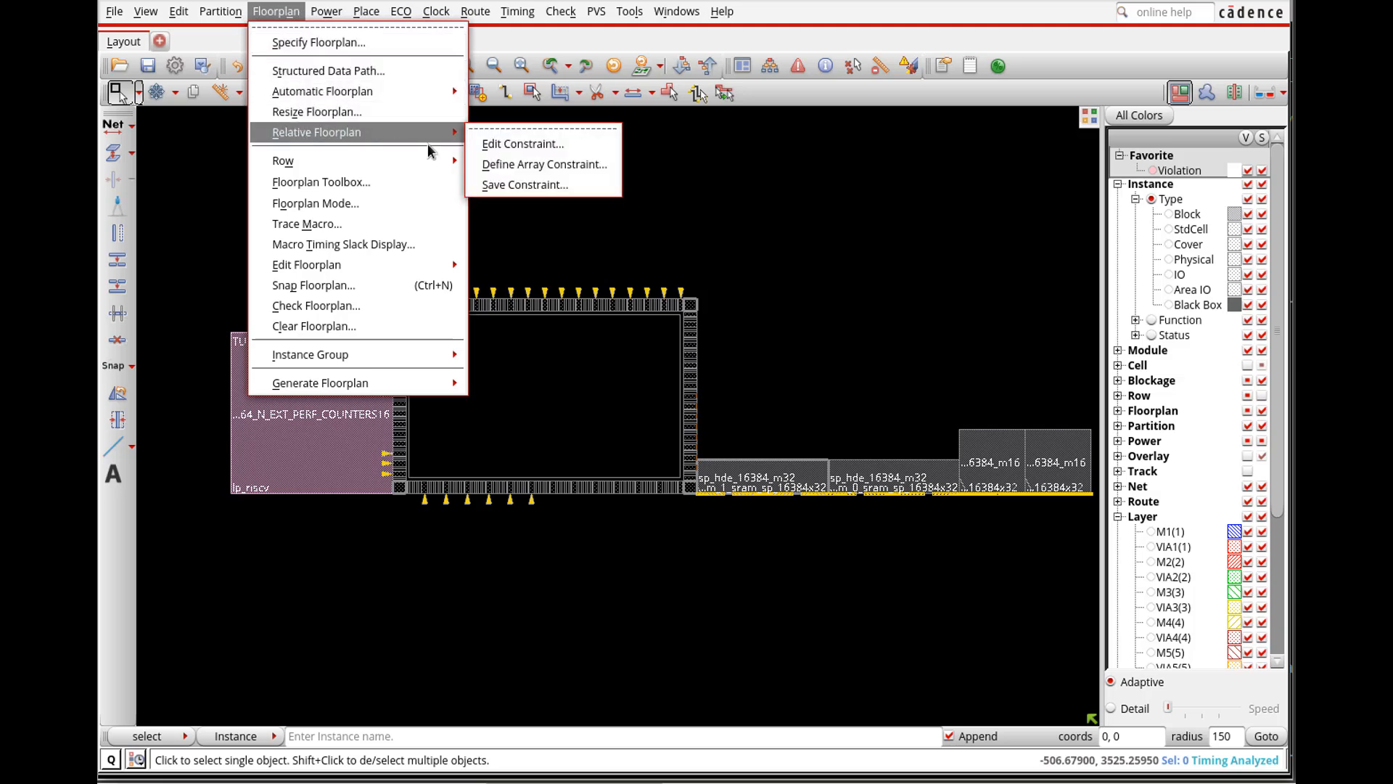
{"action": "left_click", "coordinate": [510, 143]}
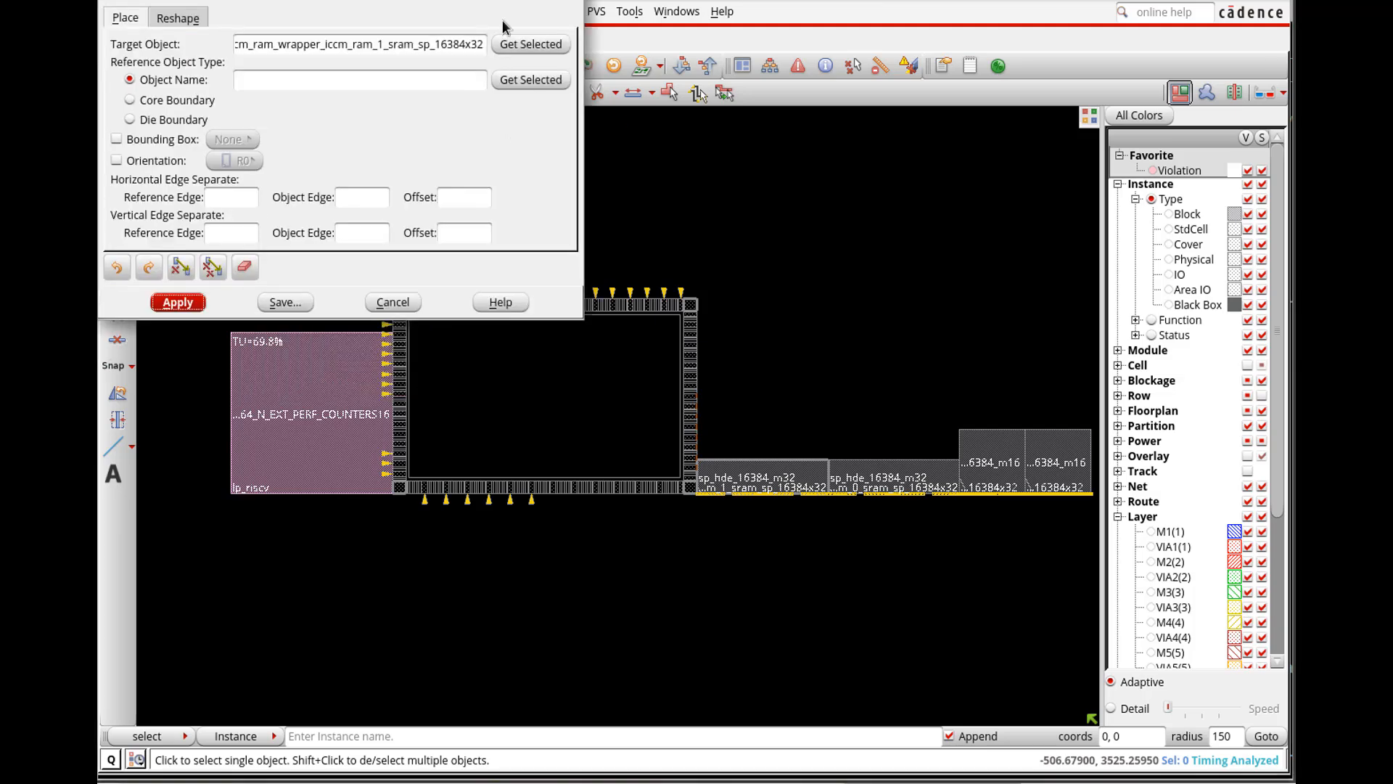
{"action": "left_click_drag", "start_coordinate": [484, 16], "coordinate": [533, 151], "text": "alt"}
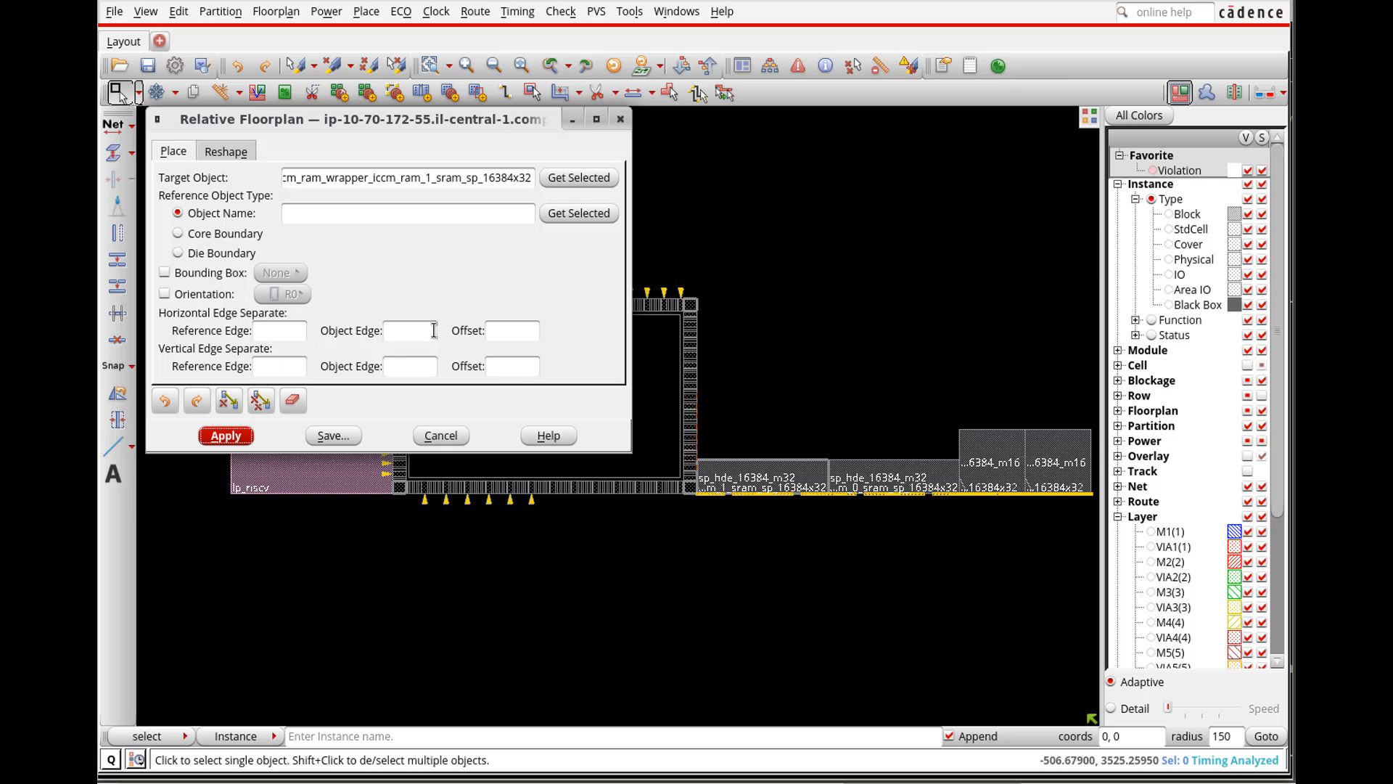
{"action": "left_click", "coordinate": [620, 120]}
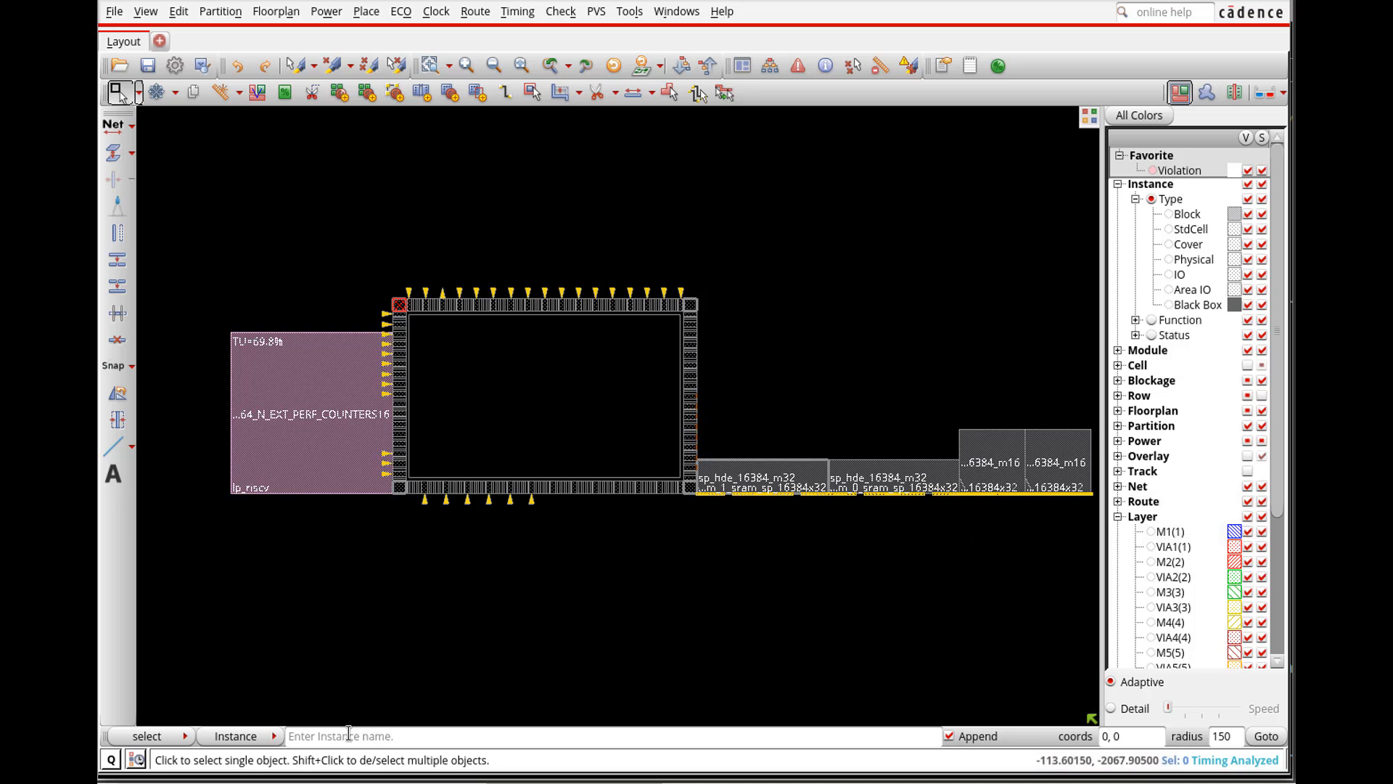
Step: Copy delete_relative_floorplan -all from innovus.tcl and run it in the Innovus console
{"action": "left_click", "coordinate": [226, 783]}
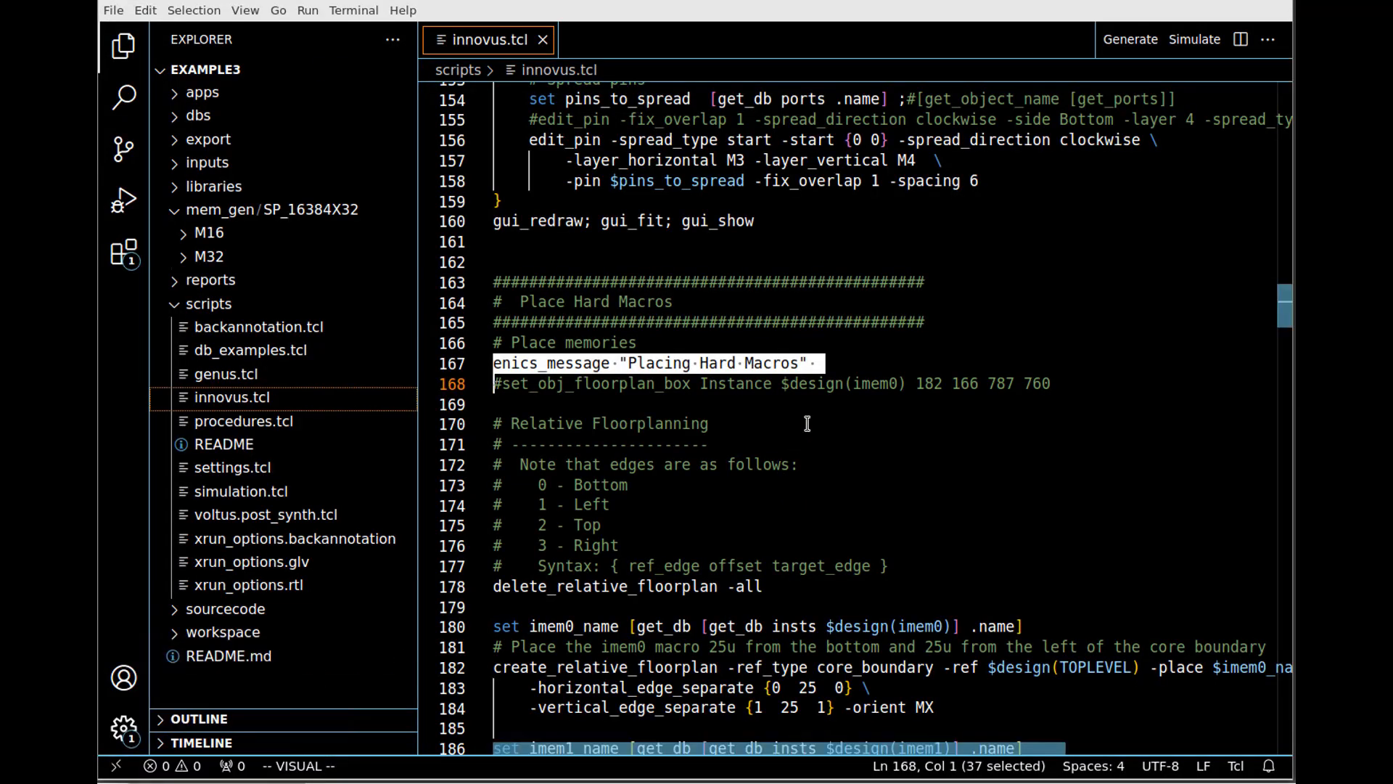
{"action": "scroll", "coordinate": [807, 423], "scroll_direction": "down", "scroll_amount": 4}
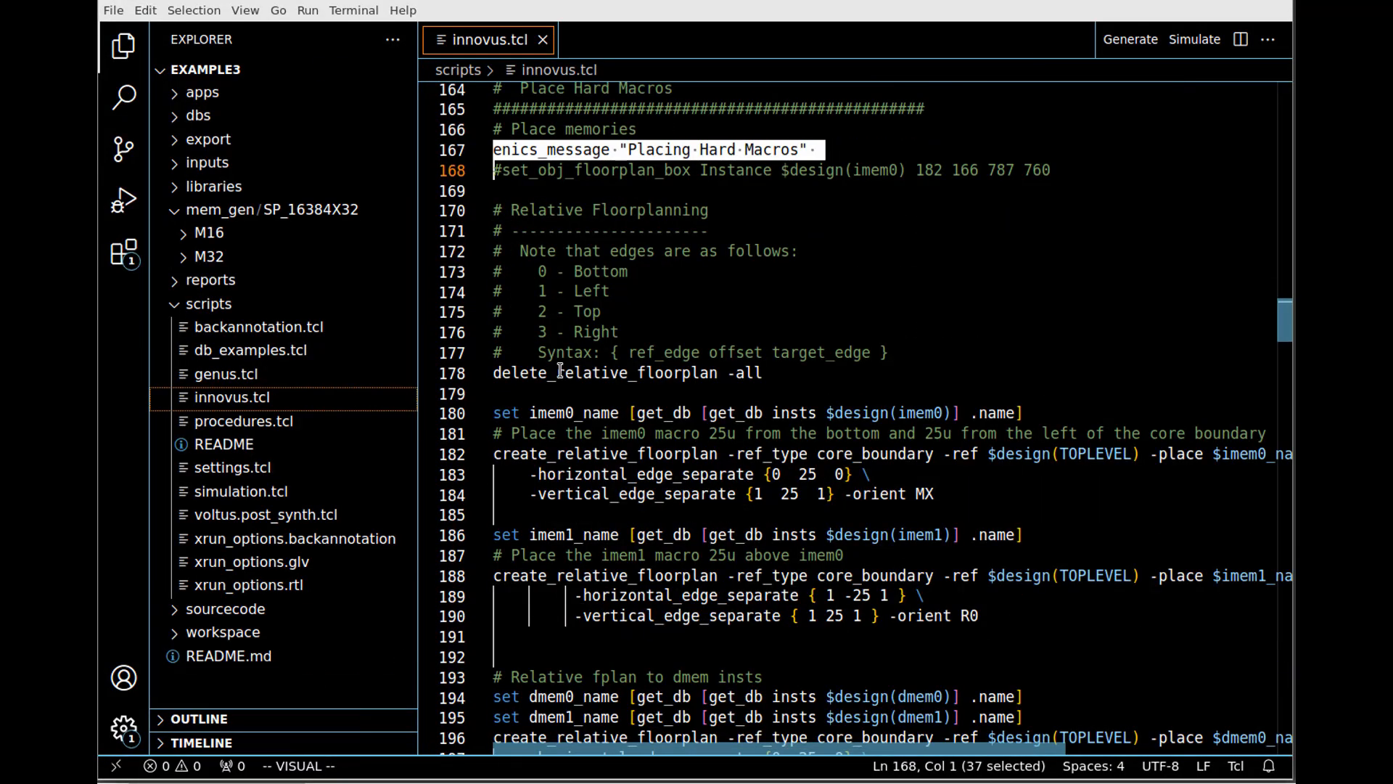
{"action": "triple_click", "coordinate": [566, 373]}
{"action": "key", "text": "ctrl+c"}
{"action": "left_click", "coordinate": [392, 782]}
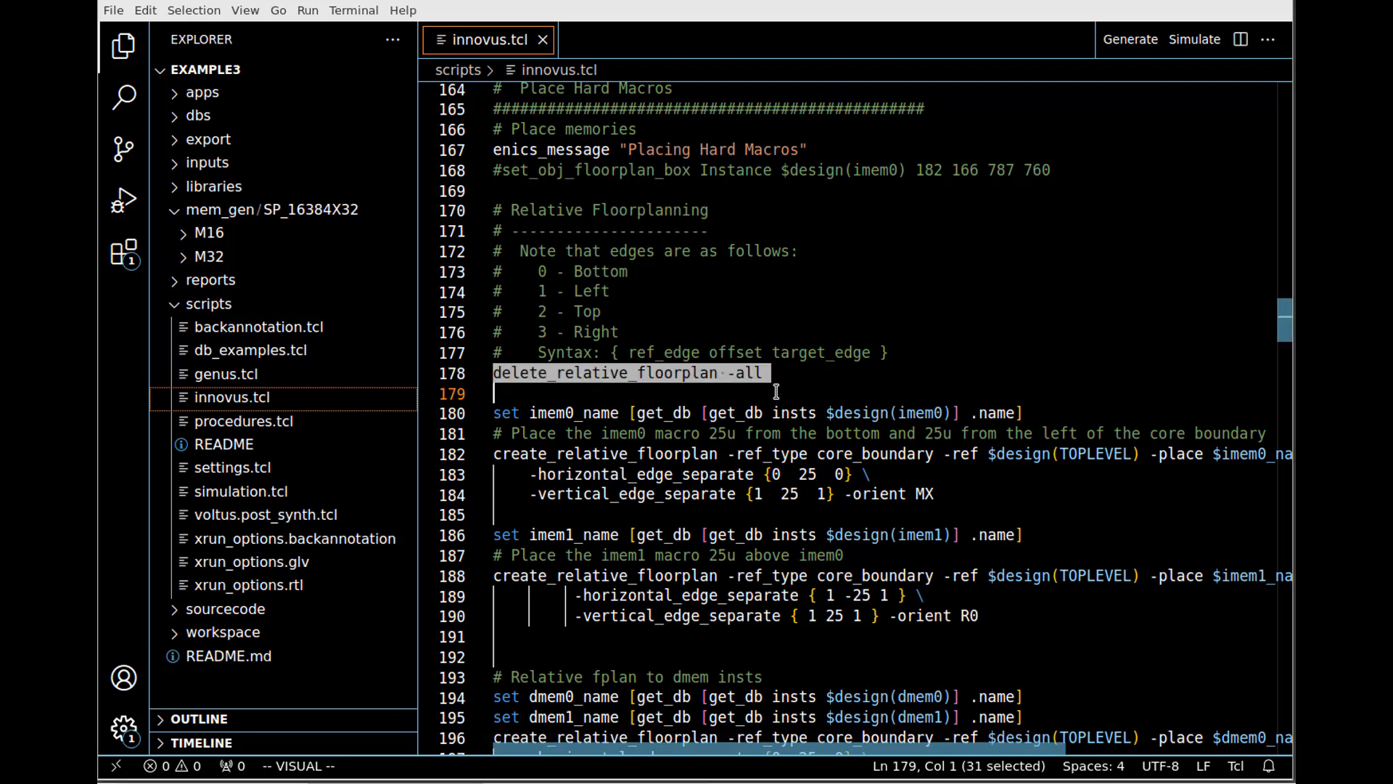
Step: Run the script lines that set imem0_name and place imem0 25 µm from the core boundary's bottom and left edges with orientation MX
{"action": "scroll", "coordinate": [776, 391], "scroll_direction": "down", "scroll_amount": 2}
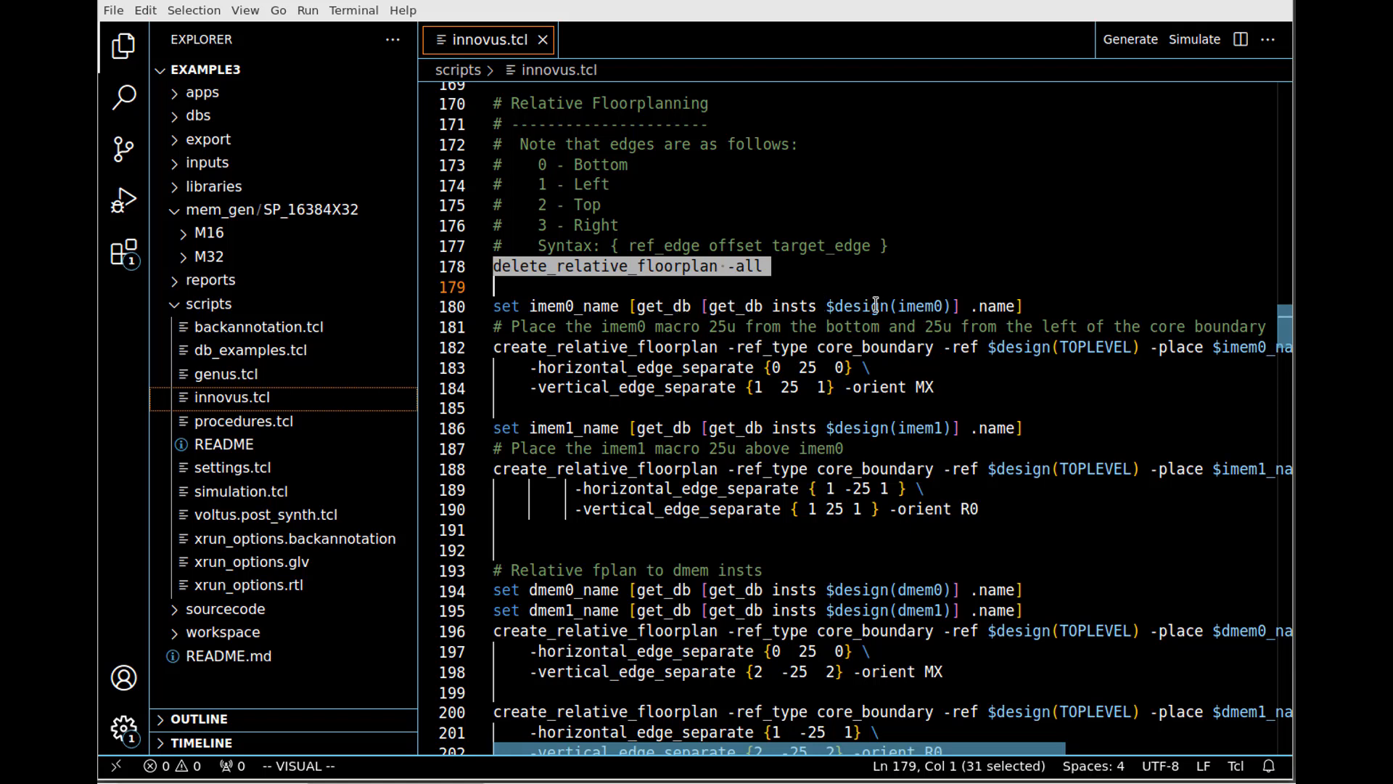
{"action": "triple_click", "coordinate": [561, 306]}
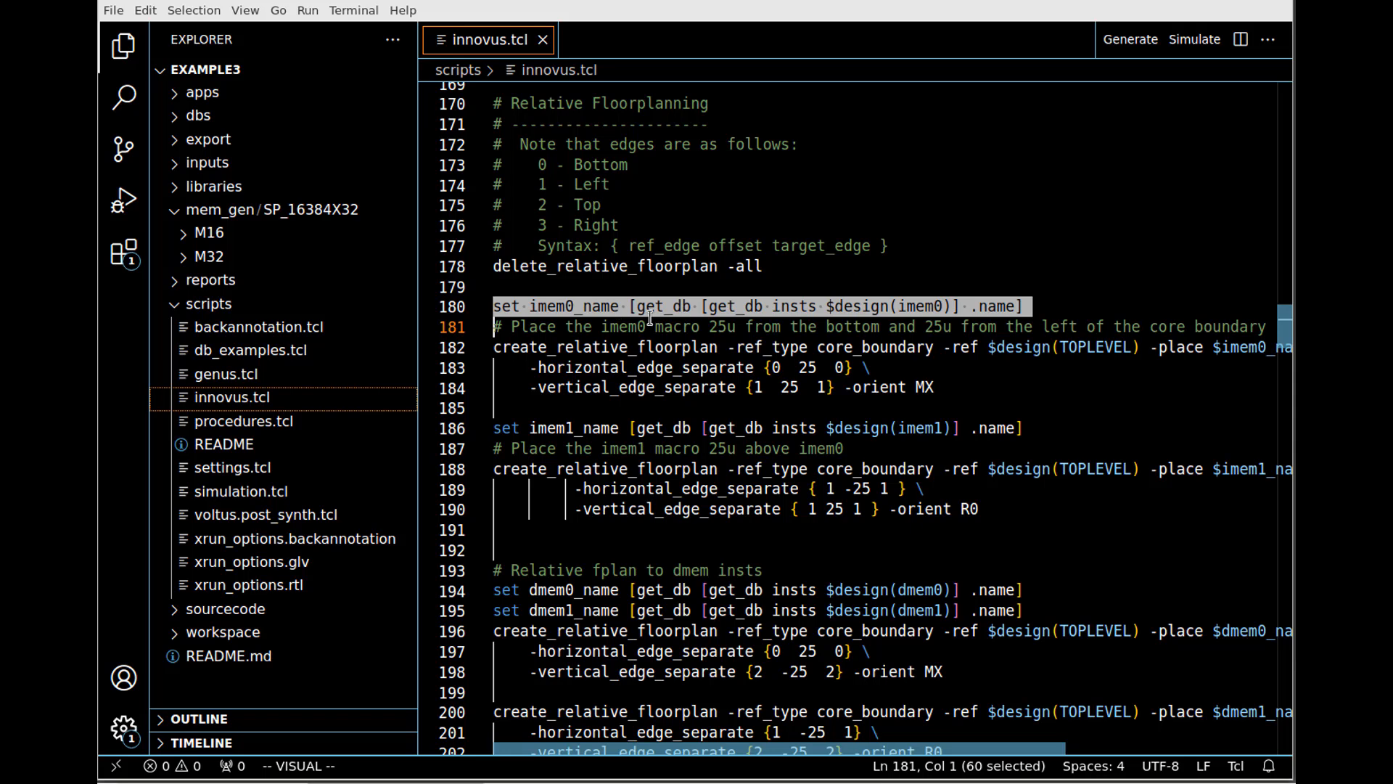
{"action": "scroll", "coordinate": [650, 317], "scroll_direction": "down", "scroll_amount": 1}
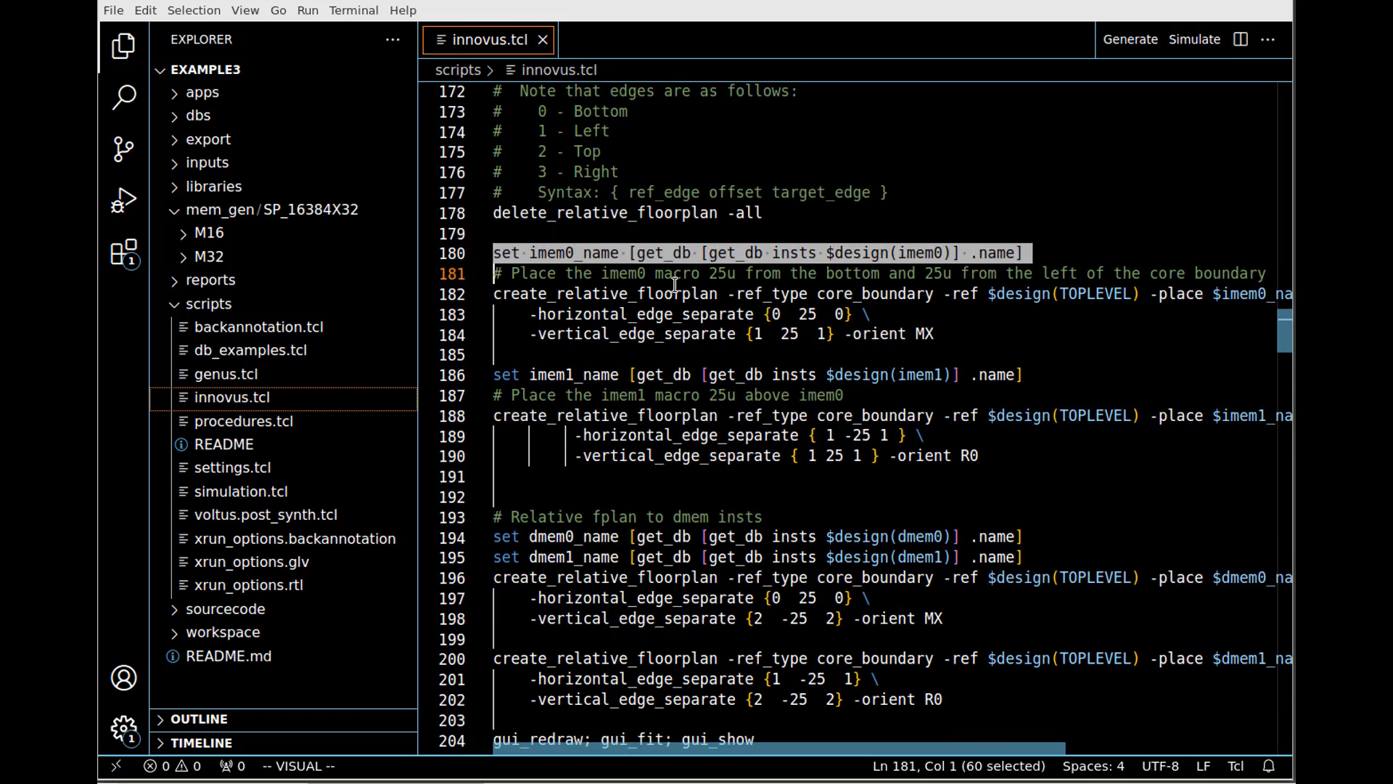
{"action": "scroll", "coordinate": [674, 284], "scroll_direction": "down", "scroll_amount": 1}
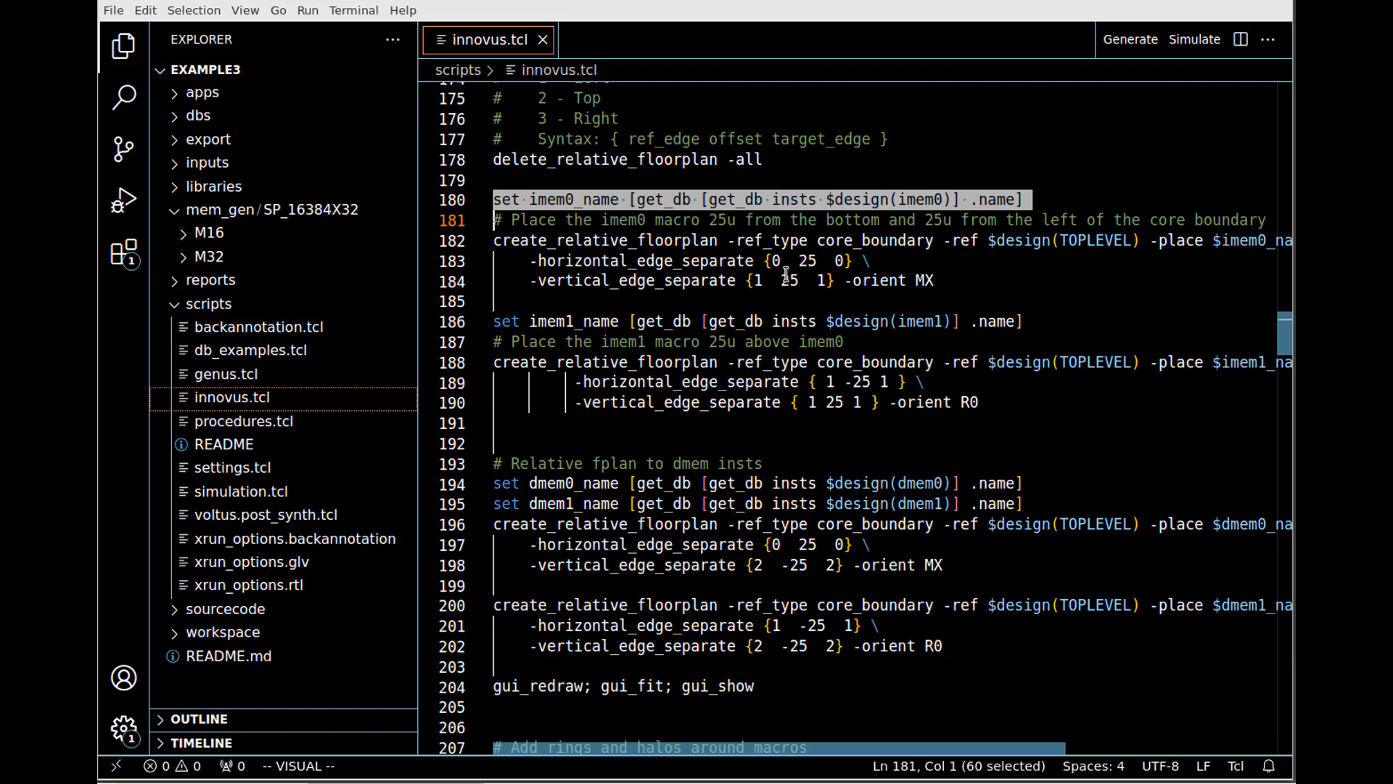
{"action": "key", "text": "j"}
{"action": "key", "text": "j"}
{"action": "key", "text": "j"}
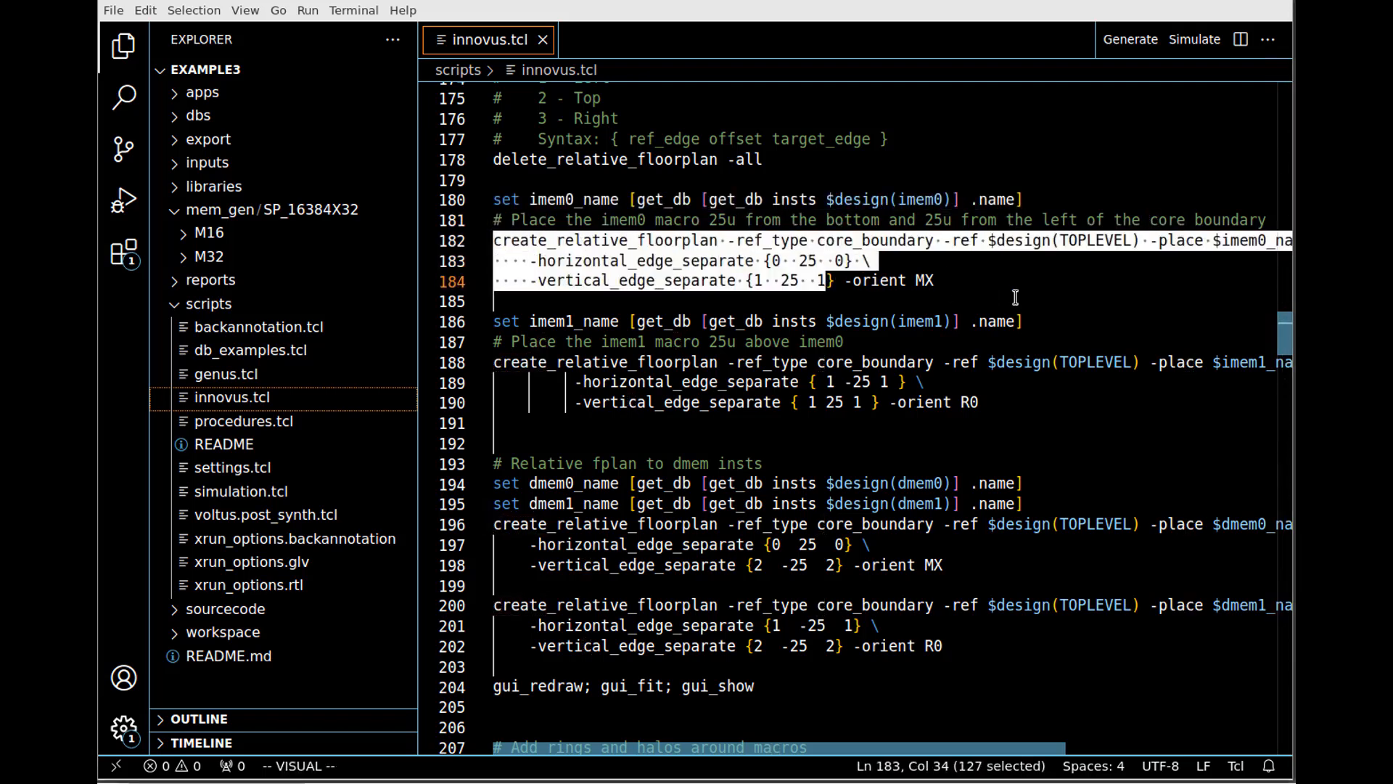
{"action": "key", "text": "$"}
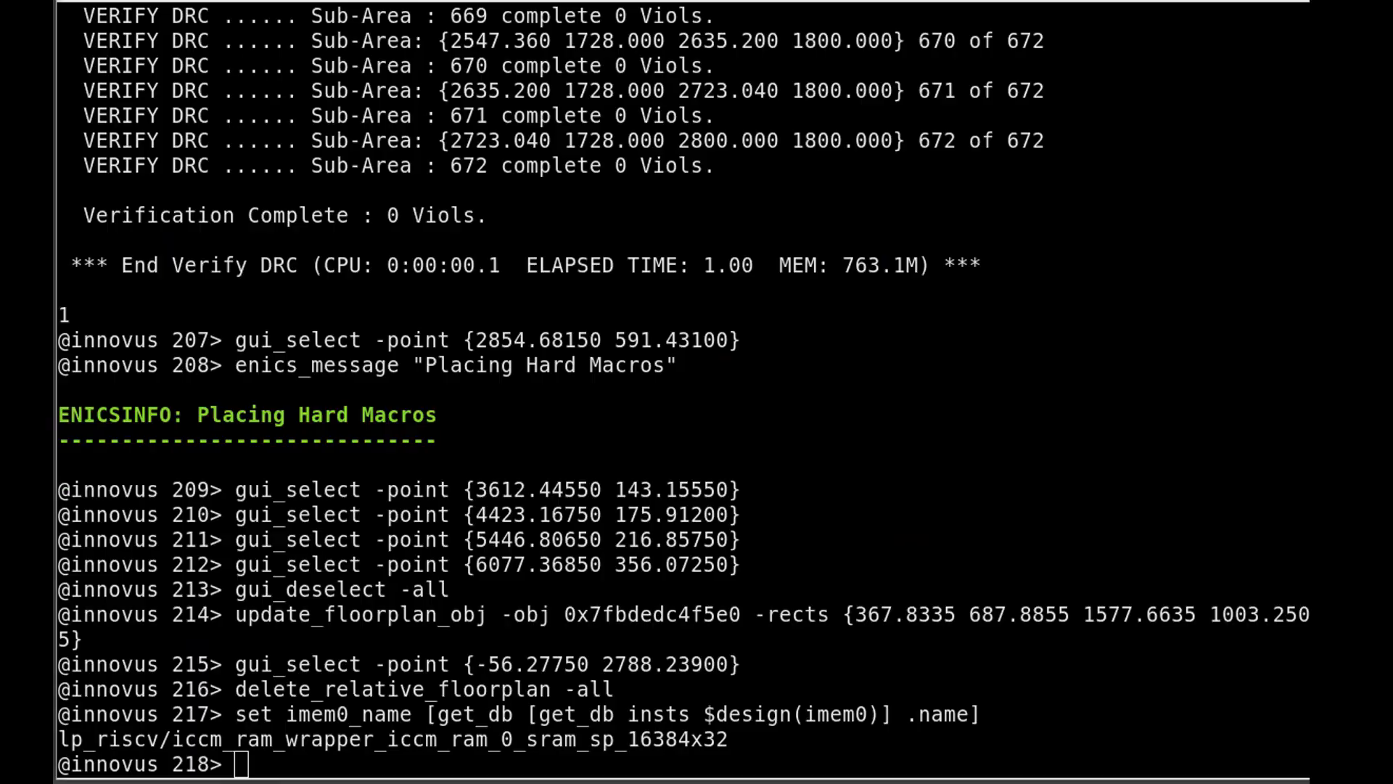
{"action": "middle_click", "coordinate": [428, 438]}
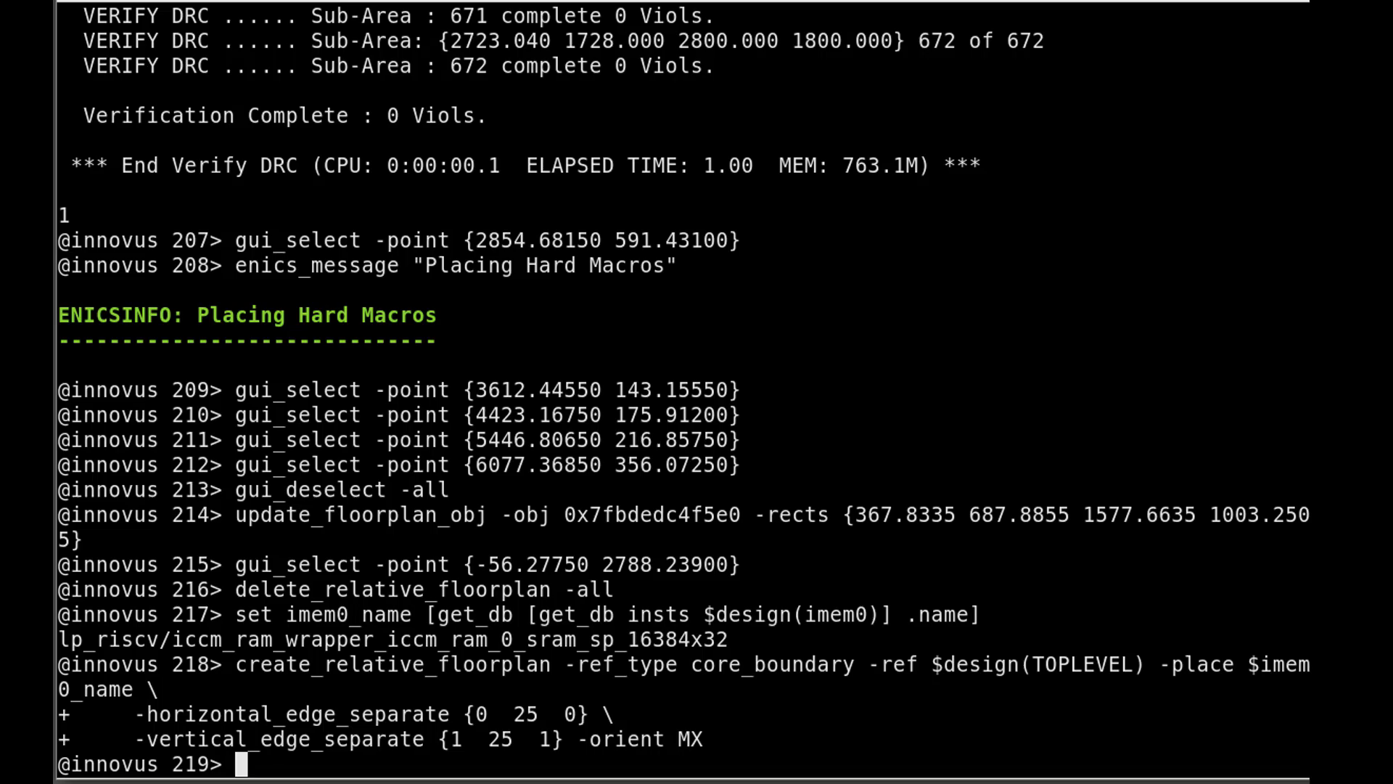
Step: Highlight the delete_relative_floorplan -all command in the console history and return to the layout to check the imem0 macro's placement
{"action": "key", "text": "alt+Tab"}
{"action": "triple_click", "coordinate": [577, 589]}
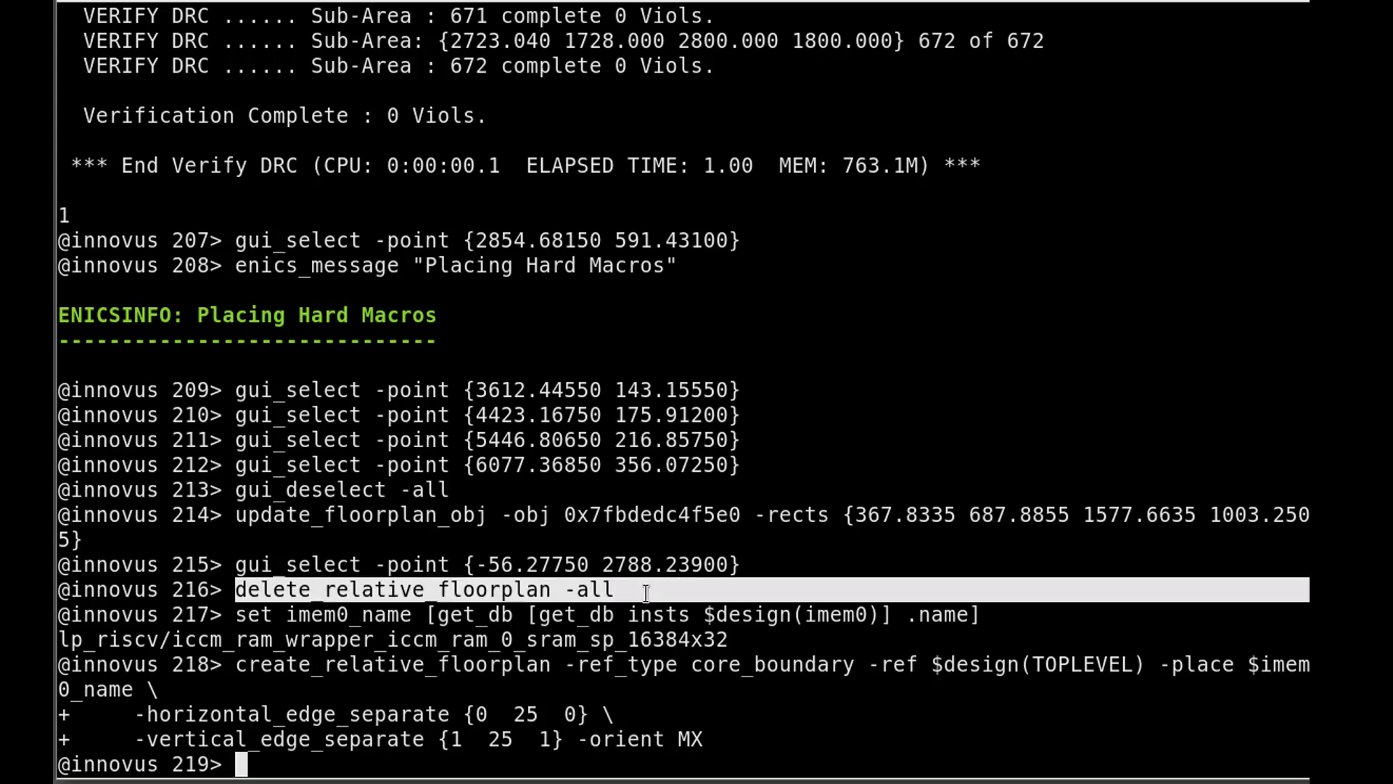
{"action": "middle_click", "coordinate": [550, 589]}
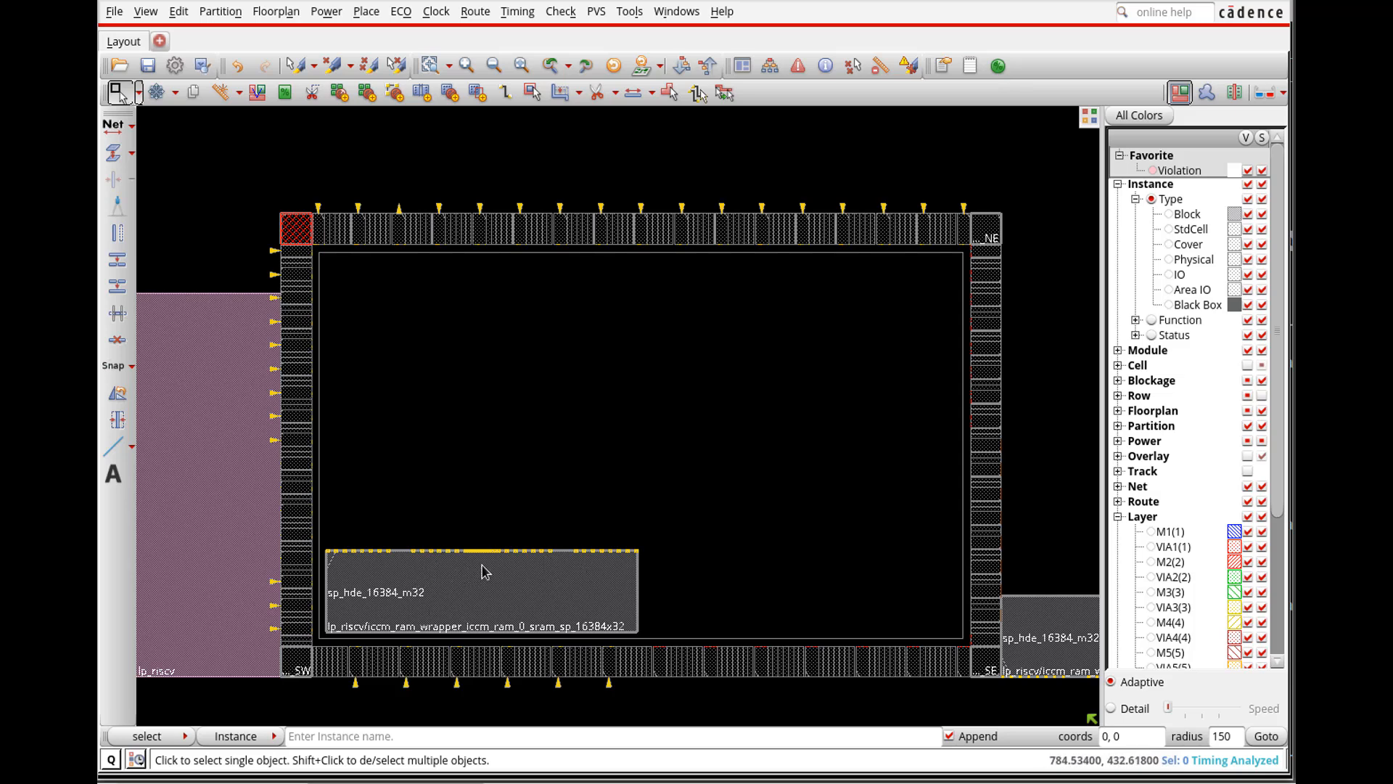
Step: Run the innovus.tcl lines that place imem1, dmem0 and dmem1 25 µm from the core boundary edges, and check the macros in Physical view
{"action": "key", "text": "alt+Tab"}
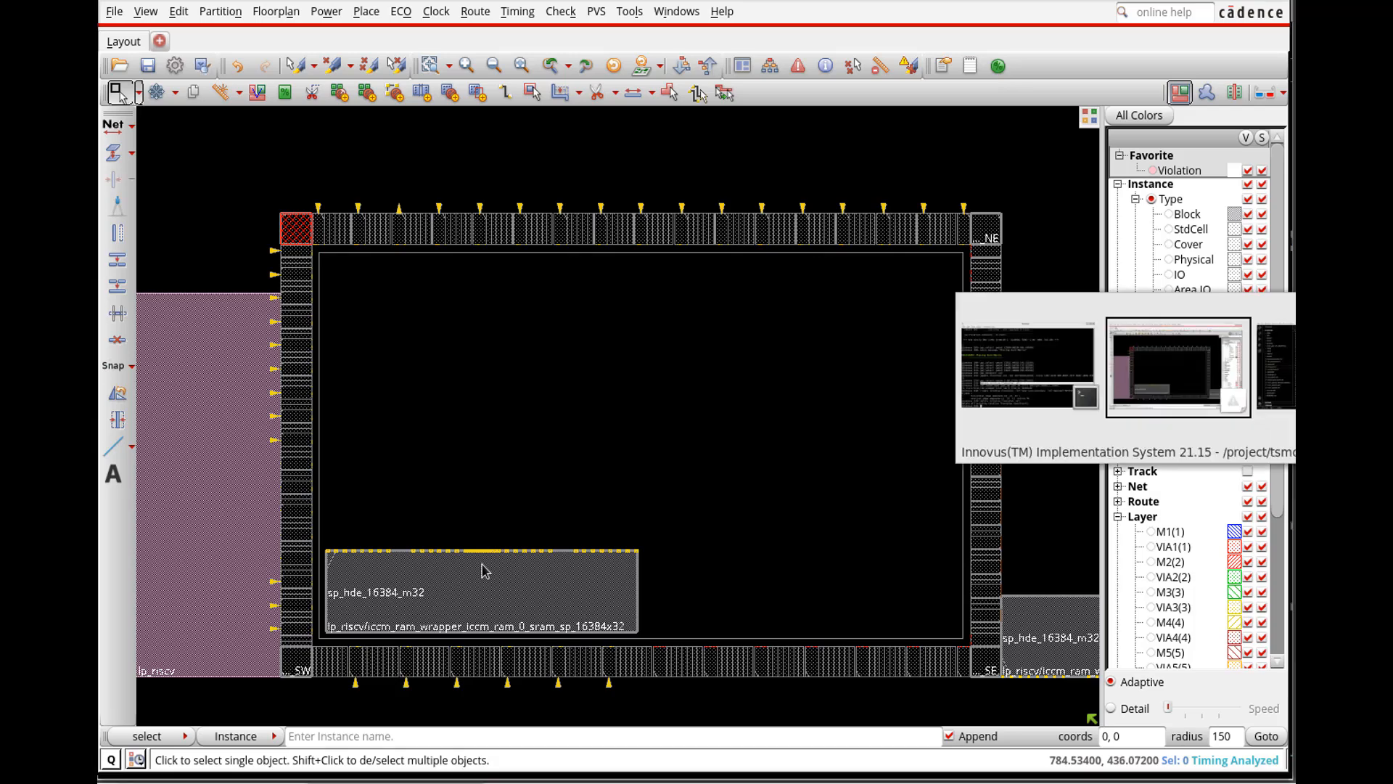
{"action": "key", "text": "alt+Tab"}
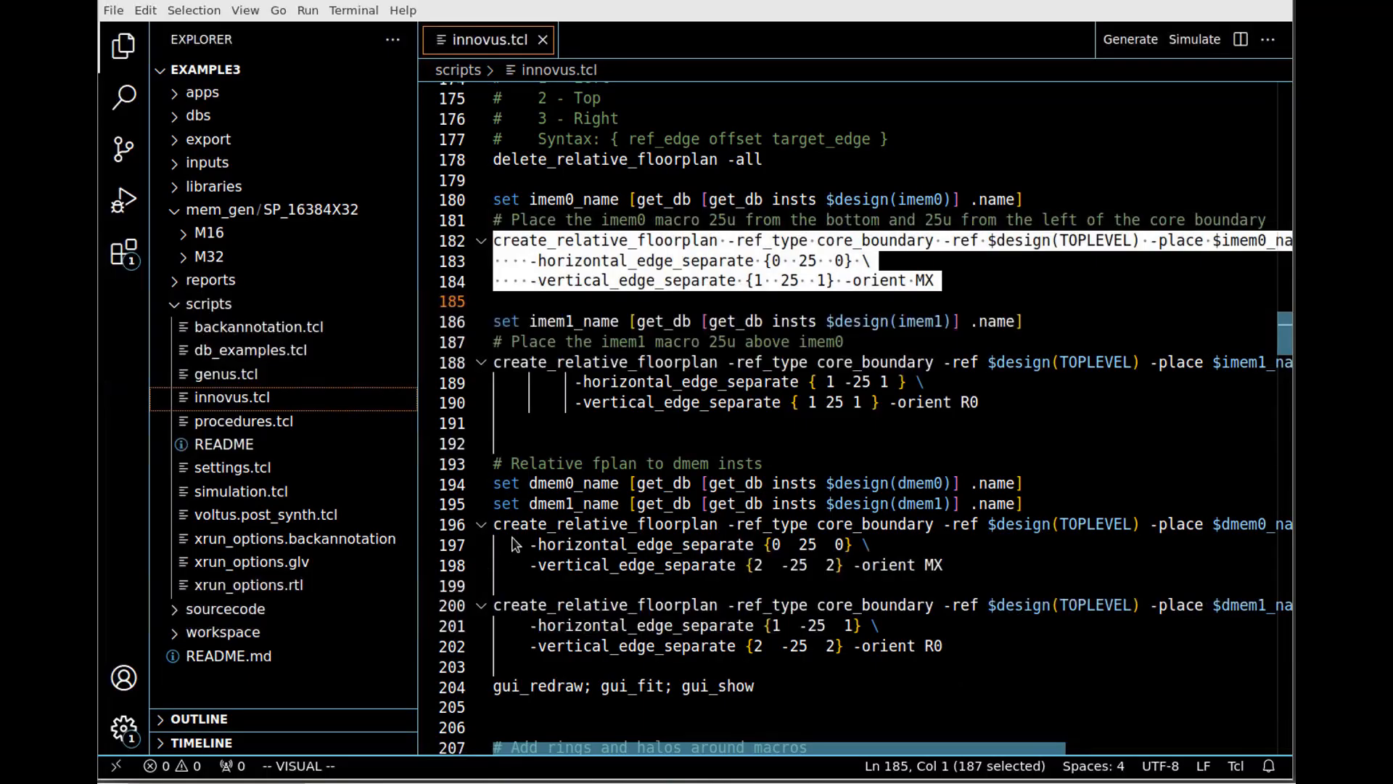
{"action": "left_click_drag", "start_coordinate": [497, 322], "coordinate": [759, 686]}
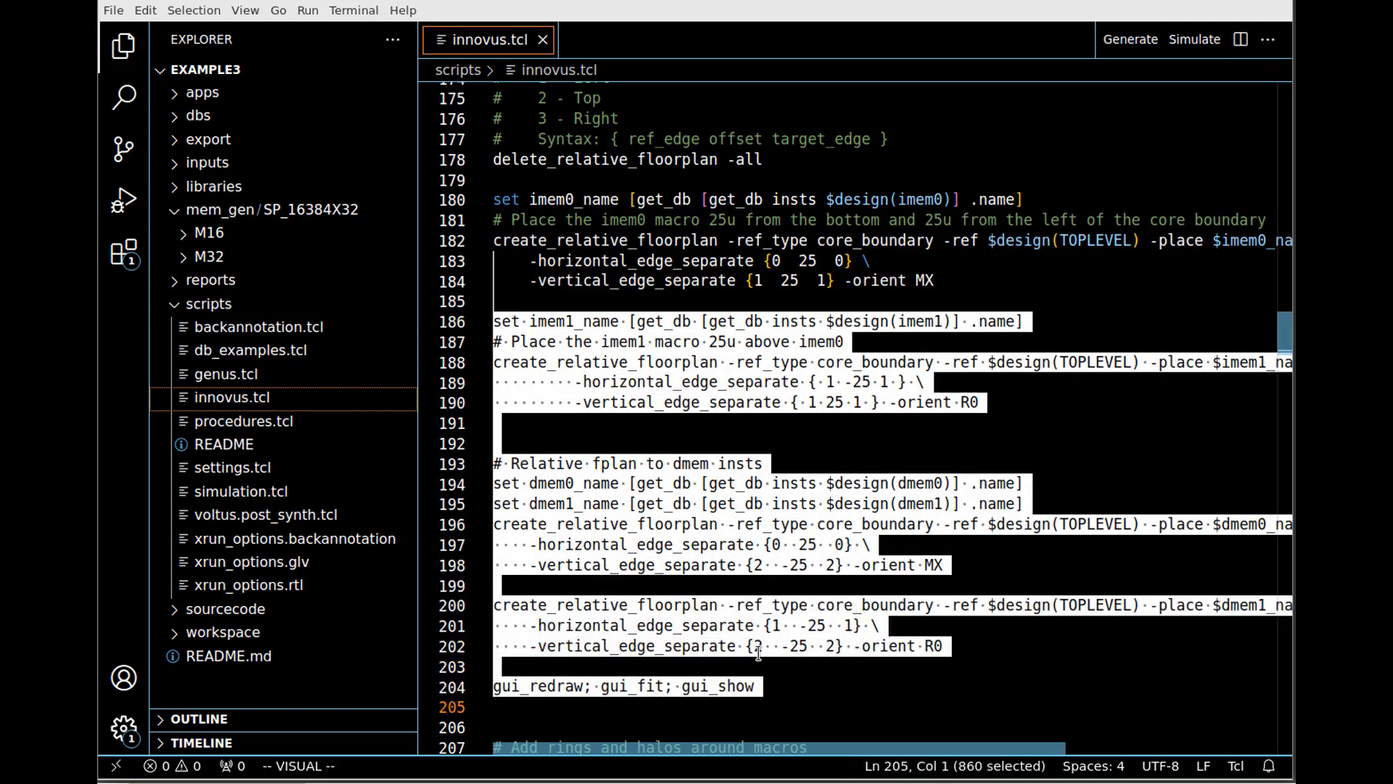
{"action": "key", "text": "alt+Tab"}
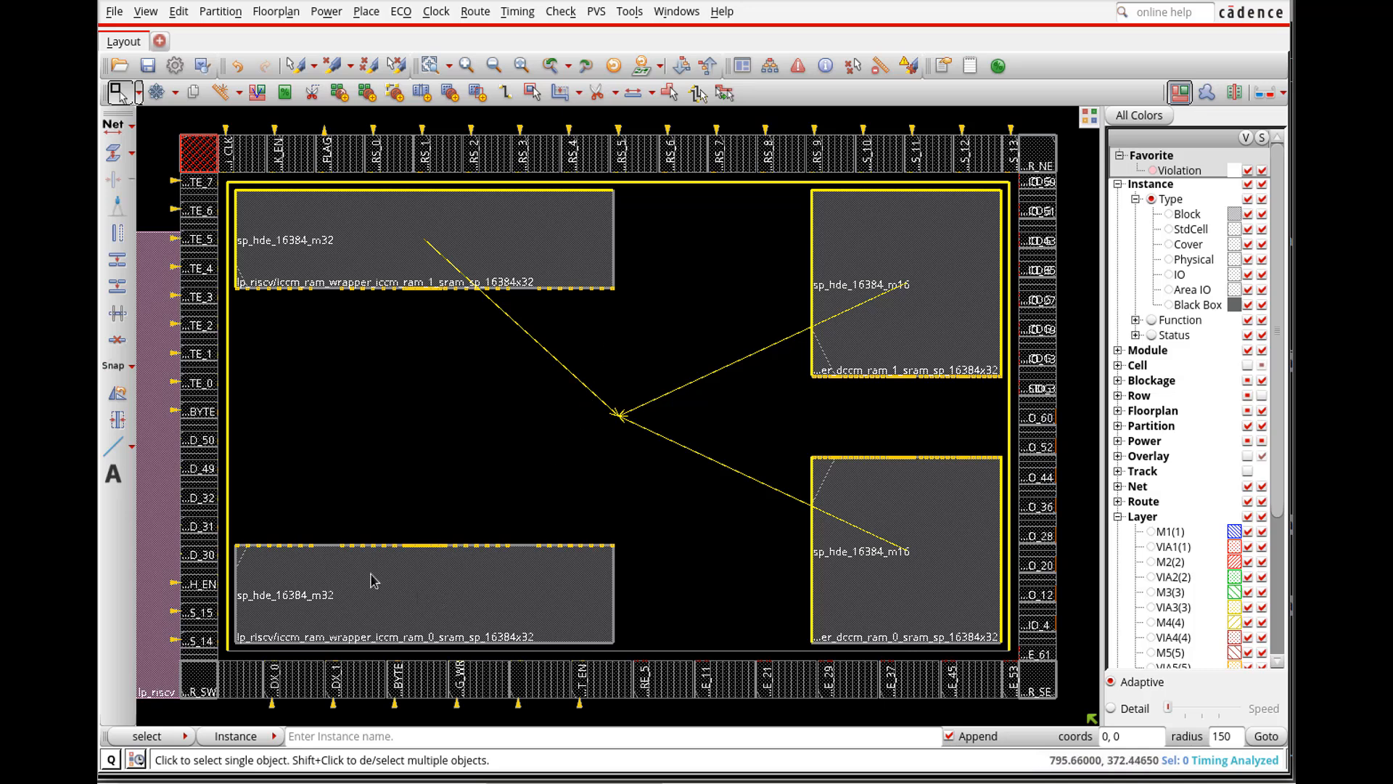
{"action": "left_click", "coordinate": [1236, 93]}
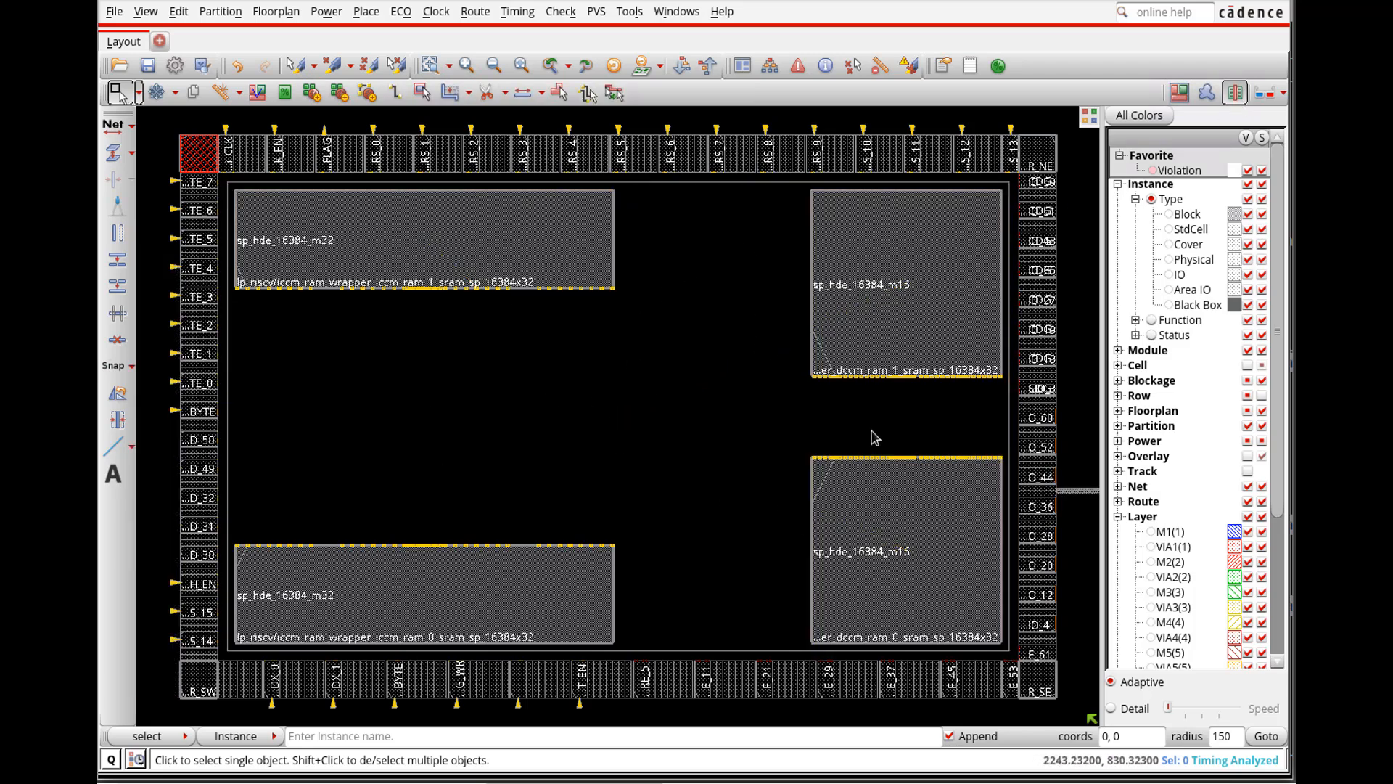
{"action": "left_click", "coordinate": [1182, 95]}
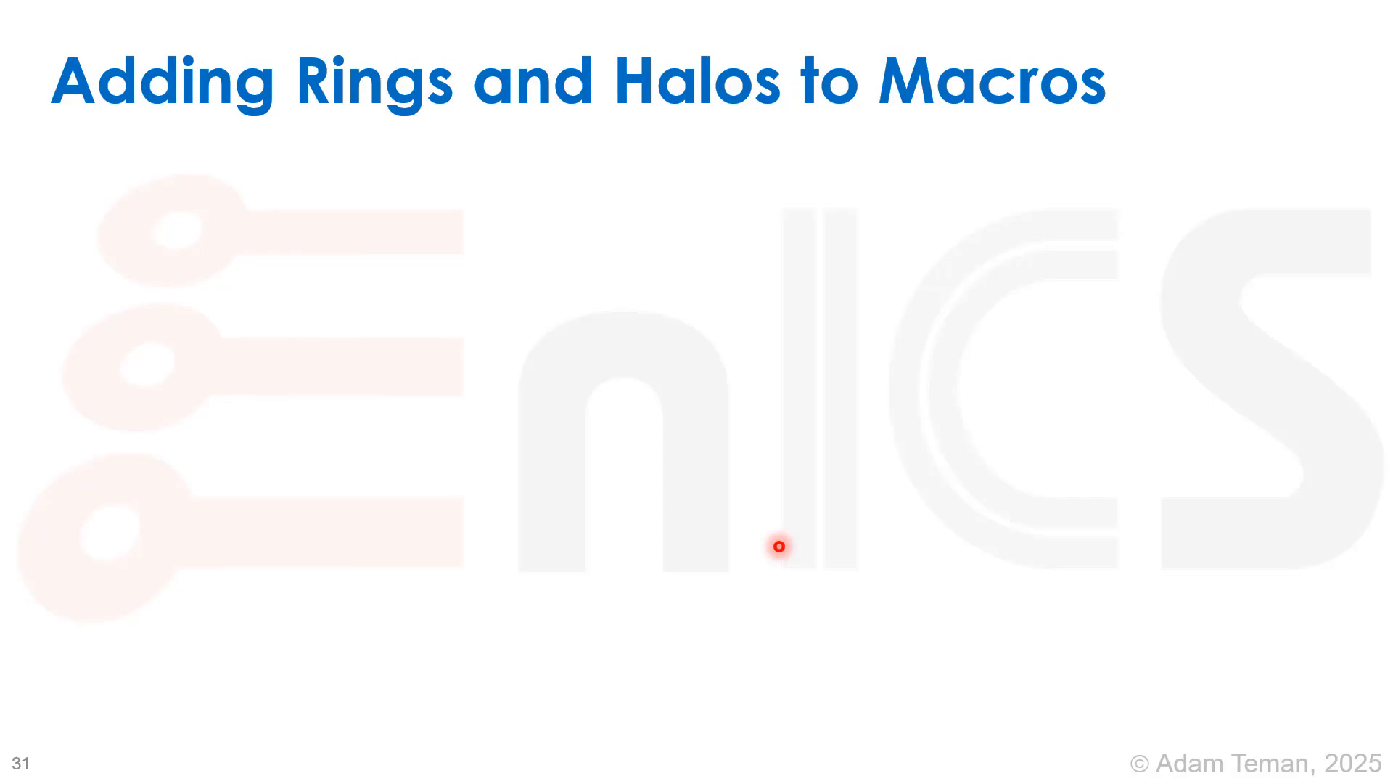
{"action": "key", "text": "Right"}
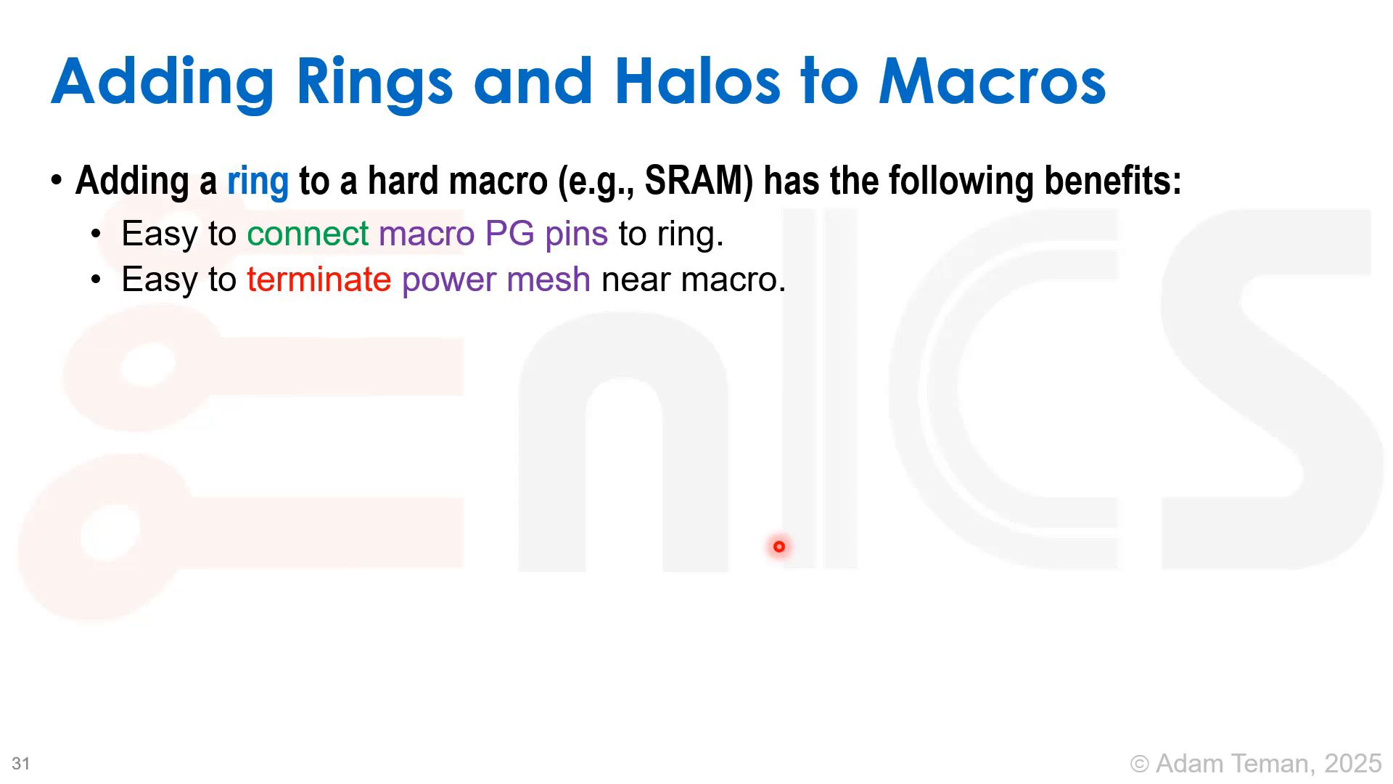
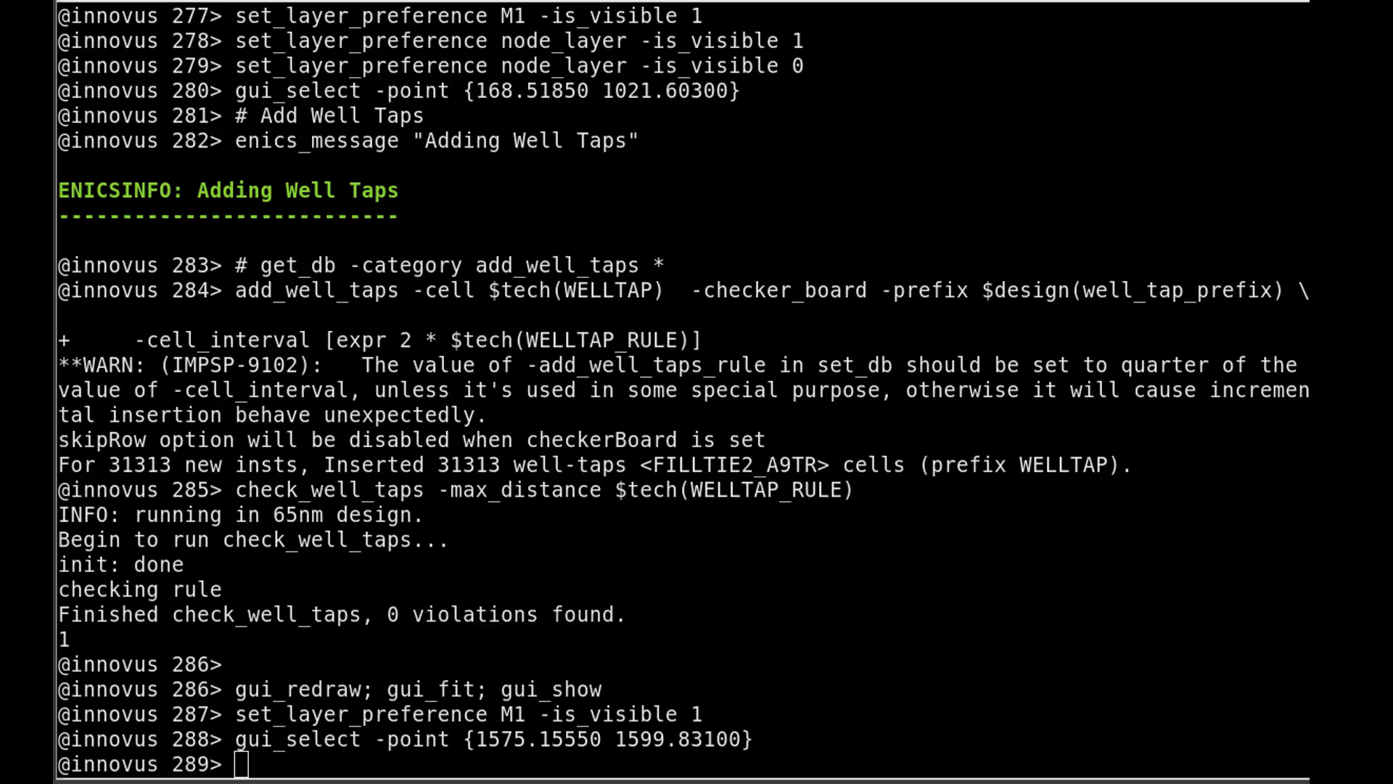
Step: Run the copied add_stripes commands for the M2 power stripes in the Innovus console and show layer M2 in the layout
{"action": "middle_click", "coordinate": [553, 521]}
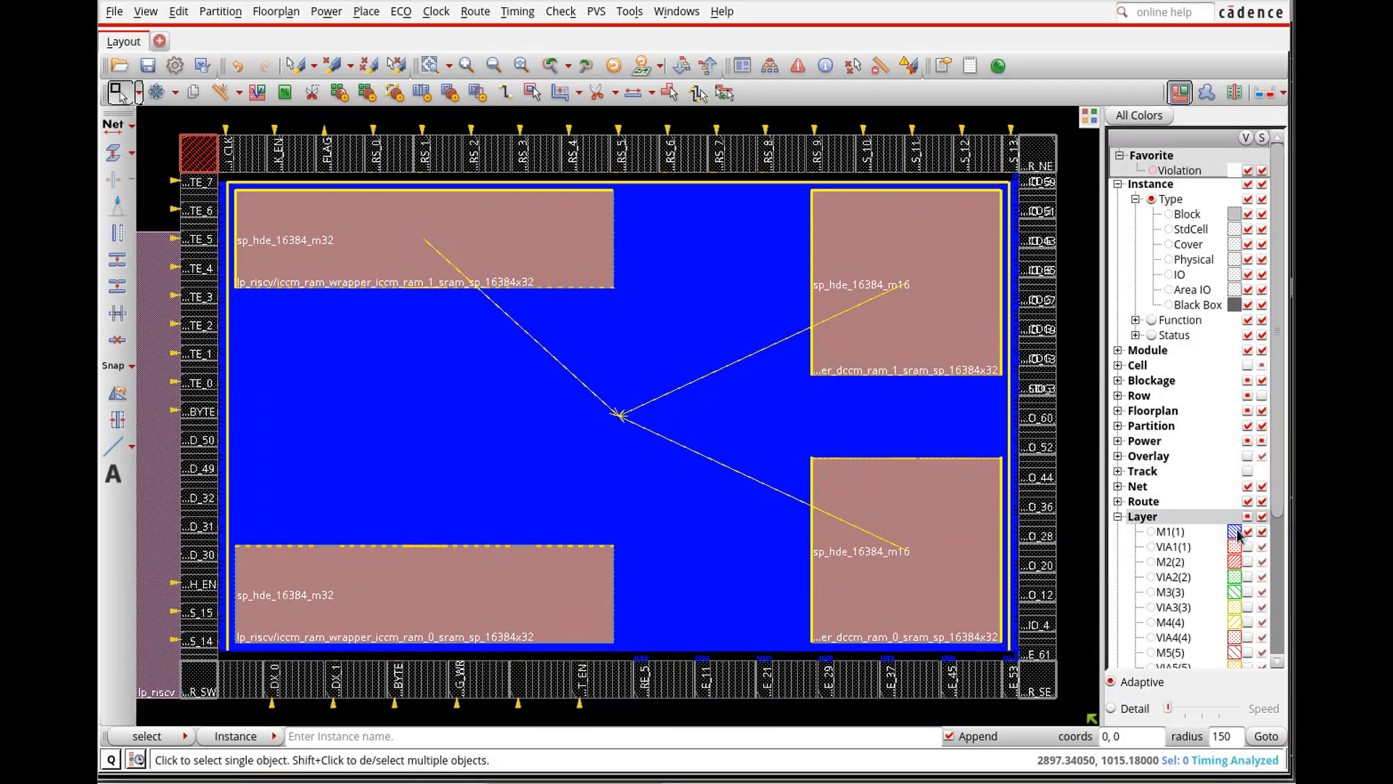
{"action": "left_click", "coordinate": [1248, 562]}
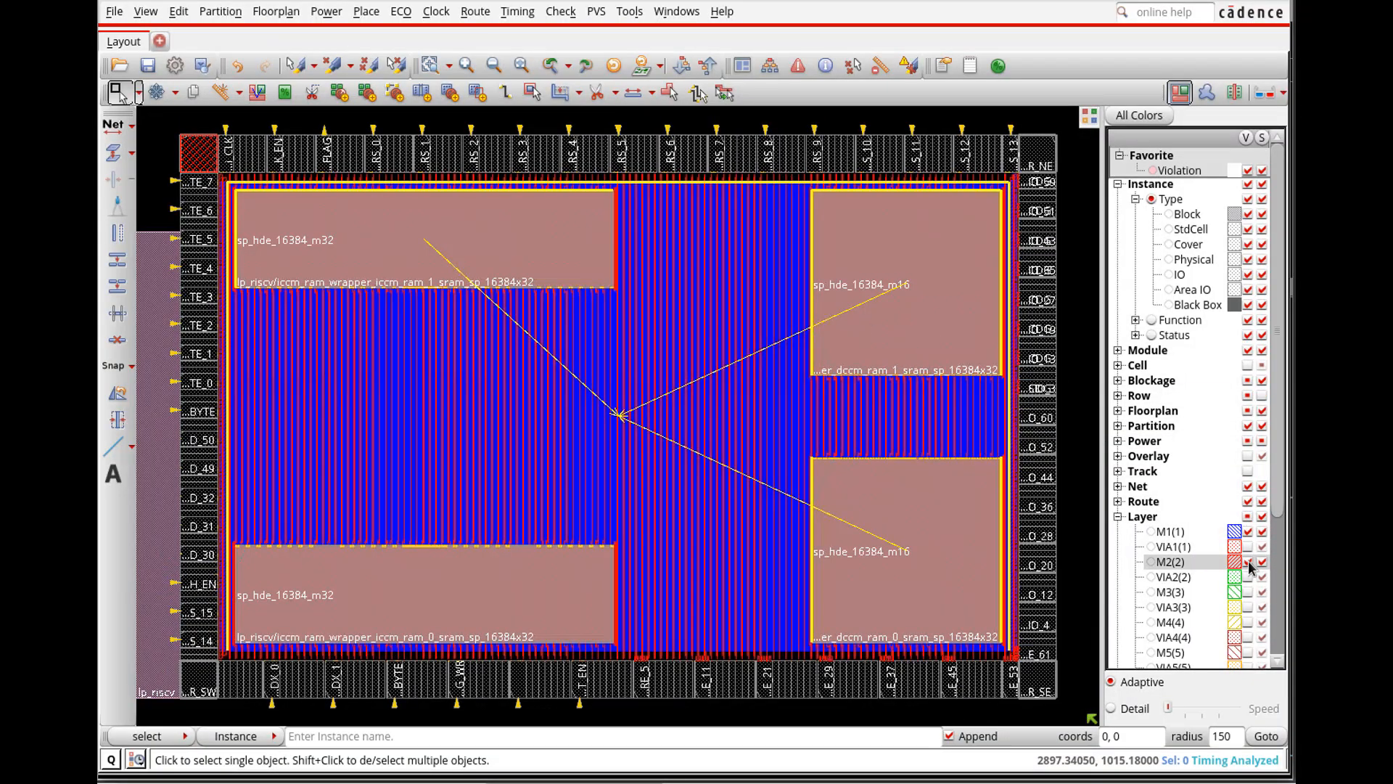
Step: Show all layers and examine how the M2 stripes connect to the vdd and gnd core rings and the M1 rails
{"action": "right_click_drag", "start_coordinate": [606, 165], "coordinate": [682, 234]}
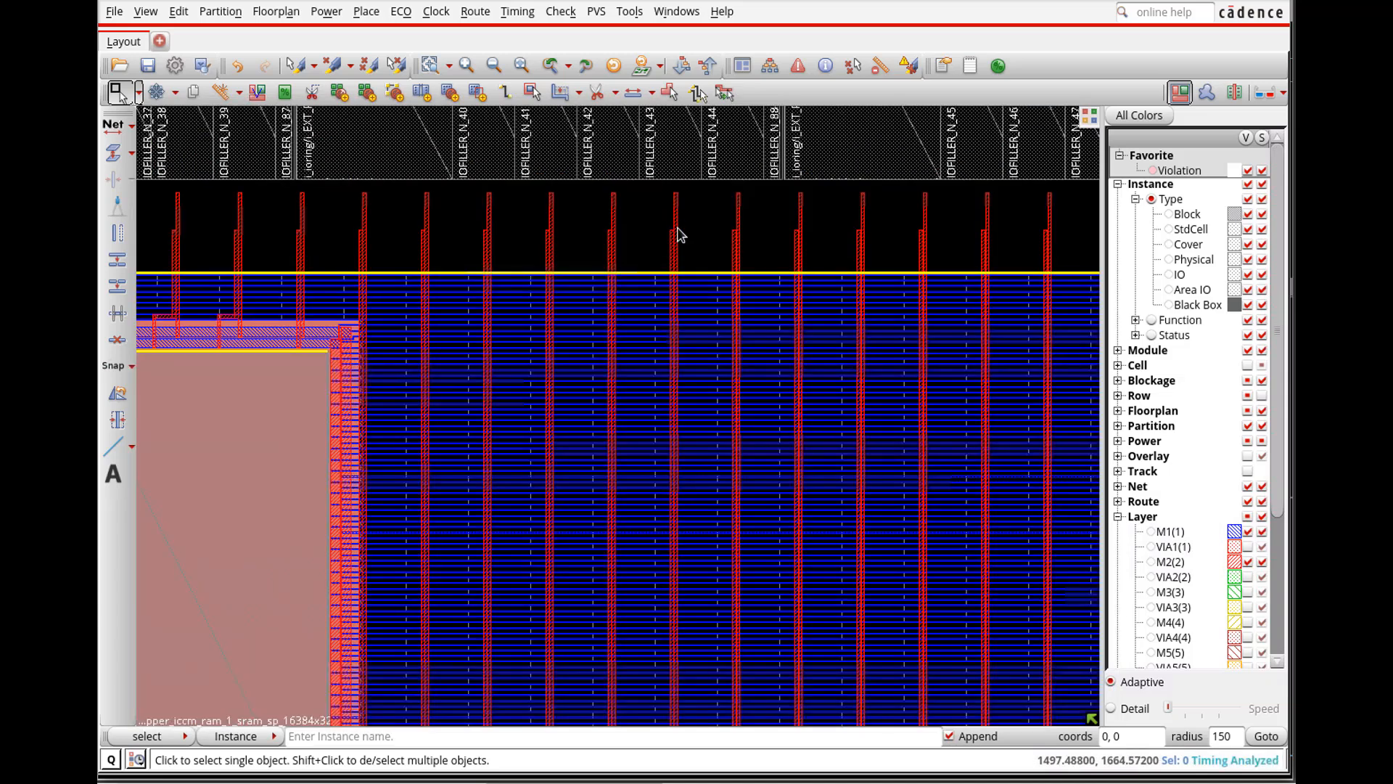
{"action": "left_click", "coordinate": [1249, 516]}
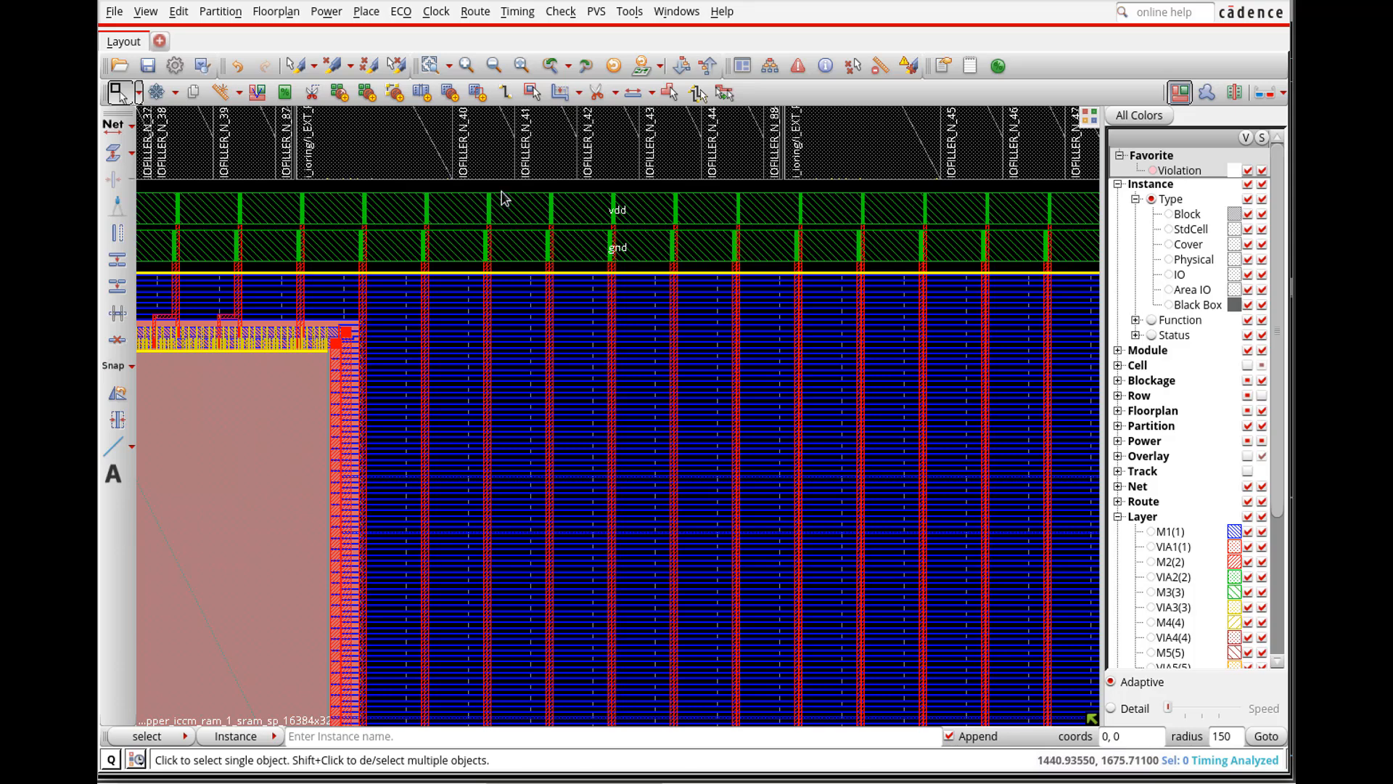
{"action": "right_click_drag", "start_coordinate": [501, 184], "coordinate": [595, 298]}
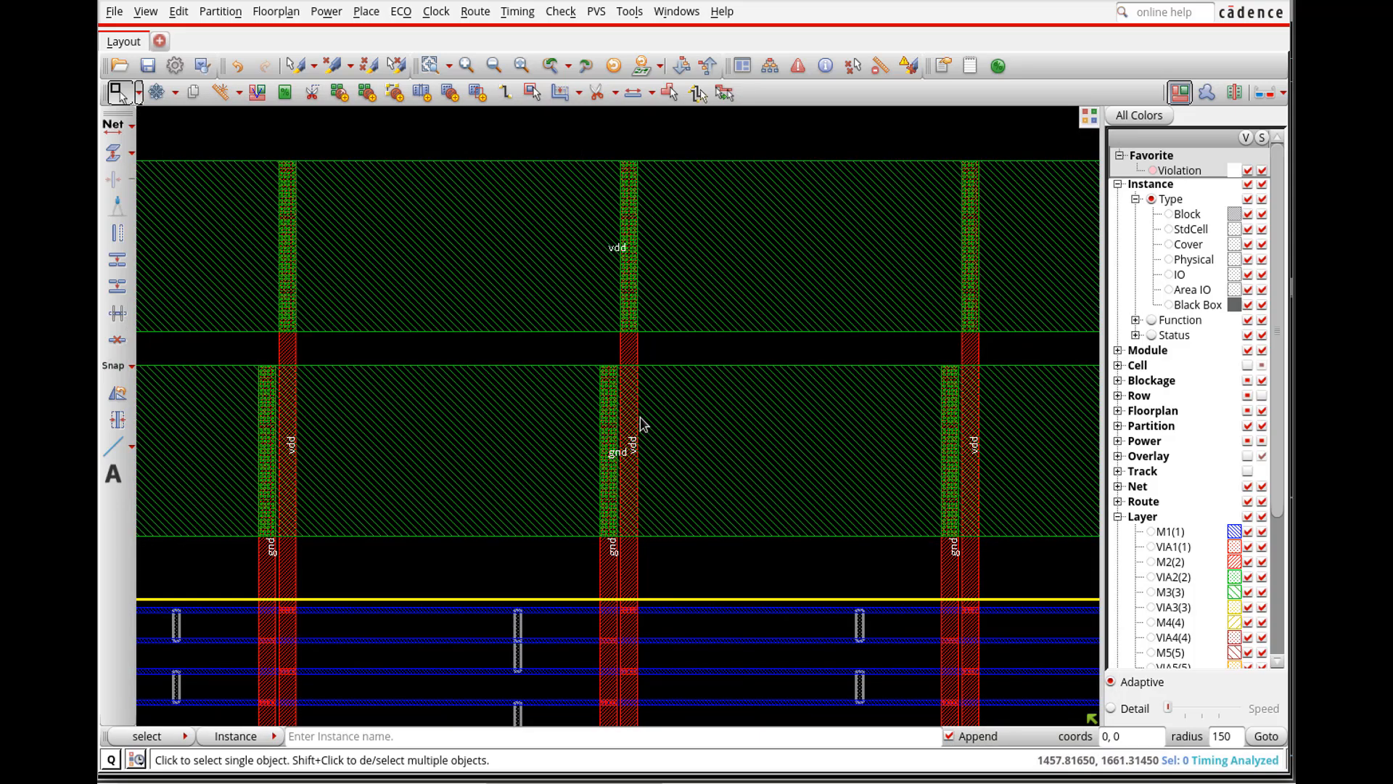
{"action": "scroll", "coordinate": [642, 473], "scroll_direction": "down", "scroll_amount": 2}
{"action": "right_click_drag", "start_coordinate": [586, 576], "coordinate": [655, 660]}
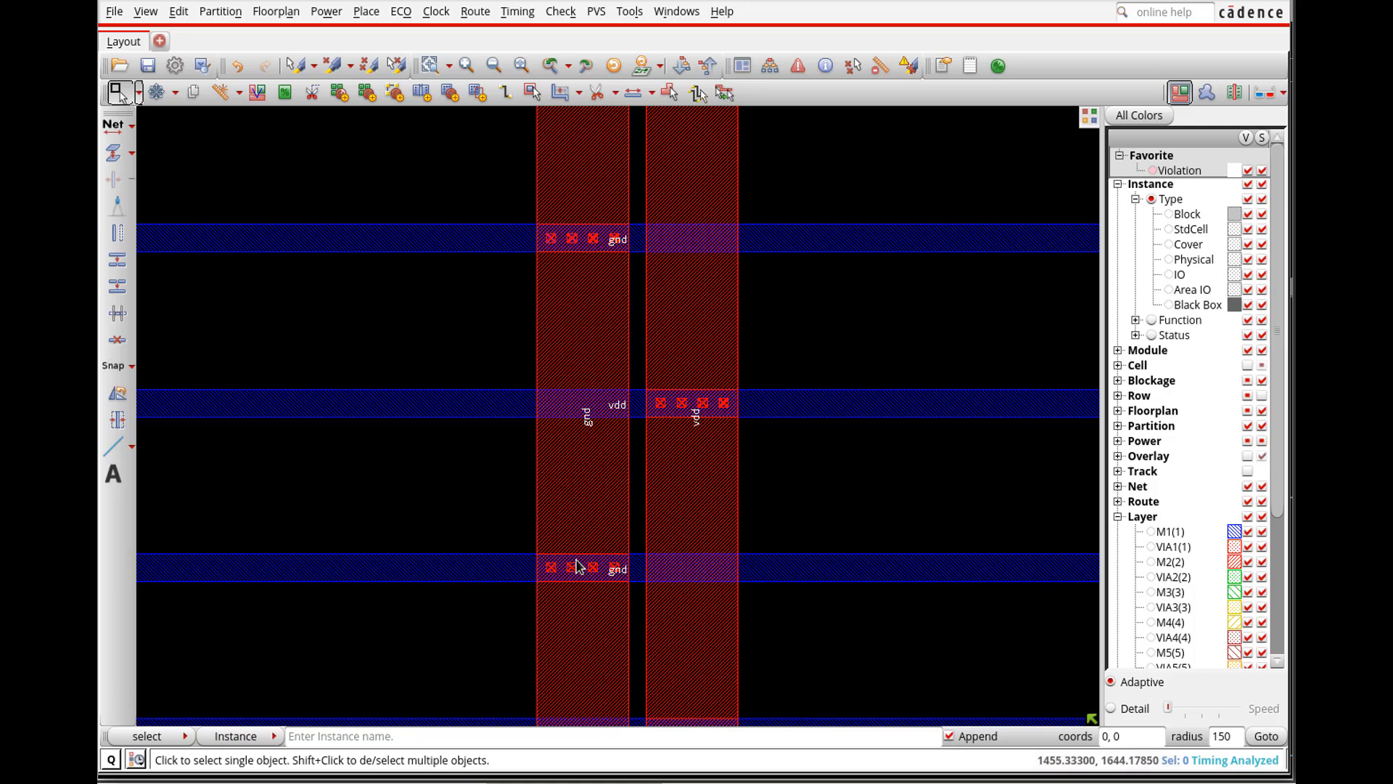
{"action": "scroll", "coordinate": [639, 530], "scroll_direction": "down", "scroll_amount": 2}
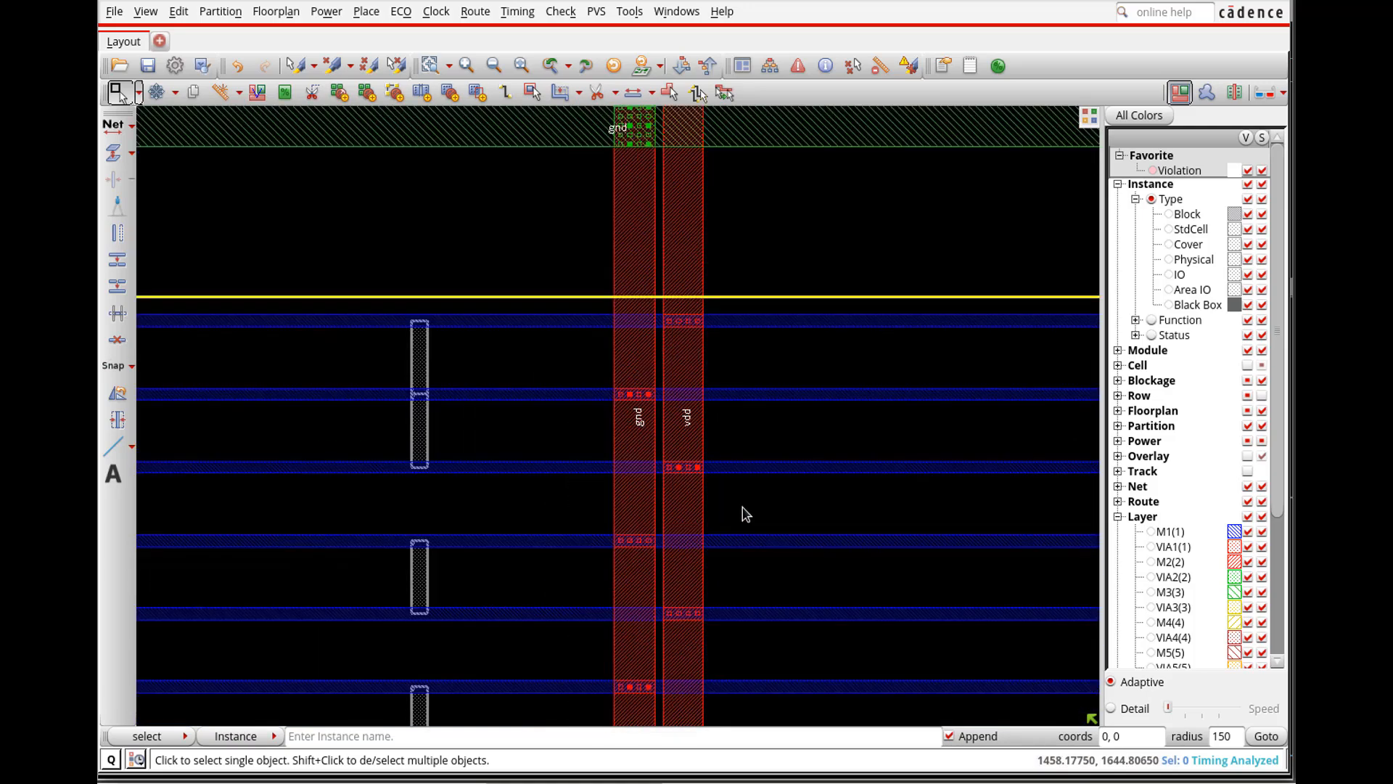
{"action": "scroll", "coordinate": [746, 514], "scroll_direction": "down", "scroll_amount": 2}
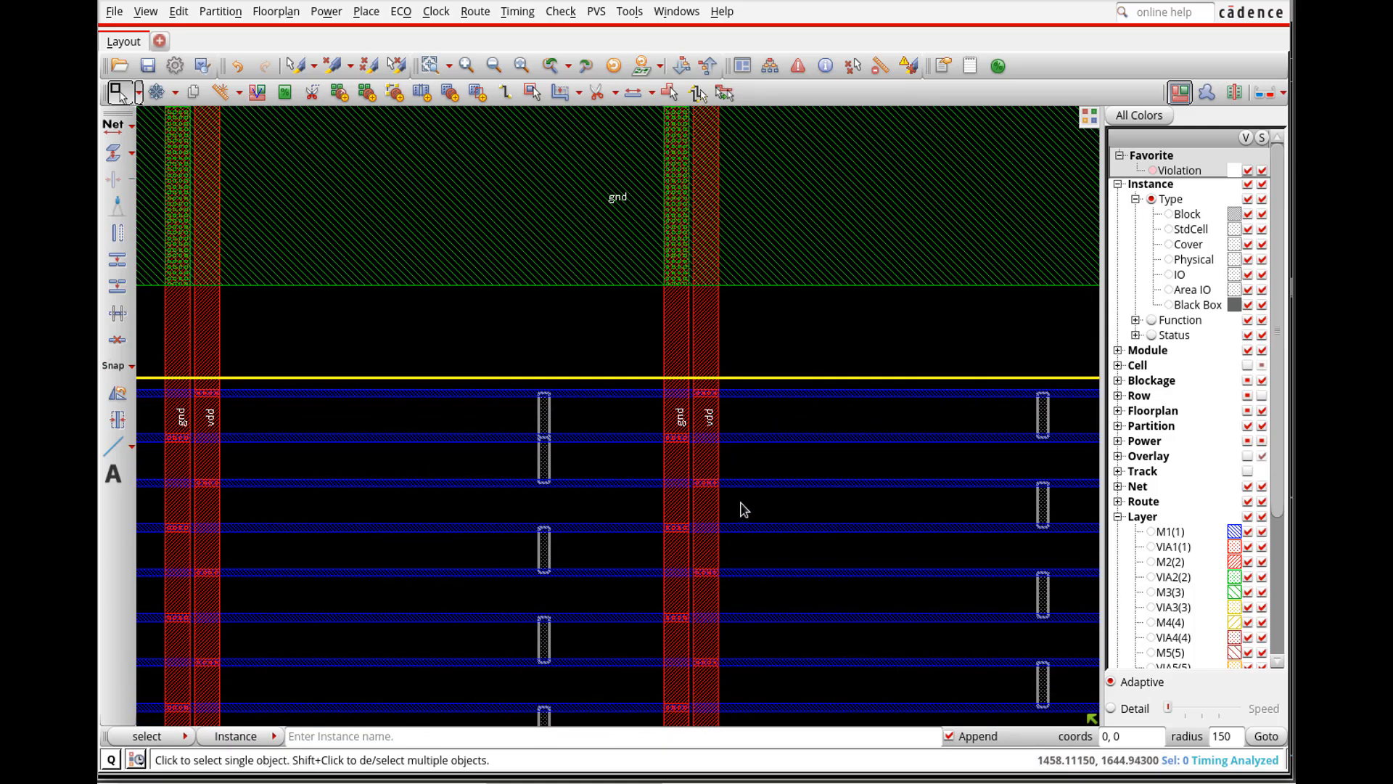
Step: Examine how the M2 stripes and M1 rails meet the vdd and gnd rings around the iccm_ram_0 and dccm_ram_0 macros
{"action": "key", "text": "f"}
{"action": "right_click_drag", "start_coordinate": [566, 516], "coordinate": [620, 552]}
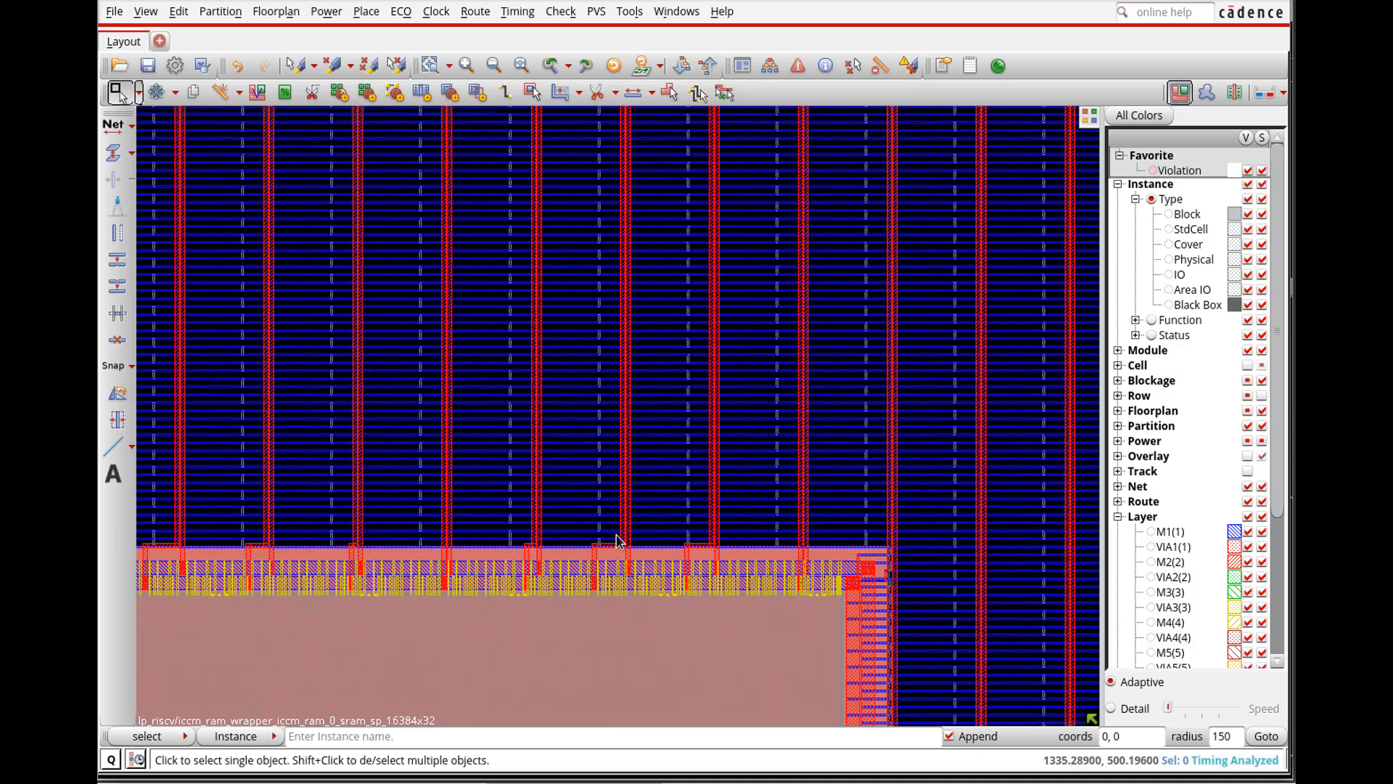
{"action": "right_click_drag", "start_coordinate": [453, 446], "coordinate": [644, 625]}
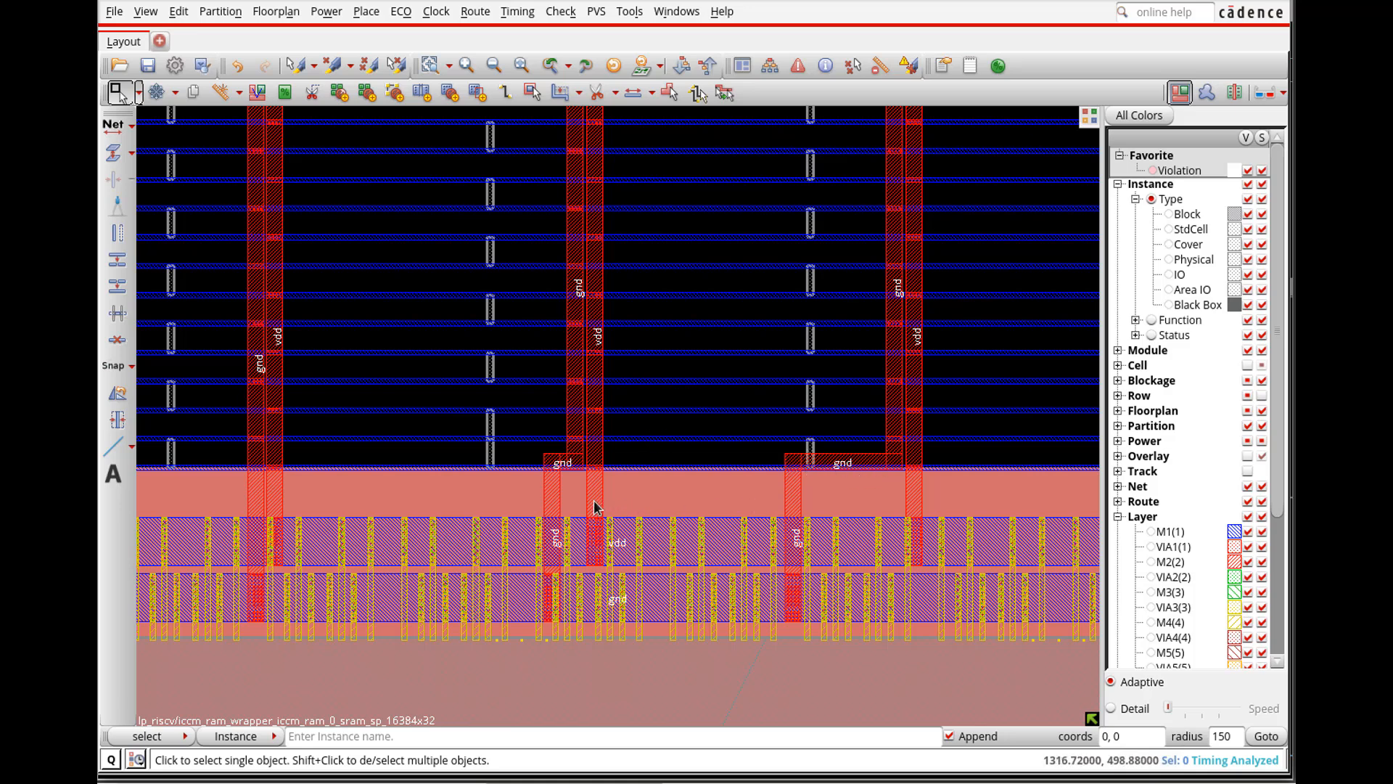
{"action": "scroll", "coordinate": [593, 497], "scroll_direction": "down", "scroll_amount": 3}
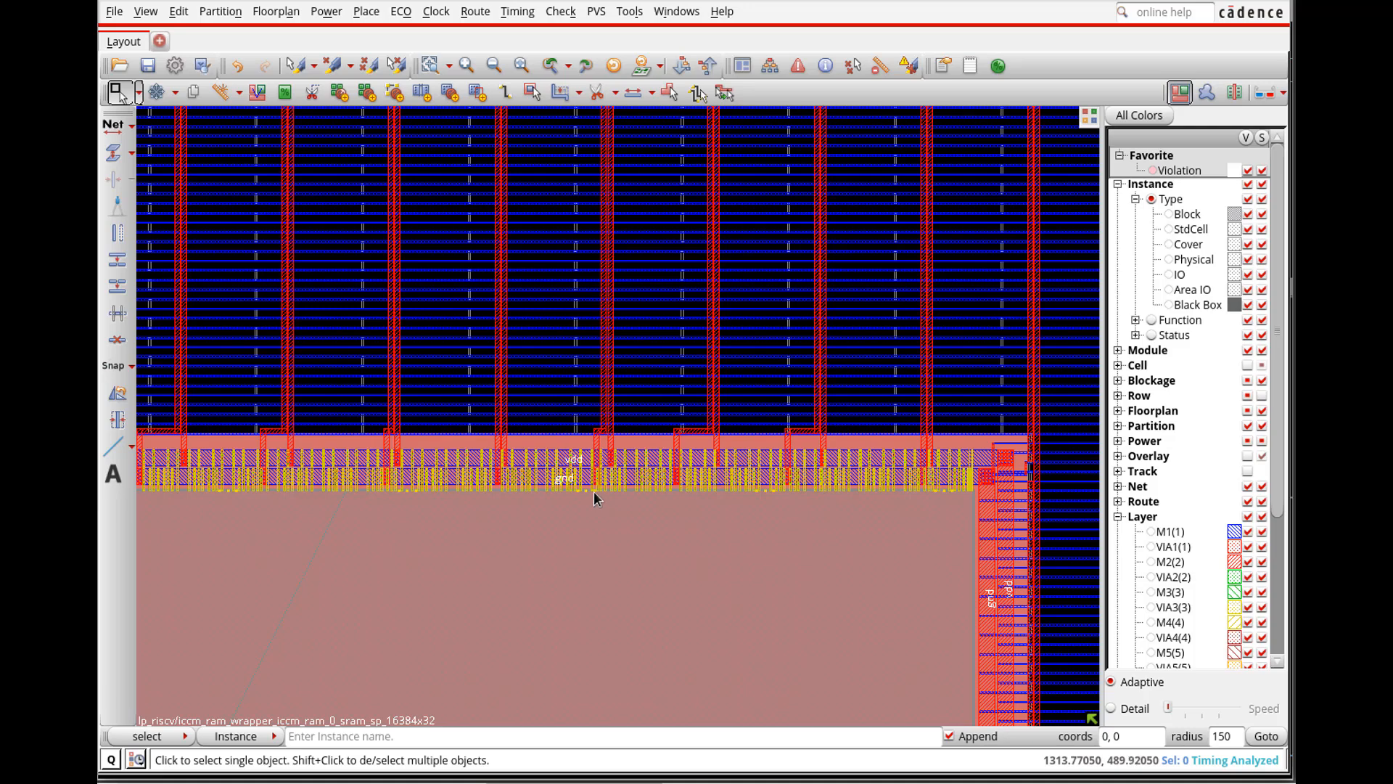
{"action": "scroll", "coordinate": [593, 492], "scroll_direction": "down", "scroll_amount": 2}
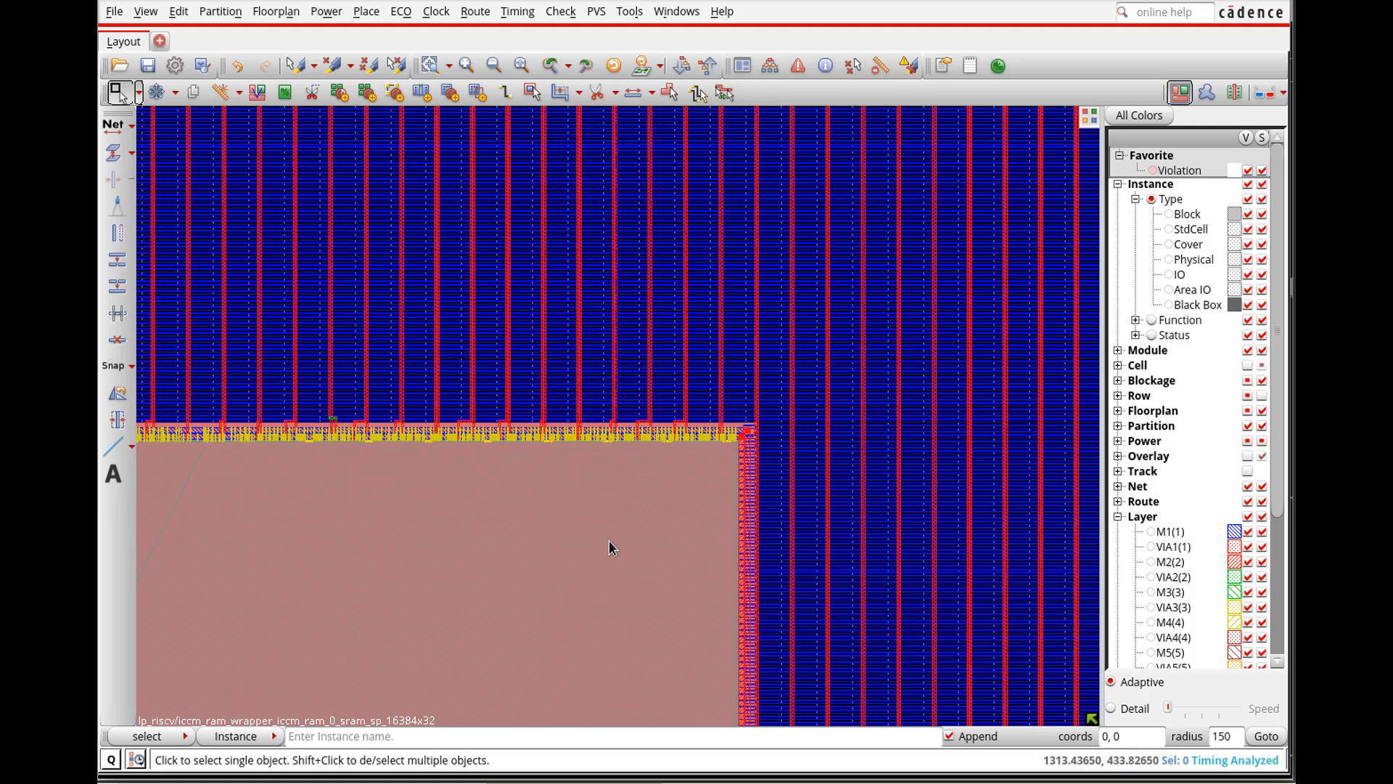
{"action": "scroll", "coordinate": [608, 546], "scroll_direction": "down", "scroll_amount": 2}
{"action": "right_click_drag", "start_coordinate": [1010, 460], "coordinate": [1067, 512]}
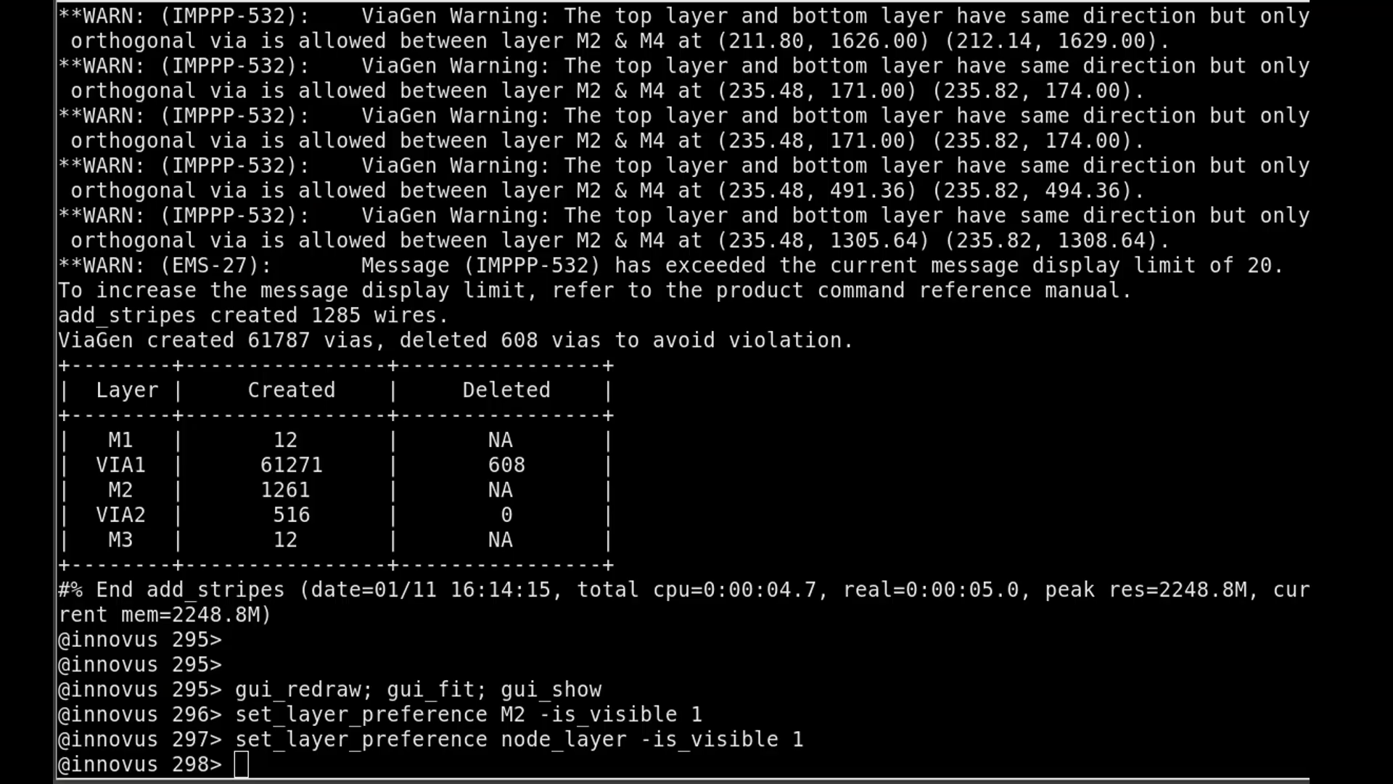
Step: Run check_drc in the Innovus console, highlight the violation total, and return to the layout fitted to the whole chip
{"action": "left_click", "coordinate": [395, 563]}
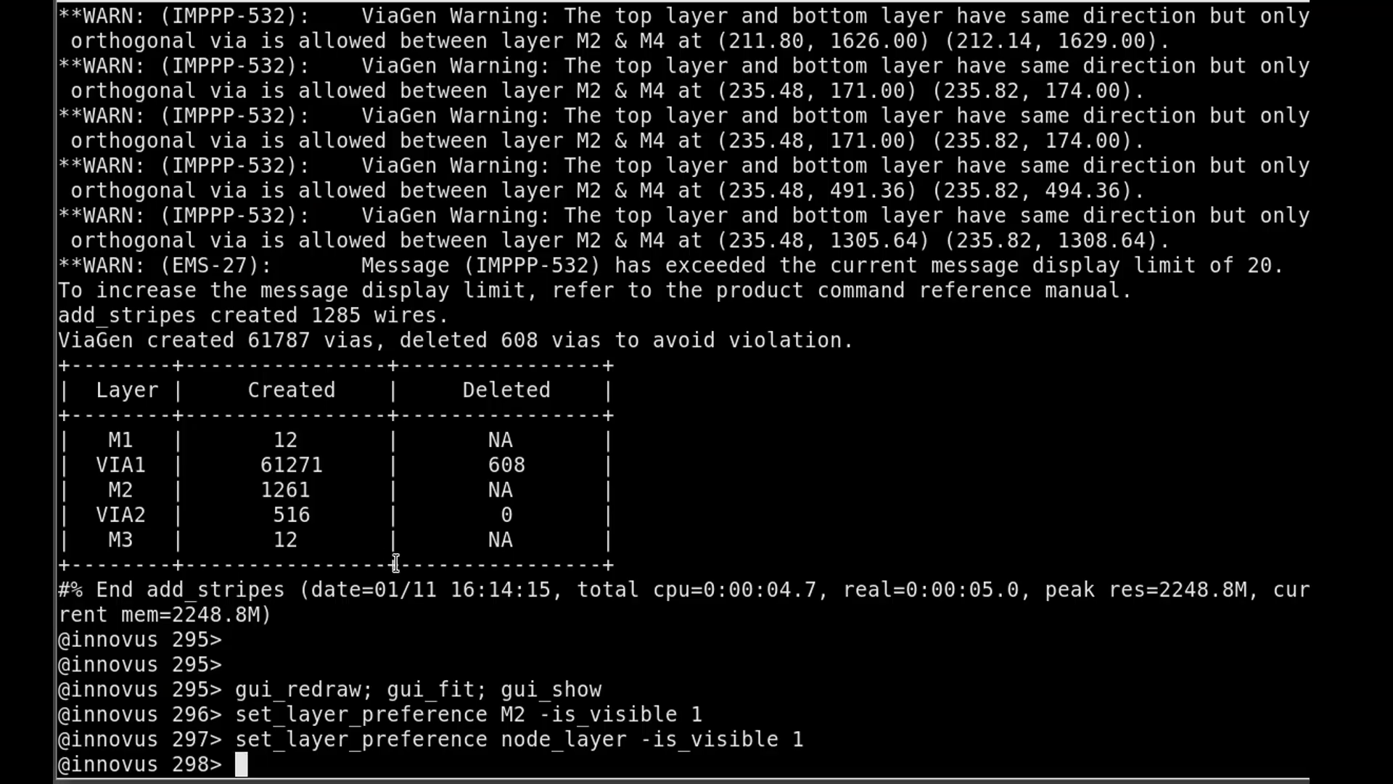
{"action": "type", "text": "check_drc"}
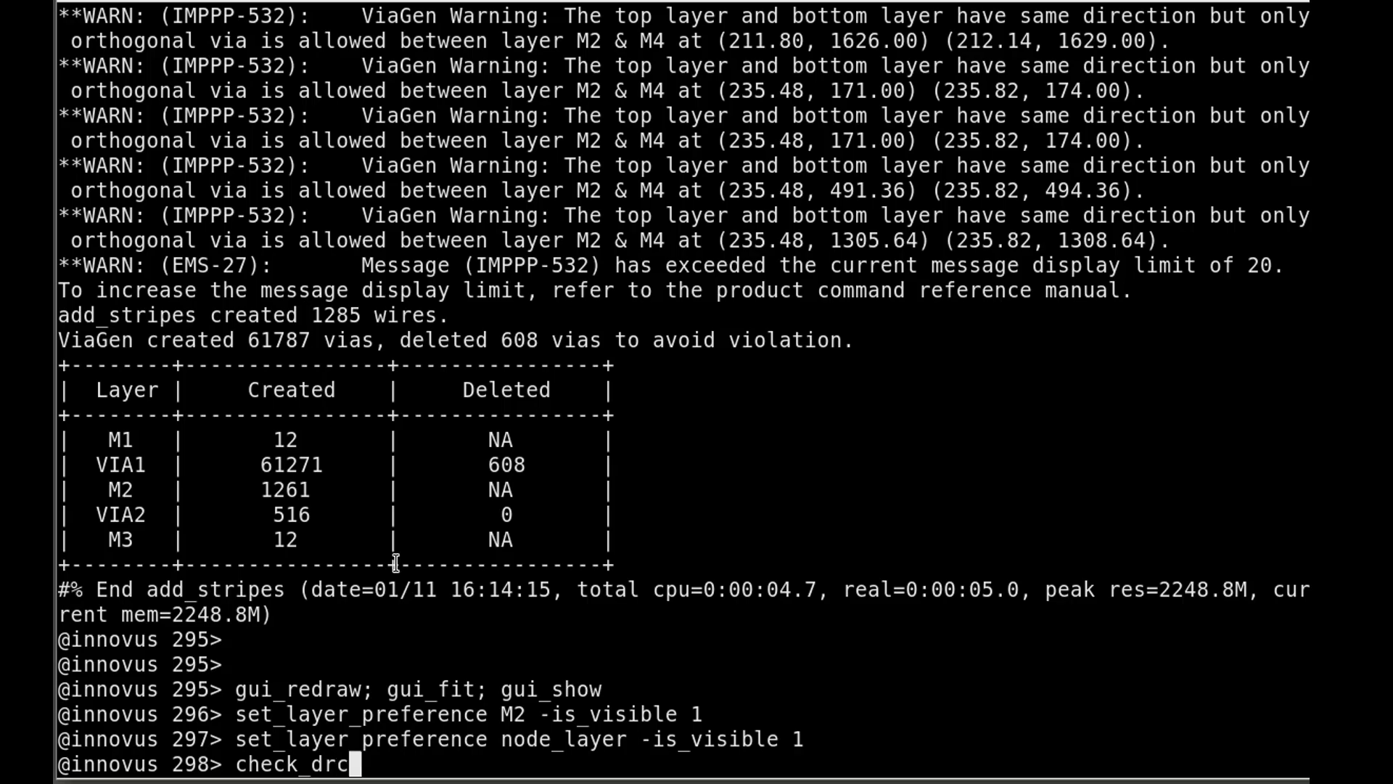
{"action": "key", "text": "Return"}
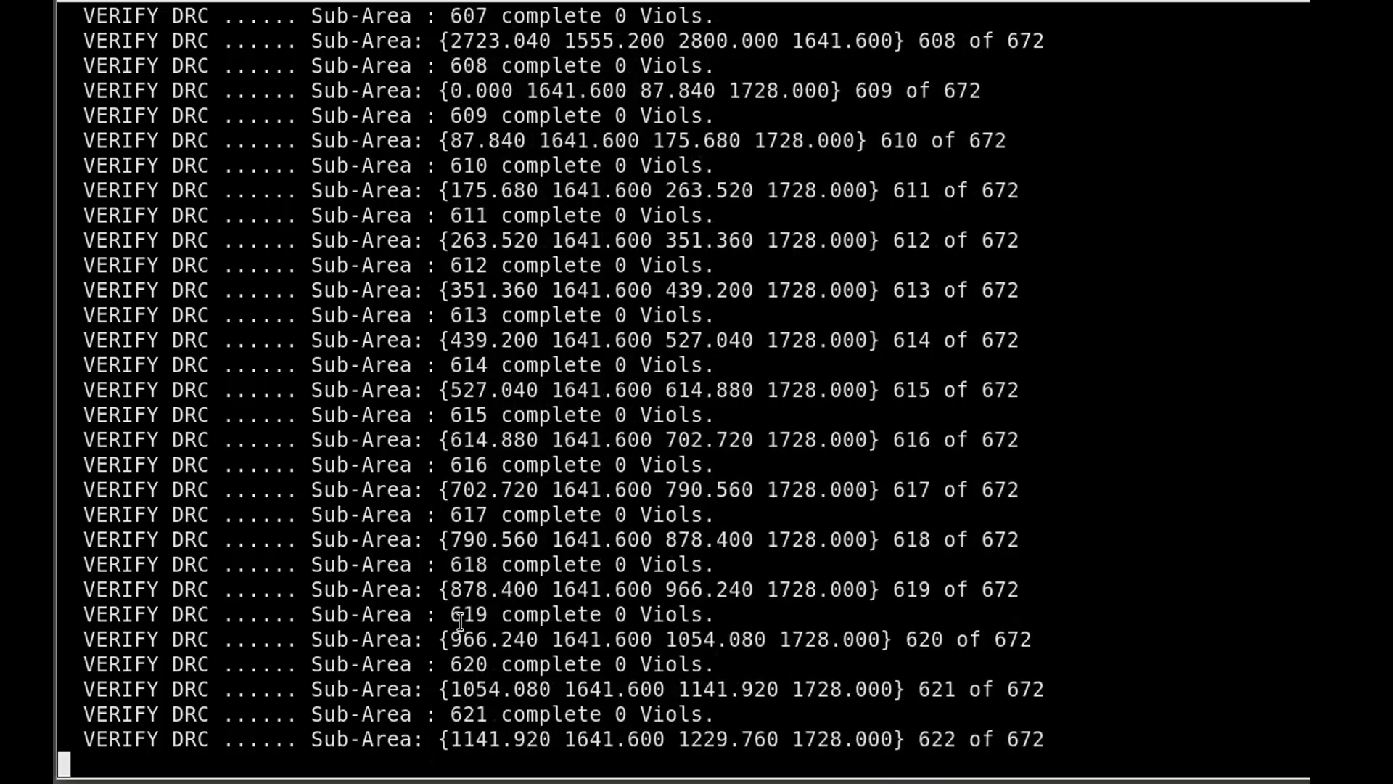
{"action": "left_click_drag", "start_coordinate": [389, 638], "coordinate": [475, 638]}
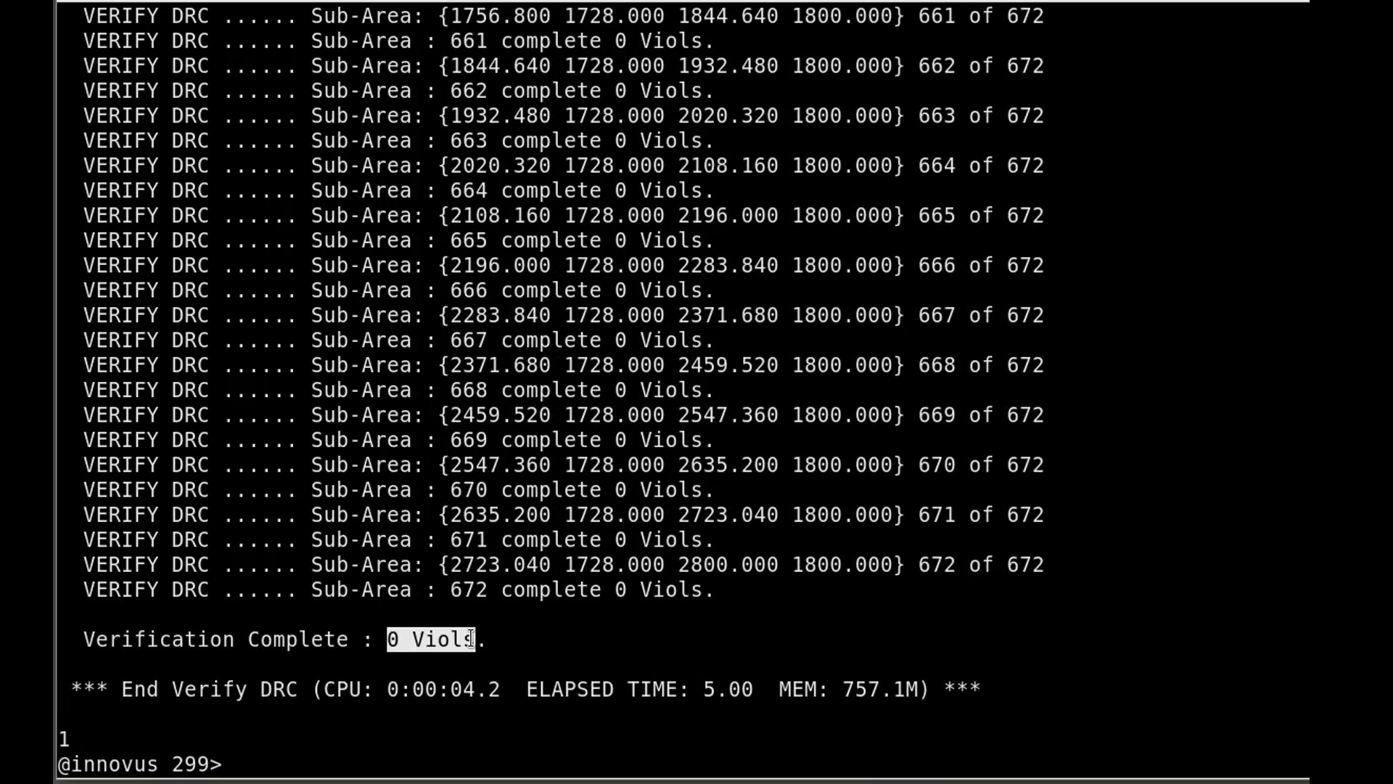
{"action": "key", "text": "alt+Tab"}
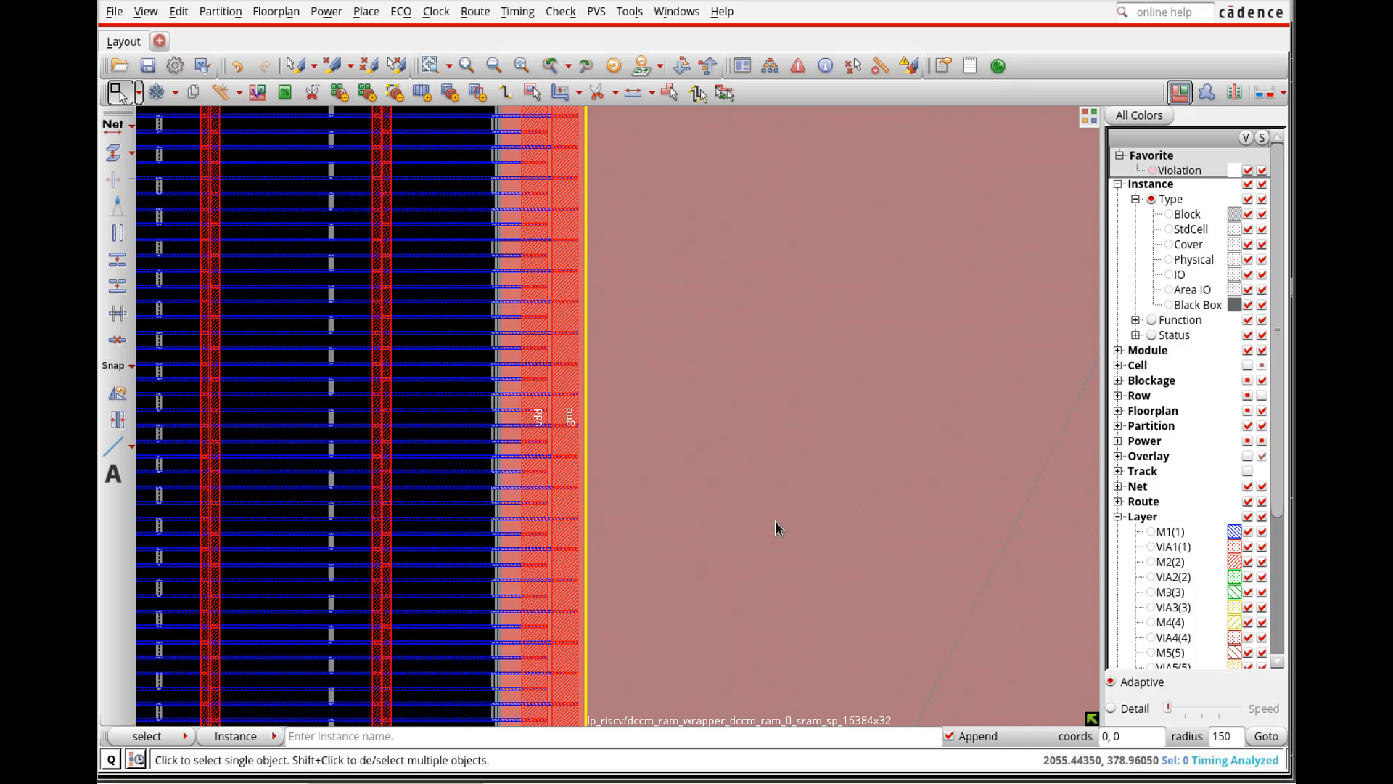
{"action": "left_click", "coordinate": [691, 492]}
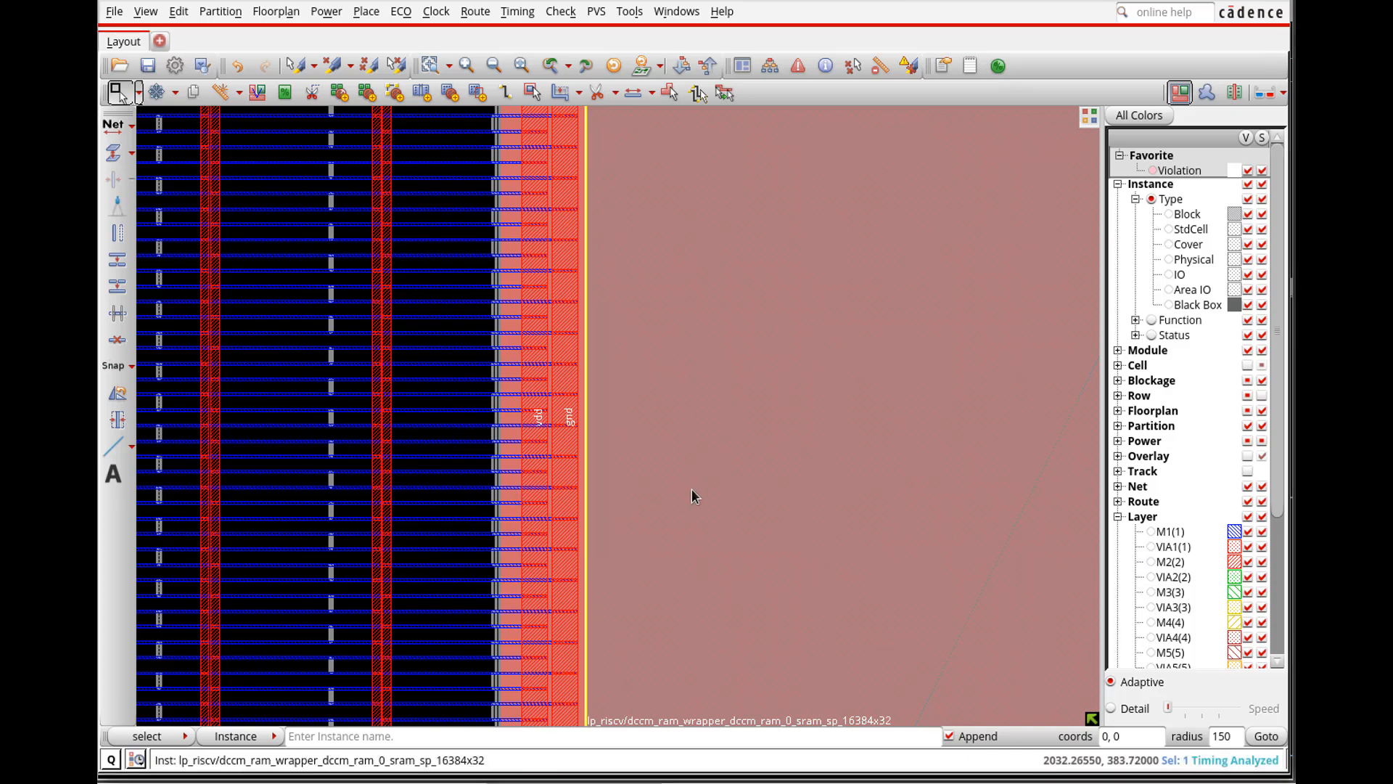
{"action": "key", "text": "f"}
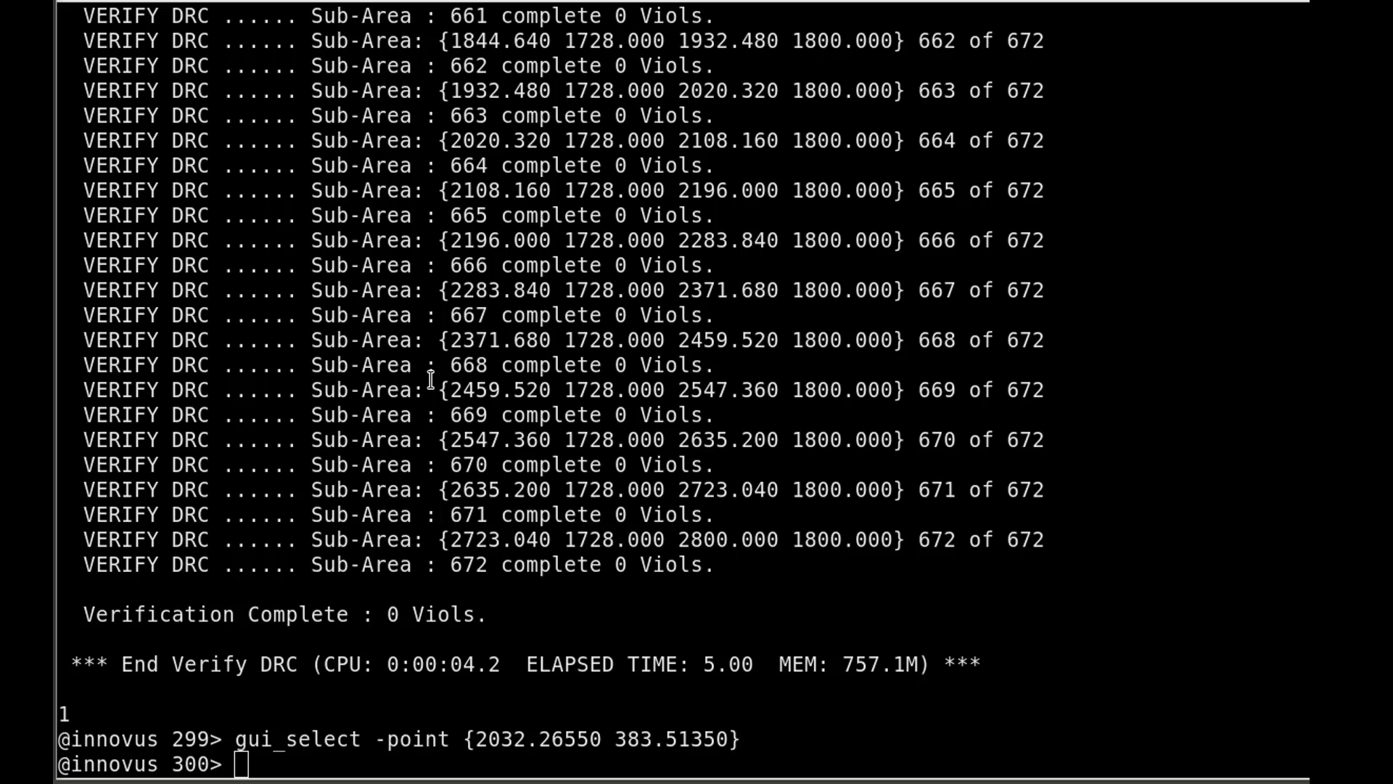
Step: Run enics_end_stage in the Innovus console and highlight the no_std_cells option of the write_def command in innovus.tcl
{"action": "type", "text": "enics_end_stage"}
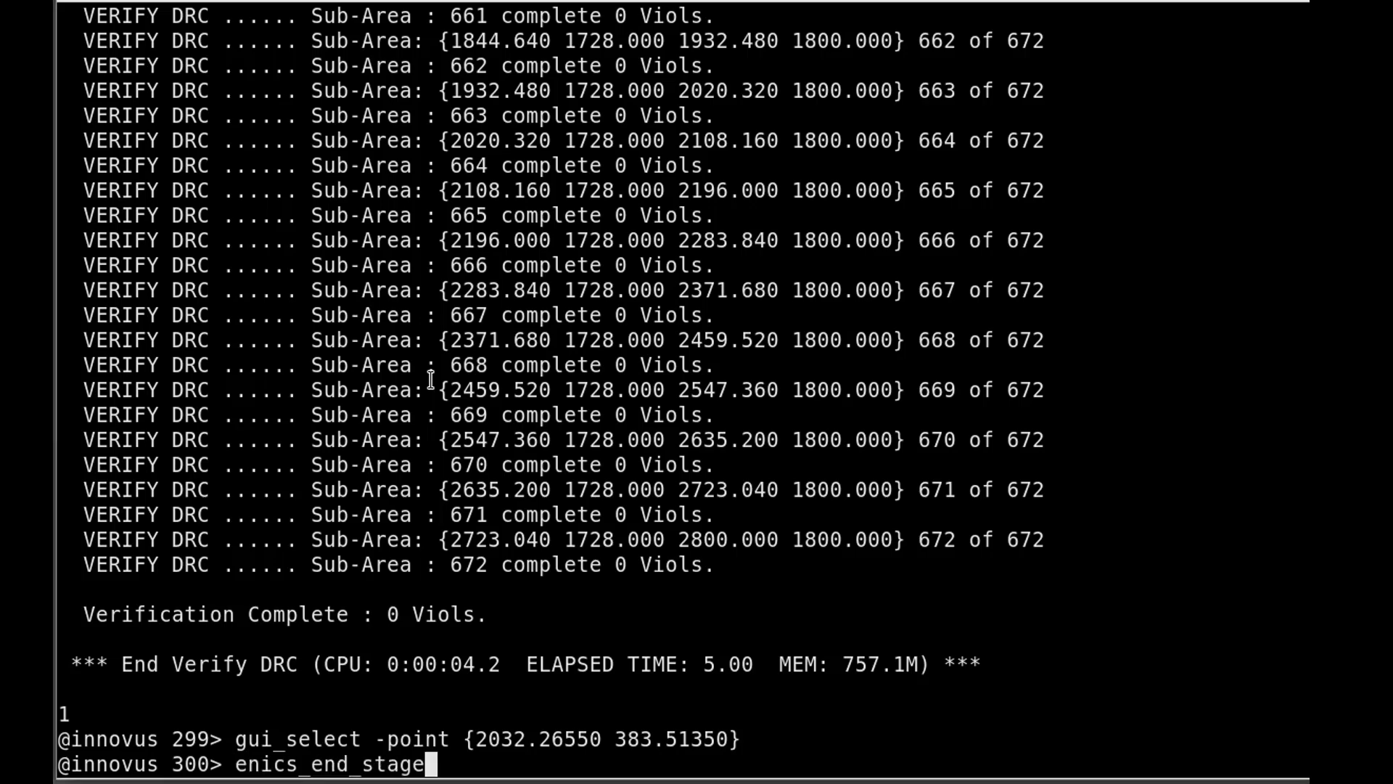
{"action": "key", "text": "Return"}
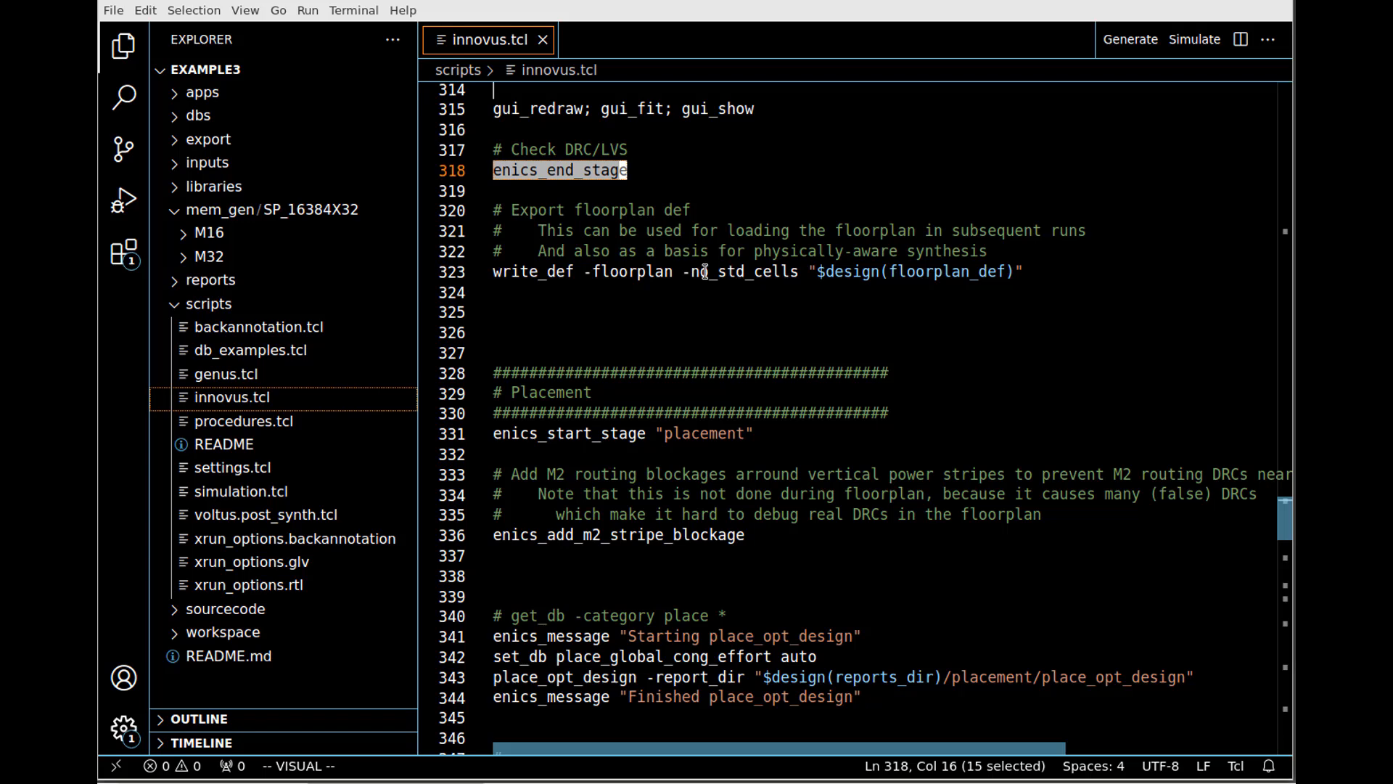
{"action": "double_click", "coordinate": [705, 271]}
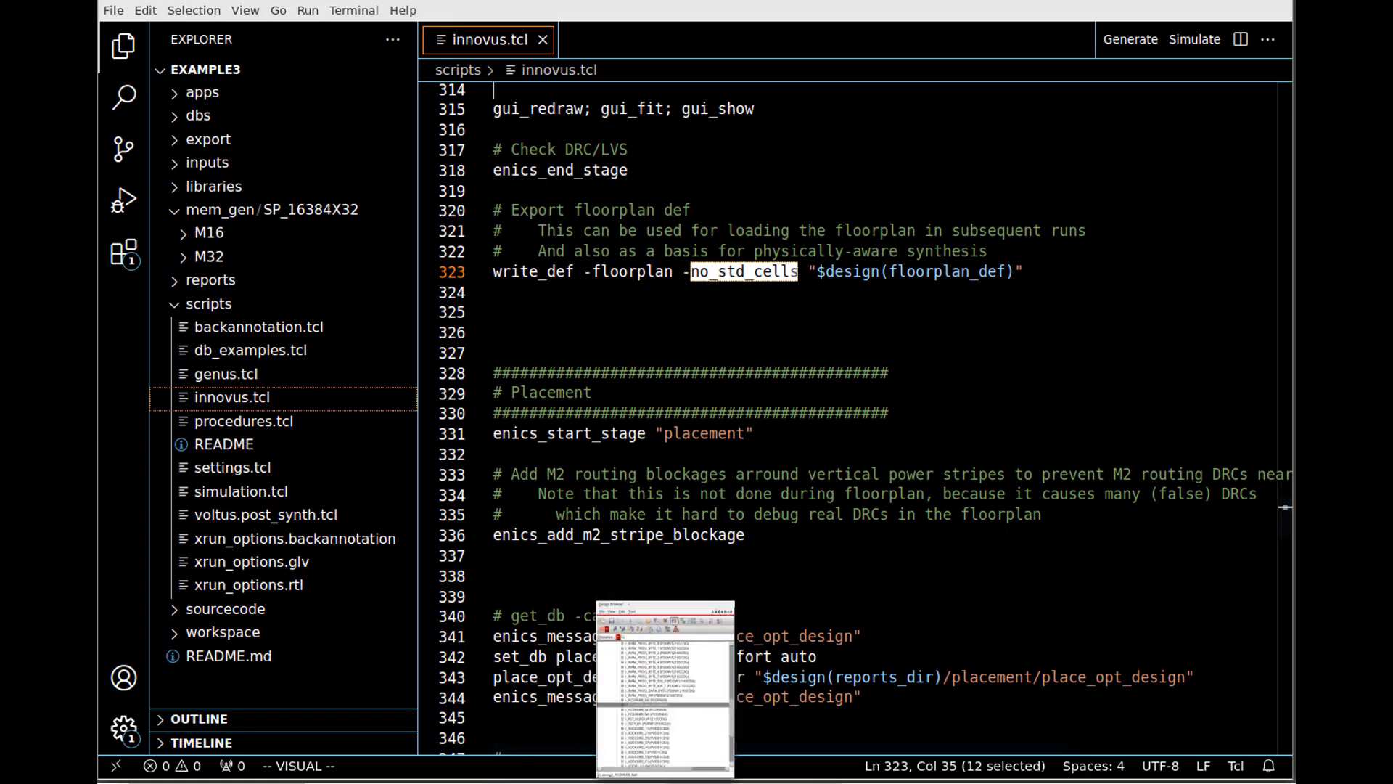
Step: Switch back to the Innovus layout and open the Violation Browser, moving it so its violation lists are fully on screen
{"action": "left_click", "coordinate": [665, 782]}
{"action": "left_click", "coordinate": [714, 782]}
{"action": "left_click", "coordinate": [662, 782]}
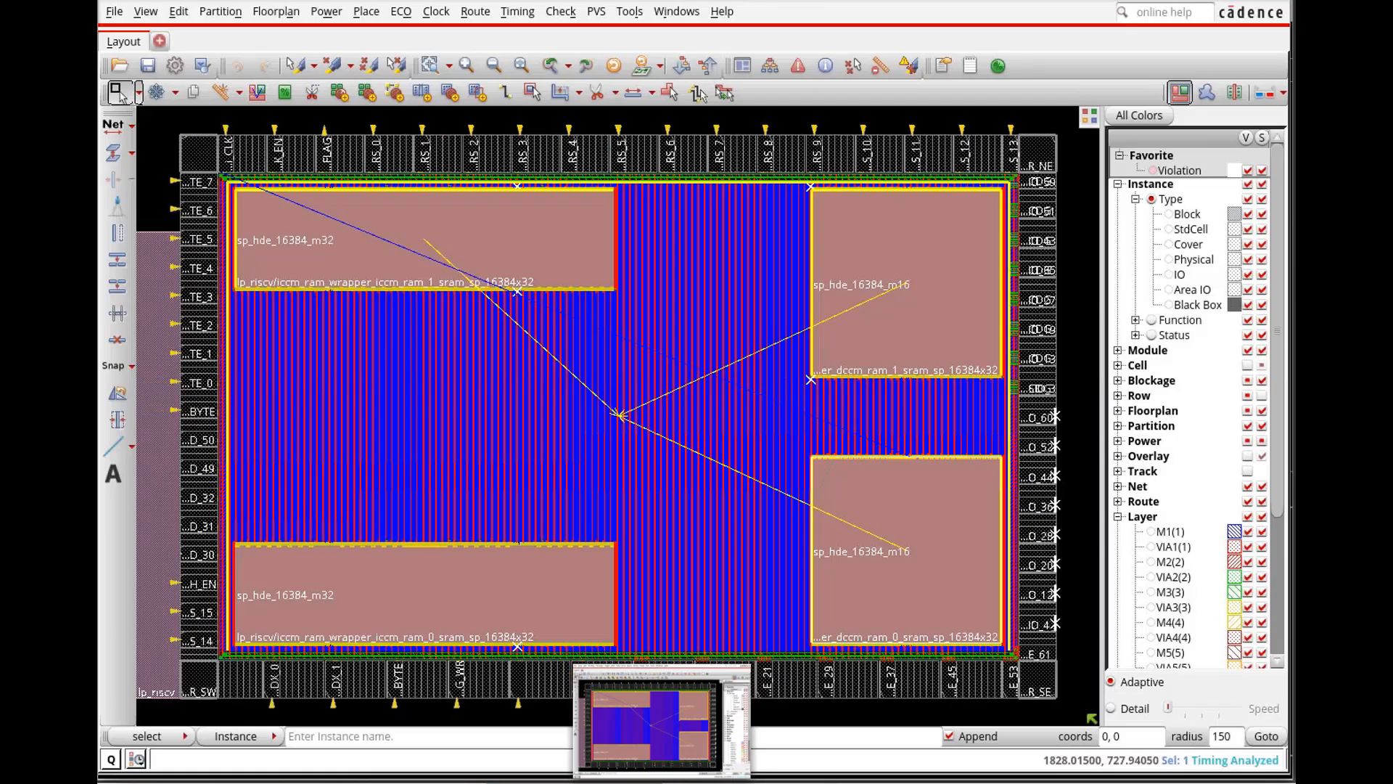
{"action": "left_click", "coordinate": [1030, 115]}
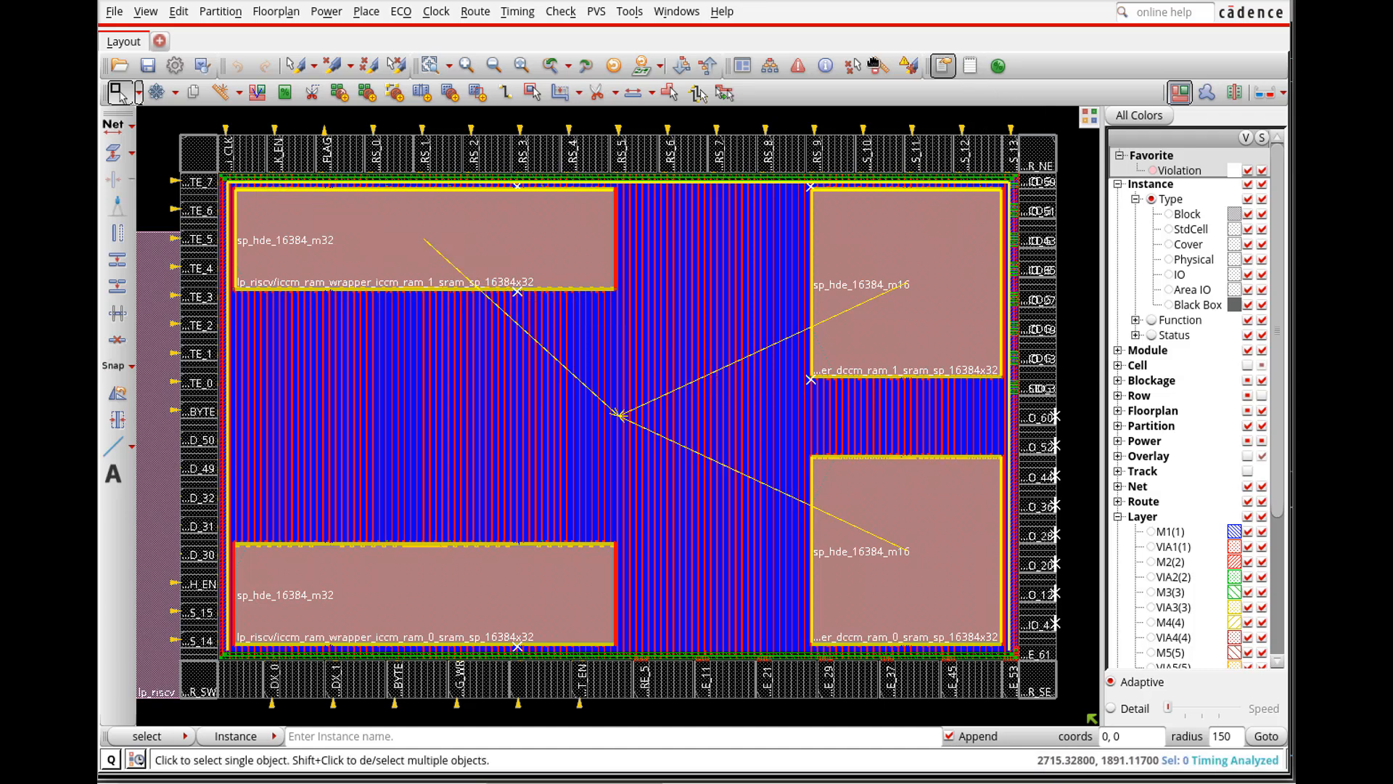
{"action": "left_click", "coordinate": [850, 66]}
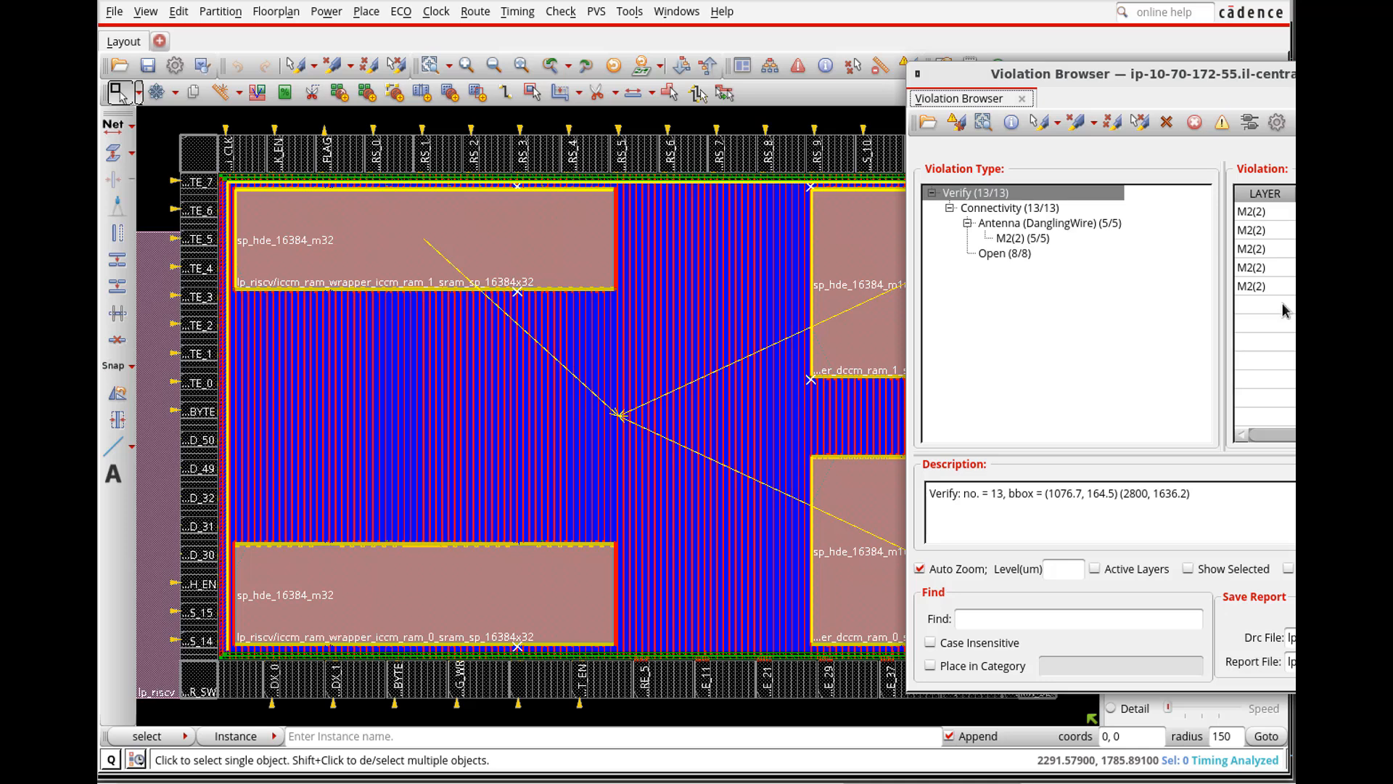
{"action": "left_click_drag", "start_coordinate": [1290, 70], "coordinate": [1044, 76]}
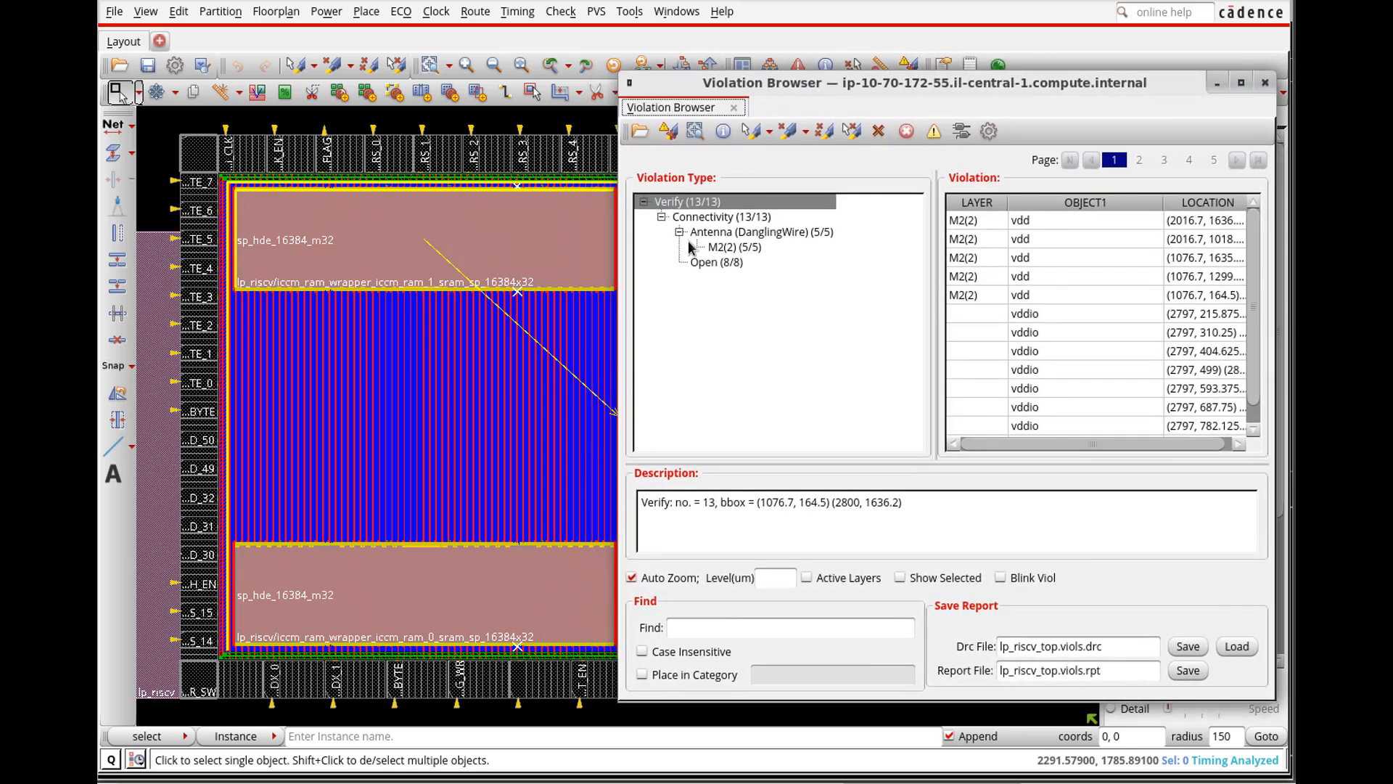
Step: Inspect the first two M2 dangling-wire violations on net vdd in the layout, then bring back the Violation Browser
{"action": "left_click", "coordinate": [733, 248]}
{"action": "left_click", "coordinate": [1018, 222]}
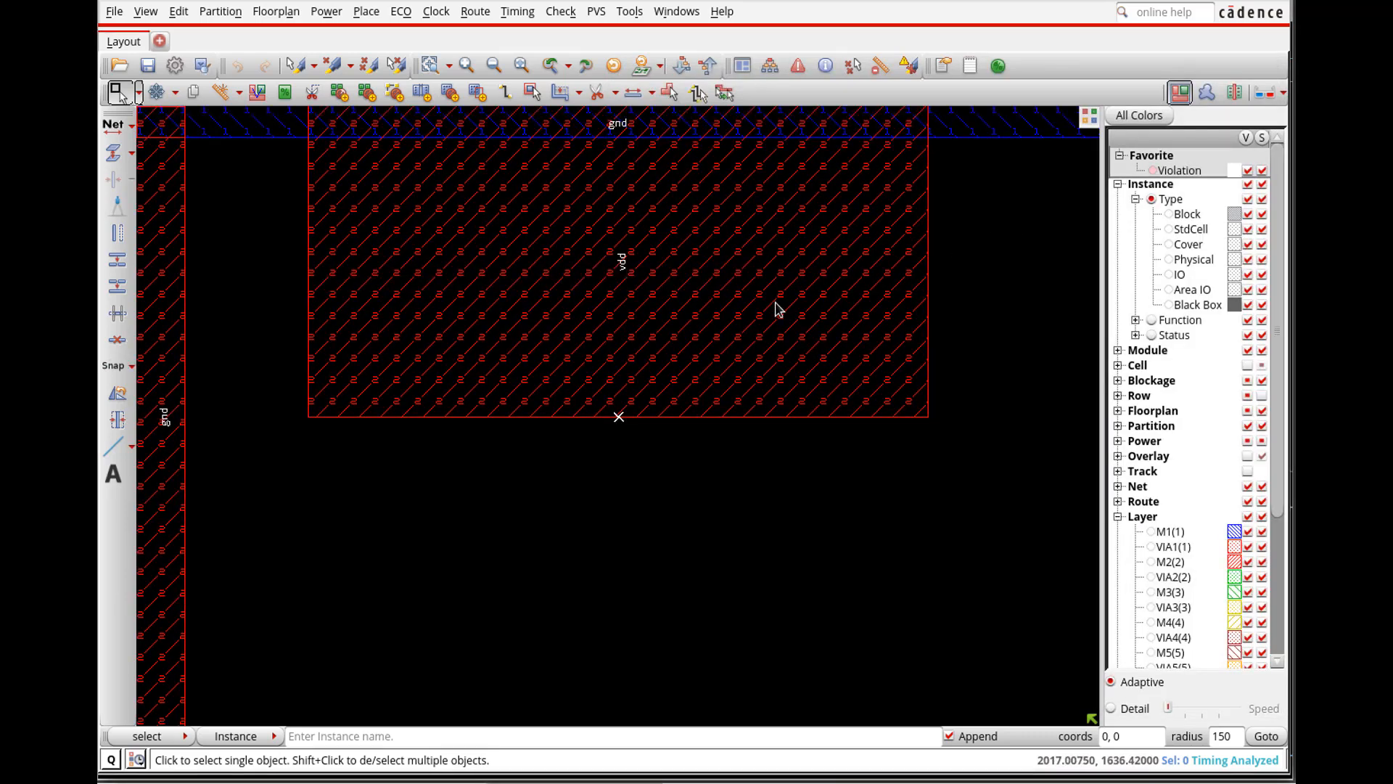
{"action": "scroll", "coordinate": [691, 389], "scroll_direction": "down", "scroll_amount": 3}
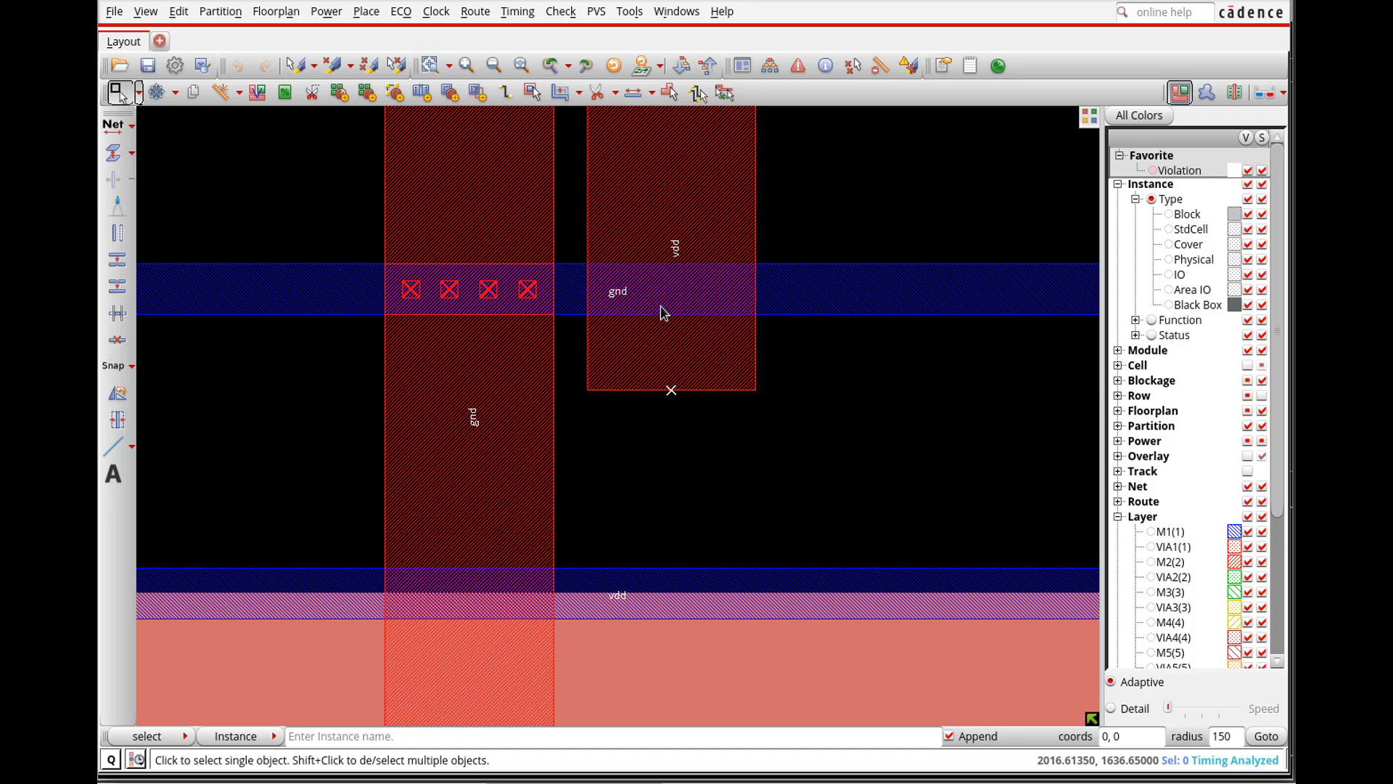
{"action": "left_click", "coordinate": [797, 66]}
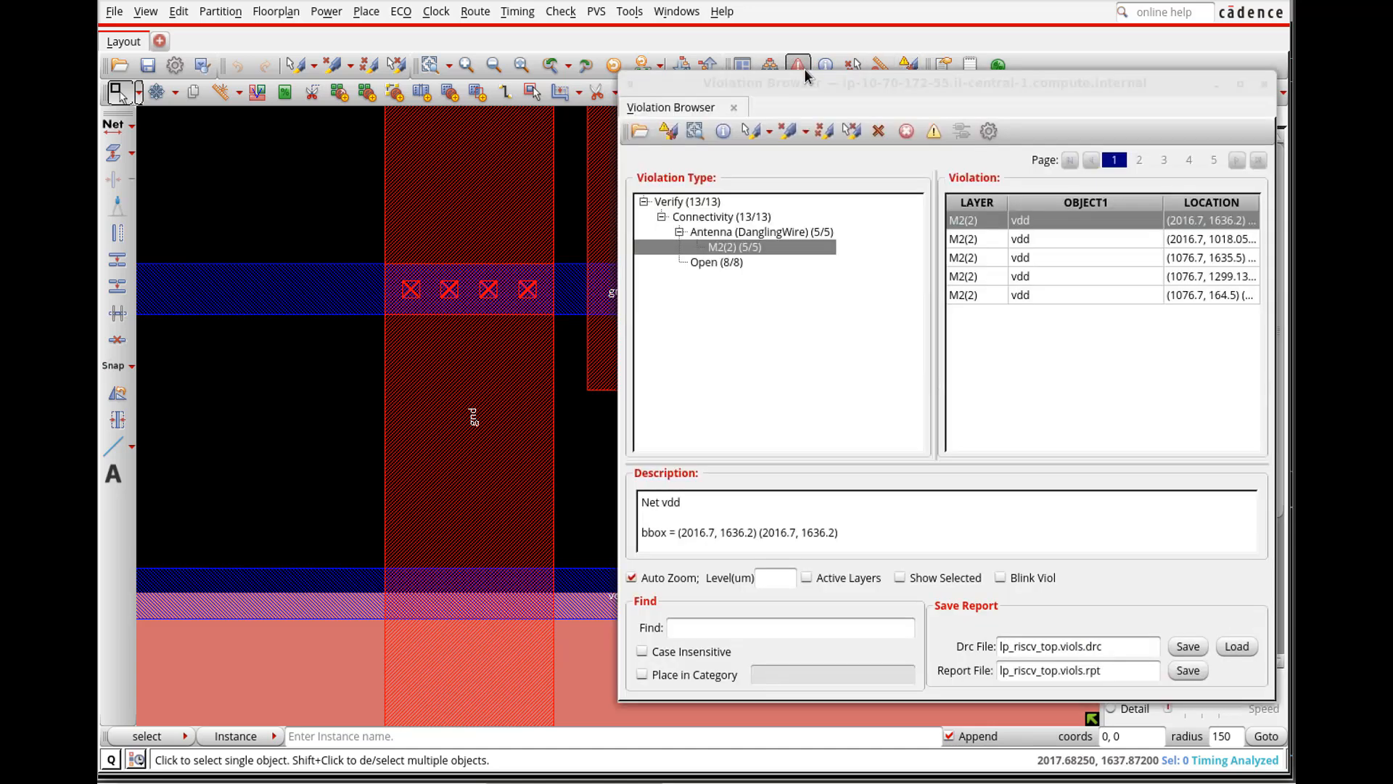
{"action": "left_click", "coordinate": [985, 238]}
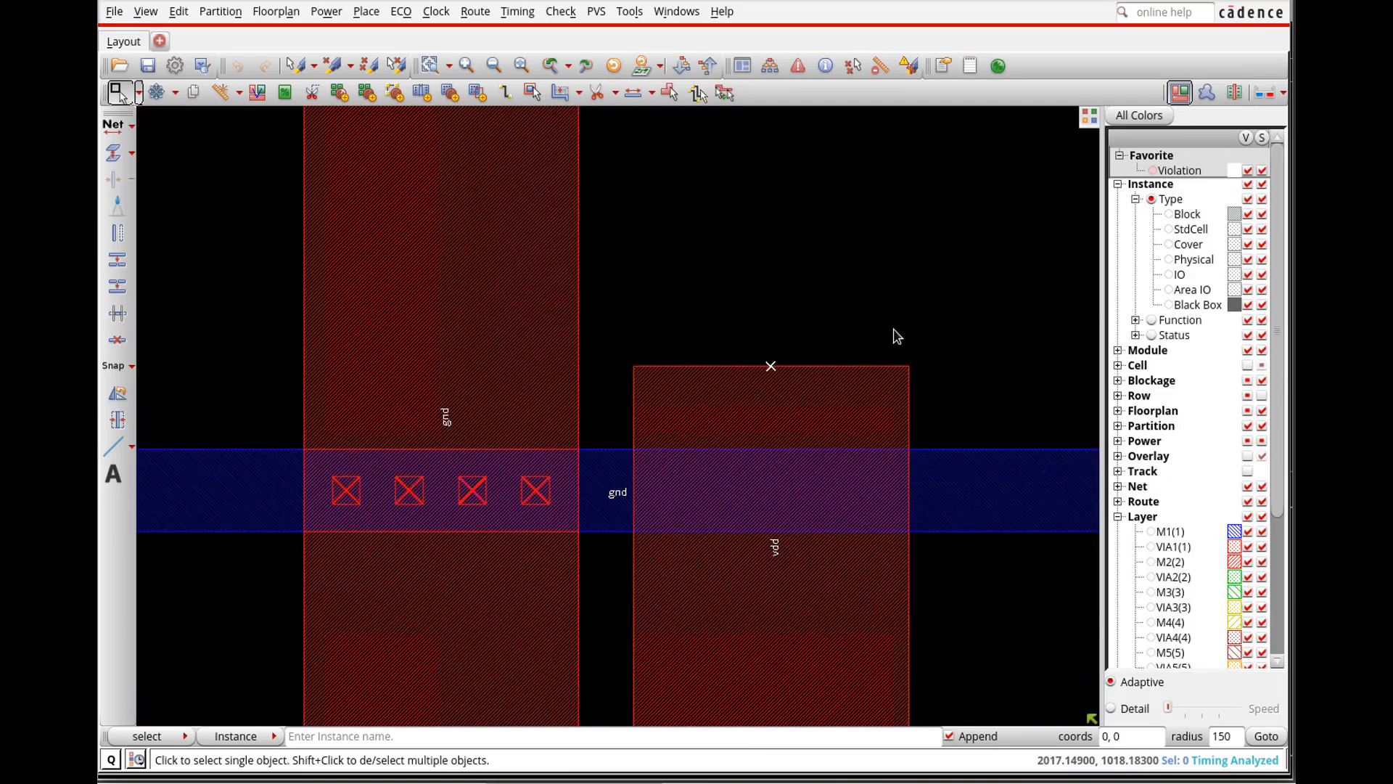
{"action": "scroll", "coordinate": [894, 335], "scroll_direction": "down", "scroll_amount": 2}
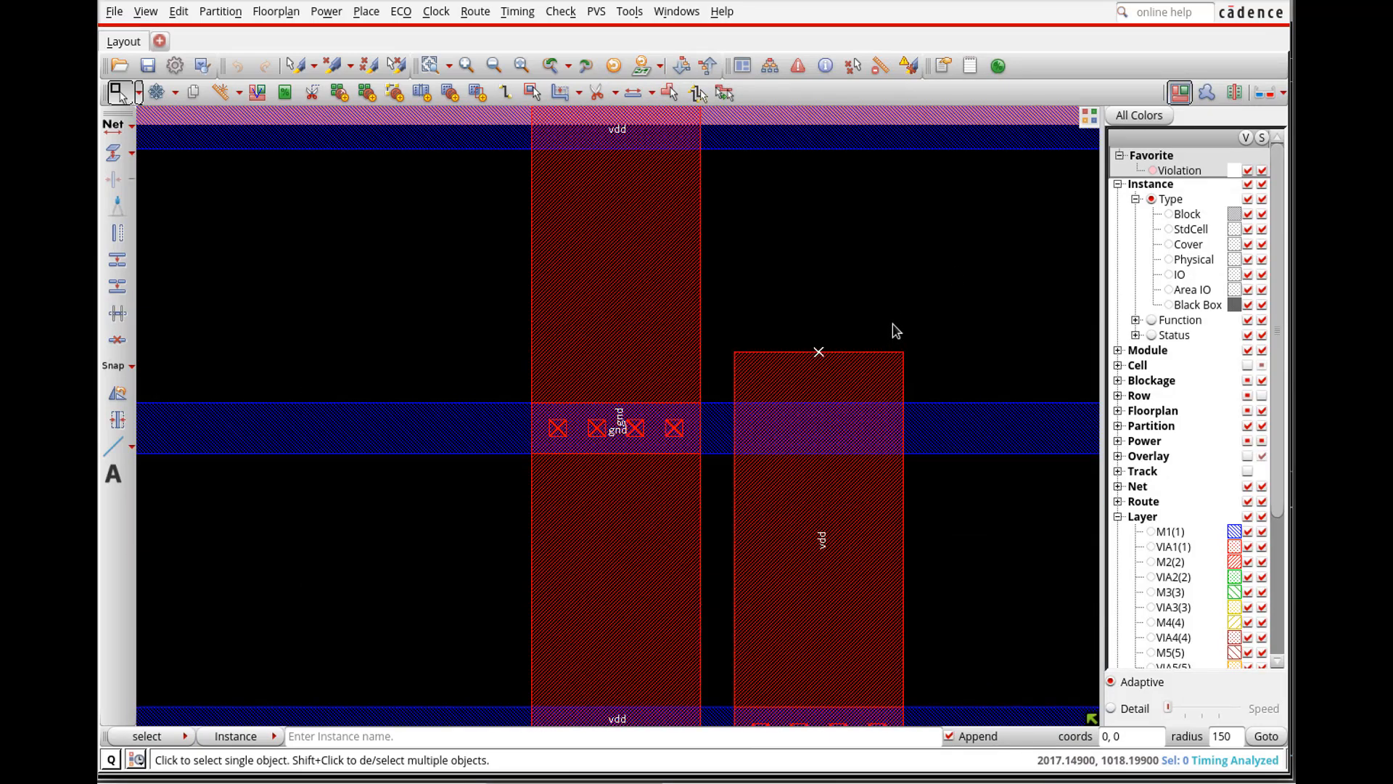
{"action": "left_click", "coordinate": [799, 67]}
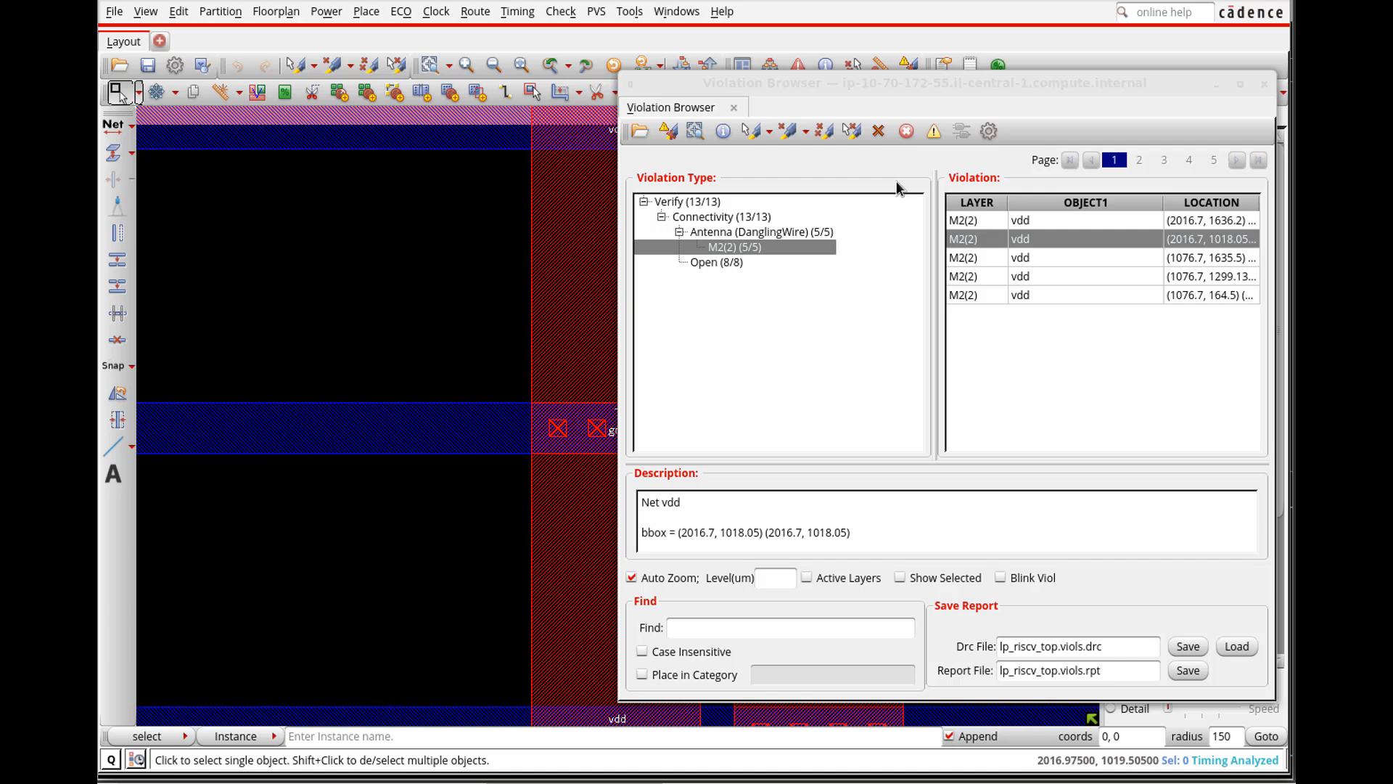
Step: Locate the first Open violation on net vddio and inspect the marked pads along the chip's east edge
{"action": "left_click", "coordinate": [720, 262]}
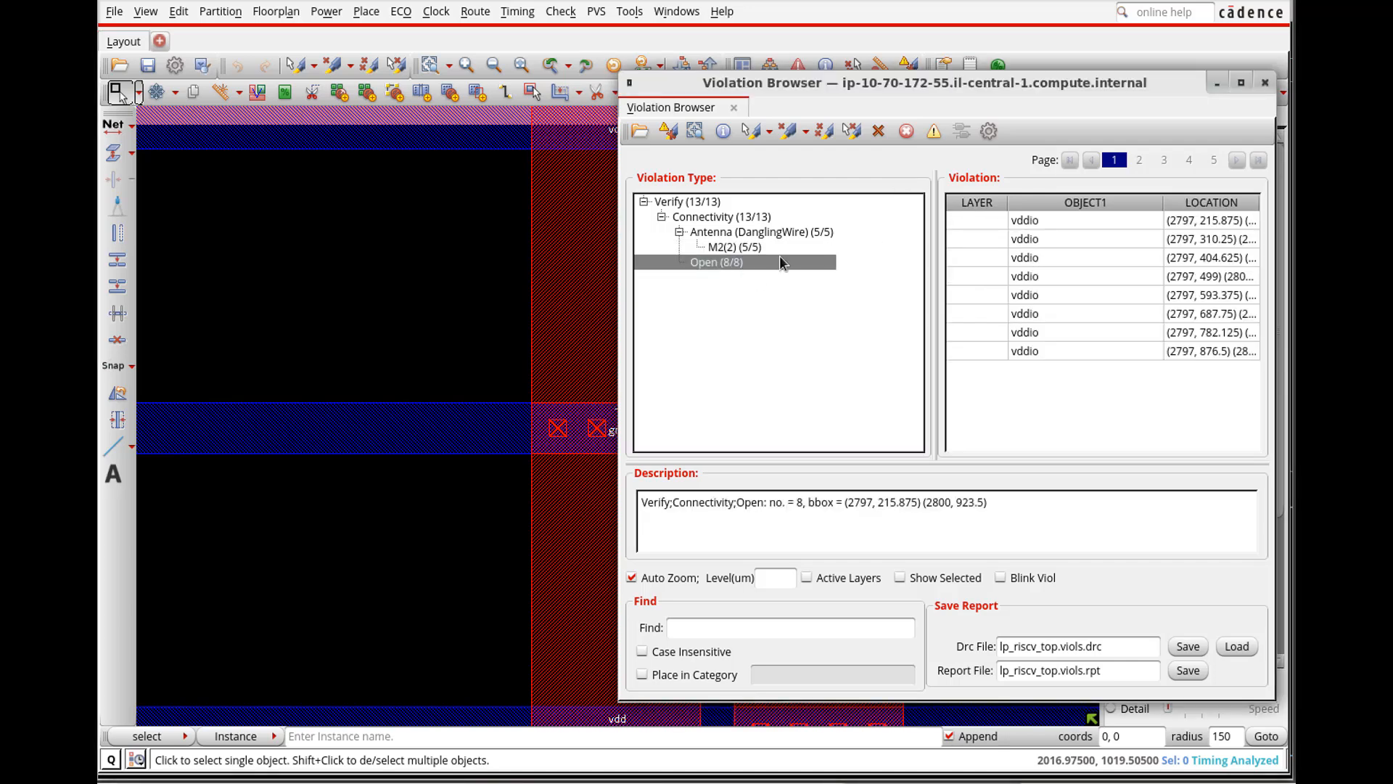
{"action": "left_click", "coordinate": [1032, 222]}
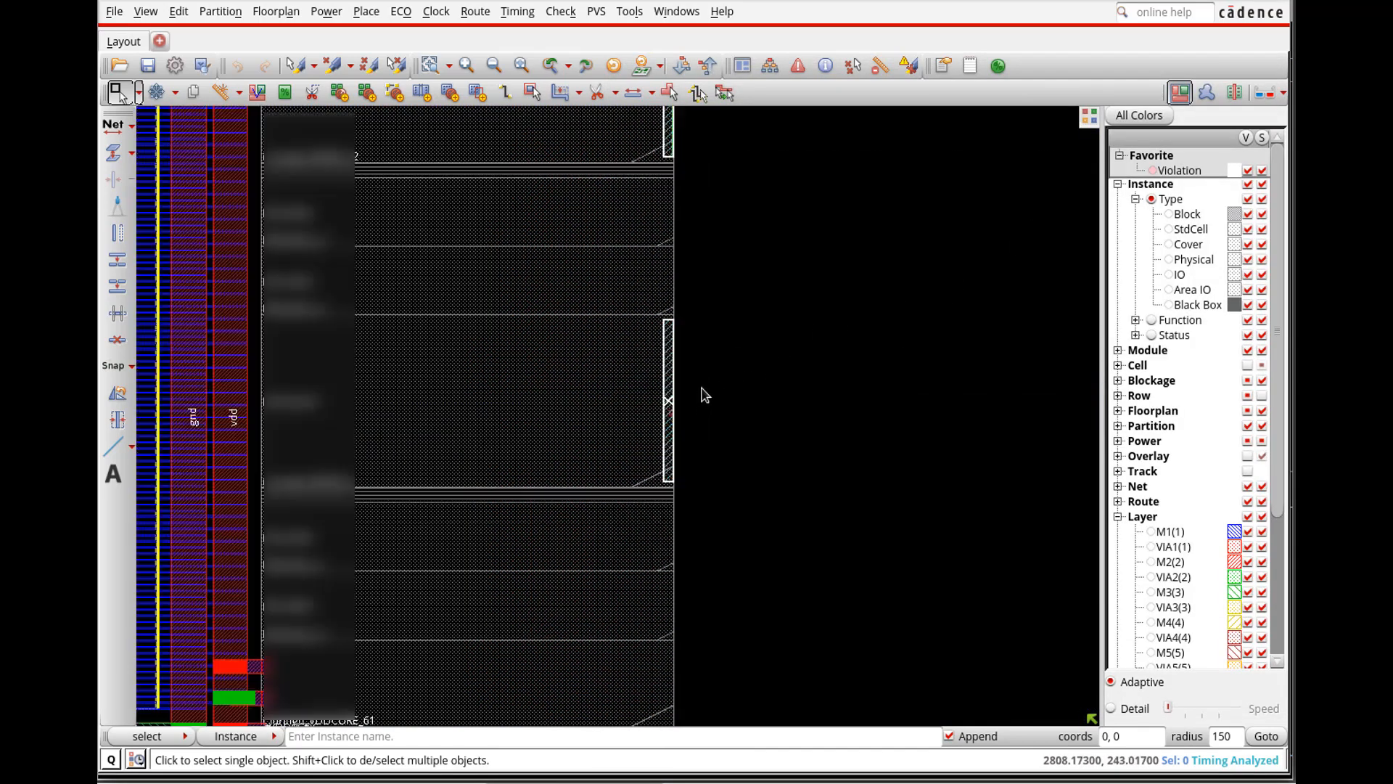
{"action": "scroll", "coordinate": [714, 395], "scroll_direction": "down", "scroll_amount": 5}
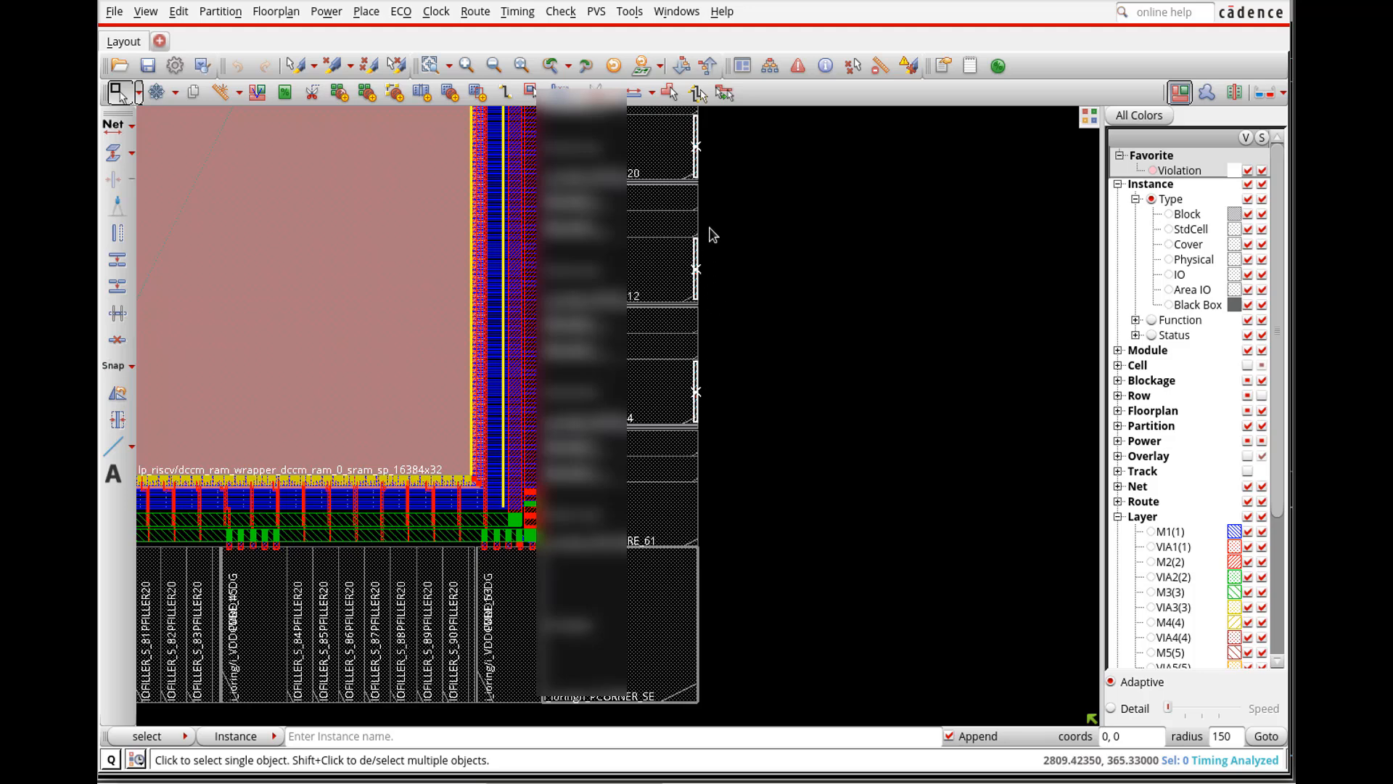
Step: Examine the vdd M2 dangling-wire violation at (1076.7, 164.5) near iccm_ram_0 and return to the whole-chip view
{"action": "key", "text": "w"}
{"action": "key", "text": "z"}
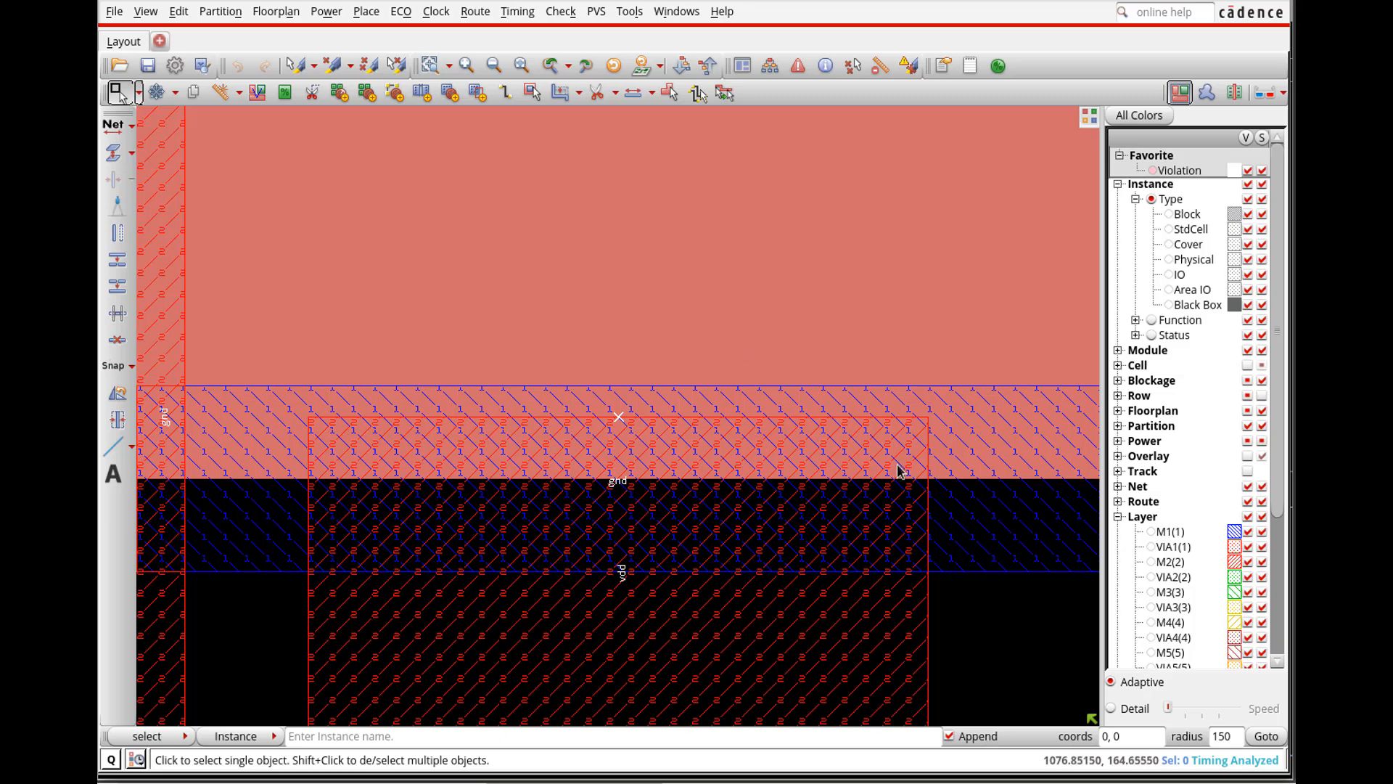
{"action": "key", "text": "shift+z"}
{"action": "key", "text": "shift+z"}
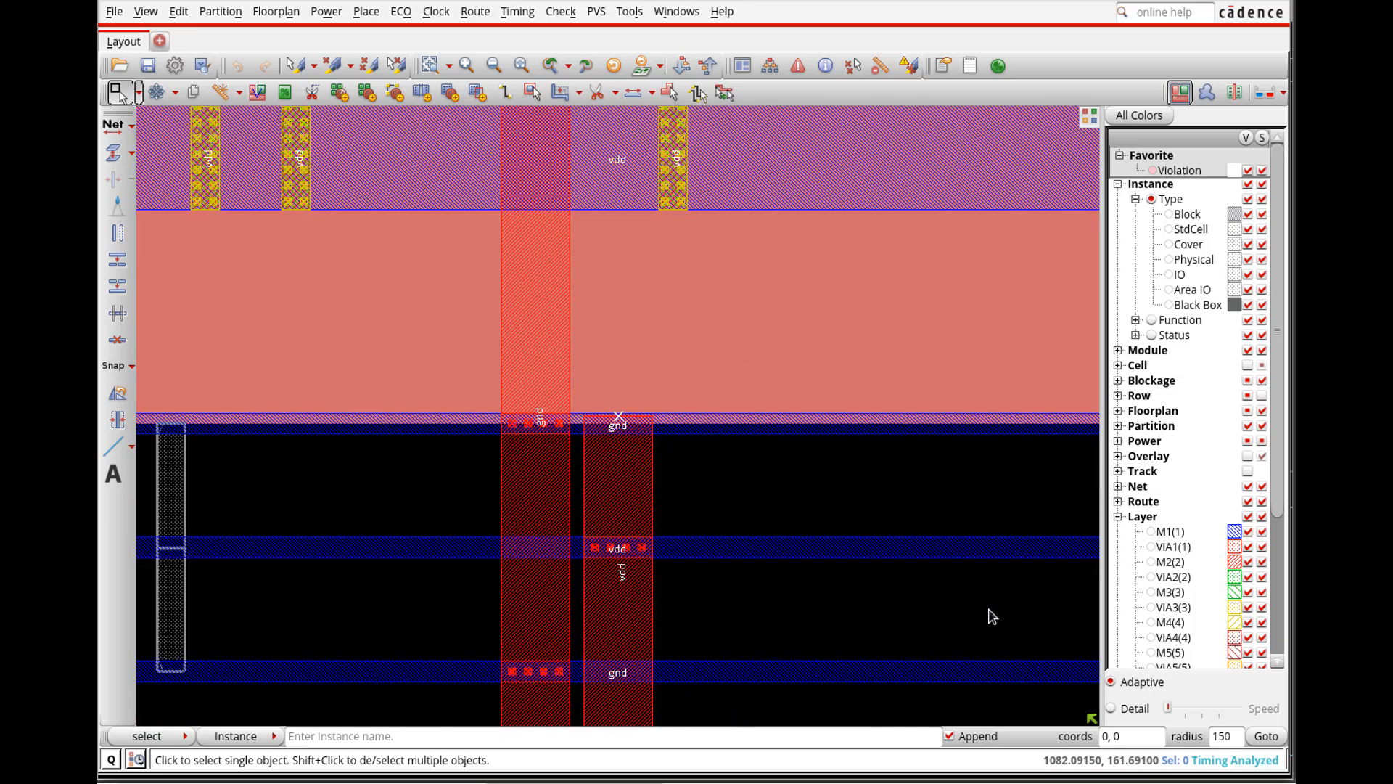
{"action": "key", "text": "f"}
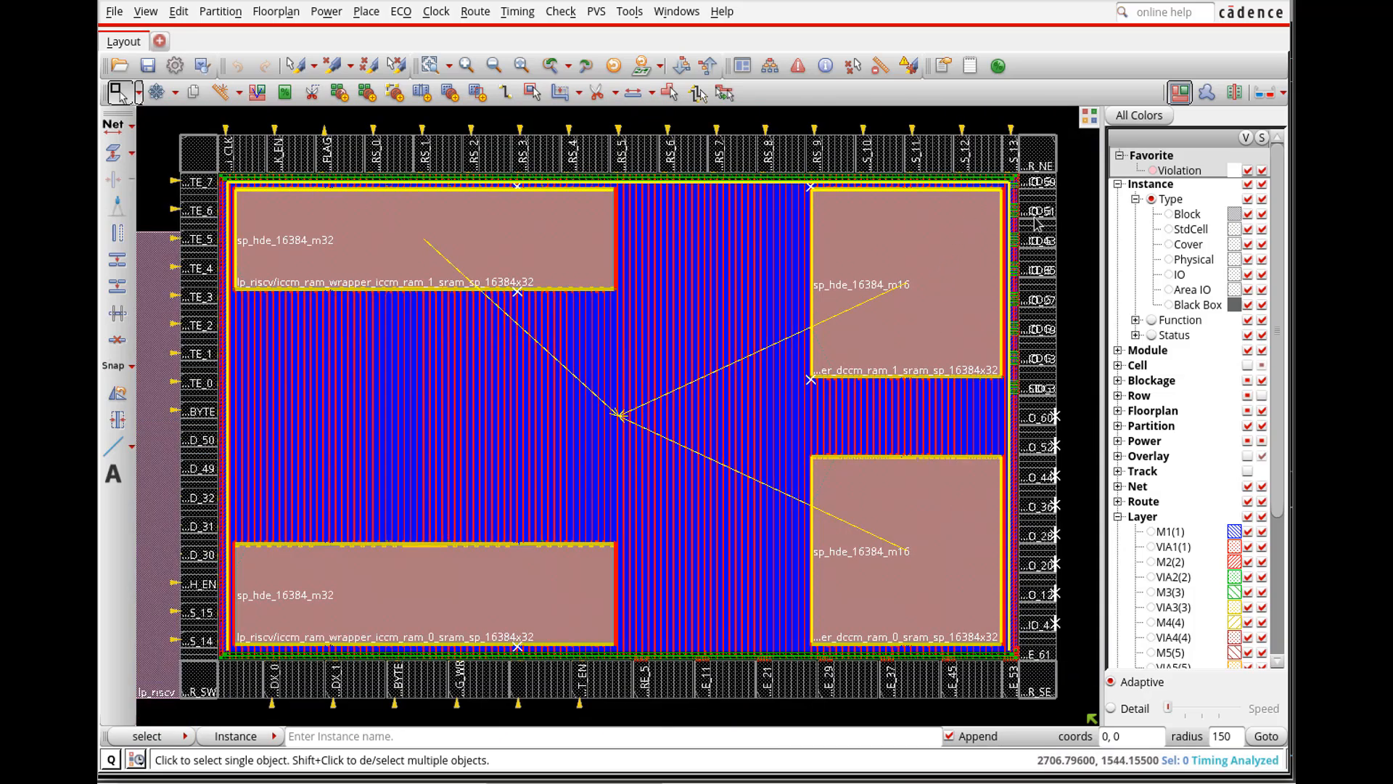
Step: Clear the violation markers with delete_drc_markers in the Innovus console, then check the Violation Browser and fit the whole chip
{"action": "right_click_drag", "start_coordinate": [1038, 386], "coordinate": [1086, 464]}
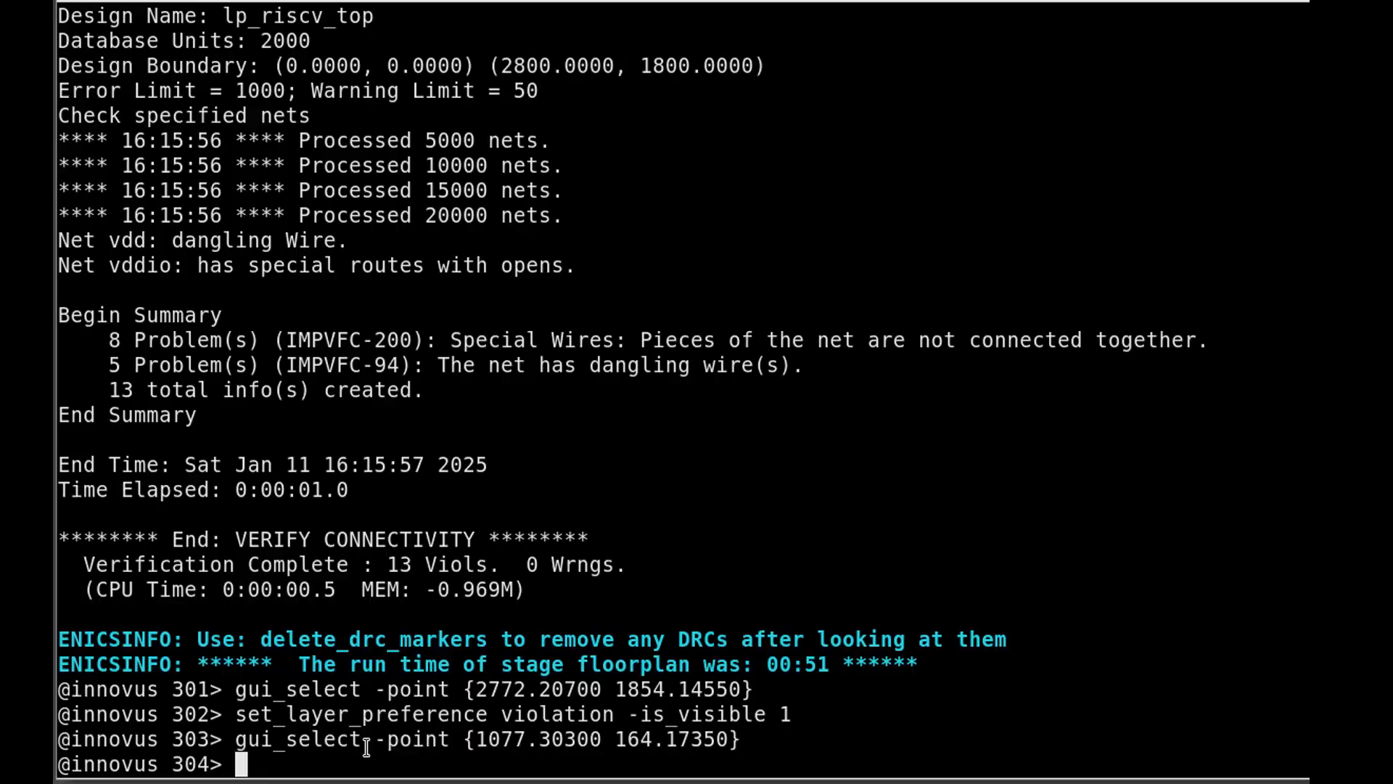
{"action": "type", "text": "delete"}
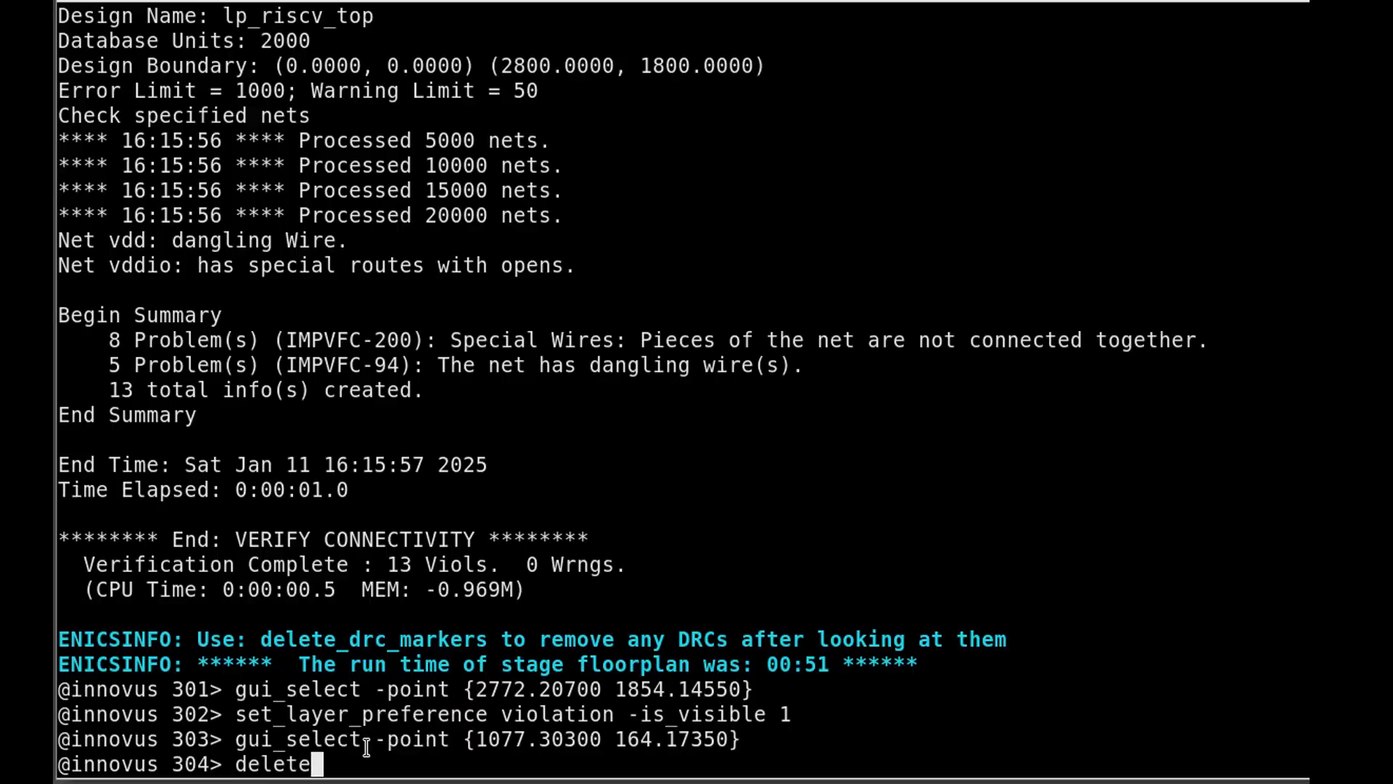
{"action": "type", "text": "_drc_markers"}
{"action": "key", "text": "Return"}
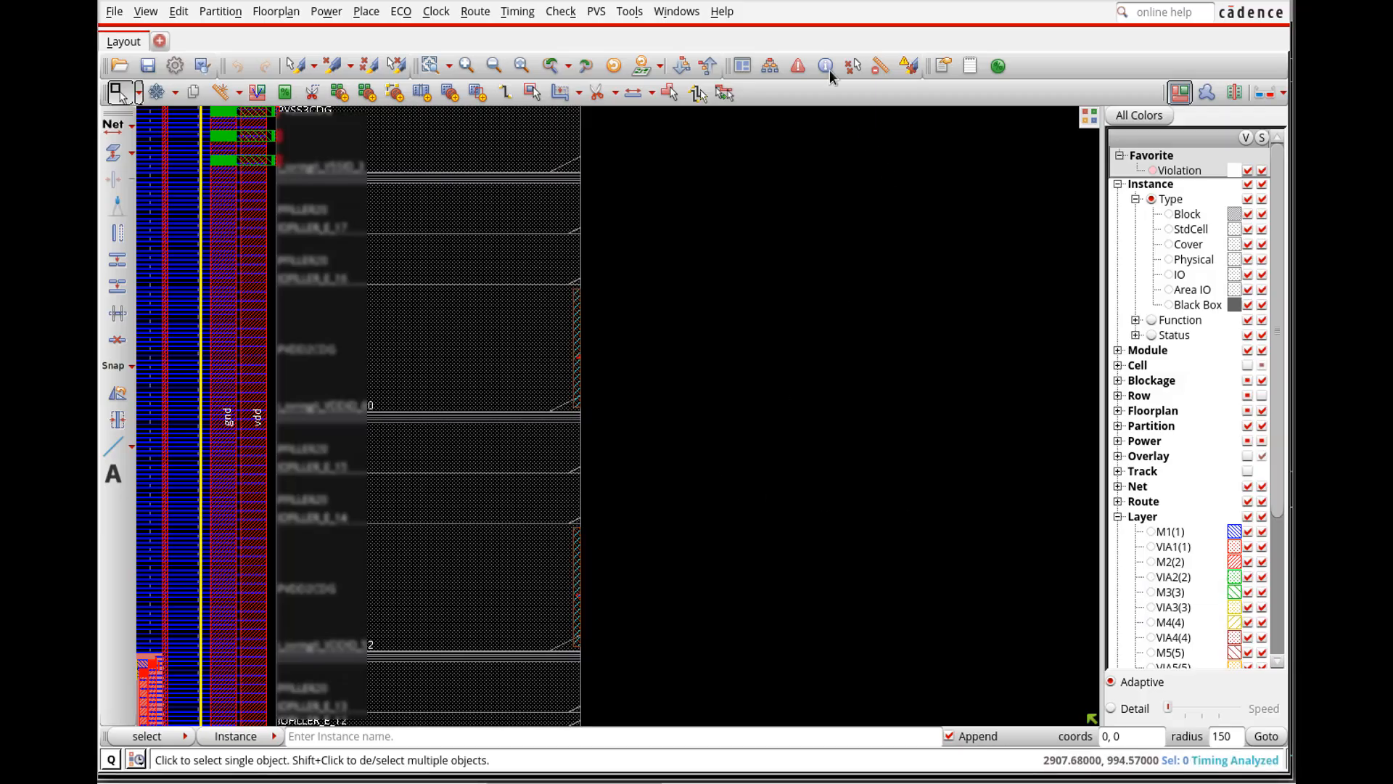
{"action": "left_click", "coordinate": [798, 66]}
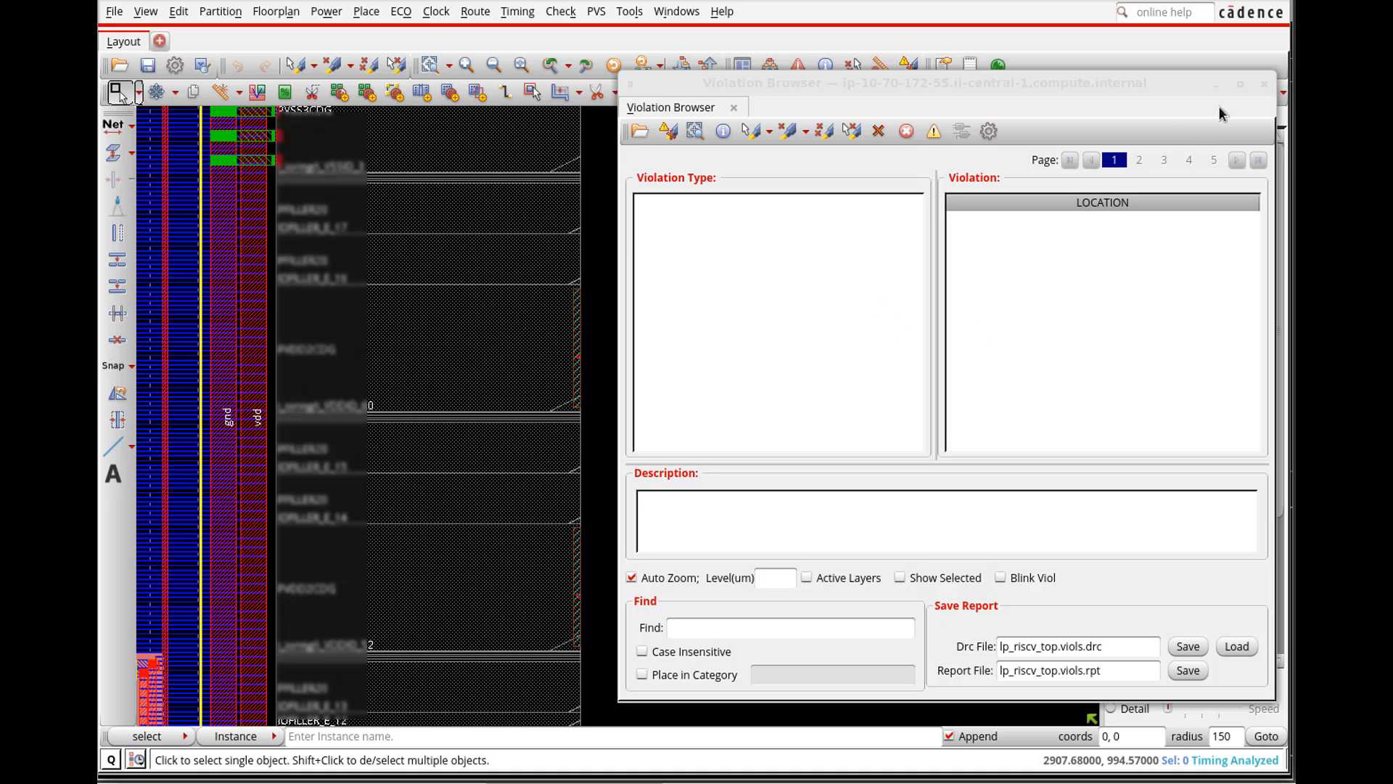
{"action": "left_click", "coordinate": [1266, 85]}
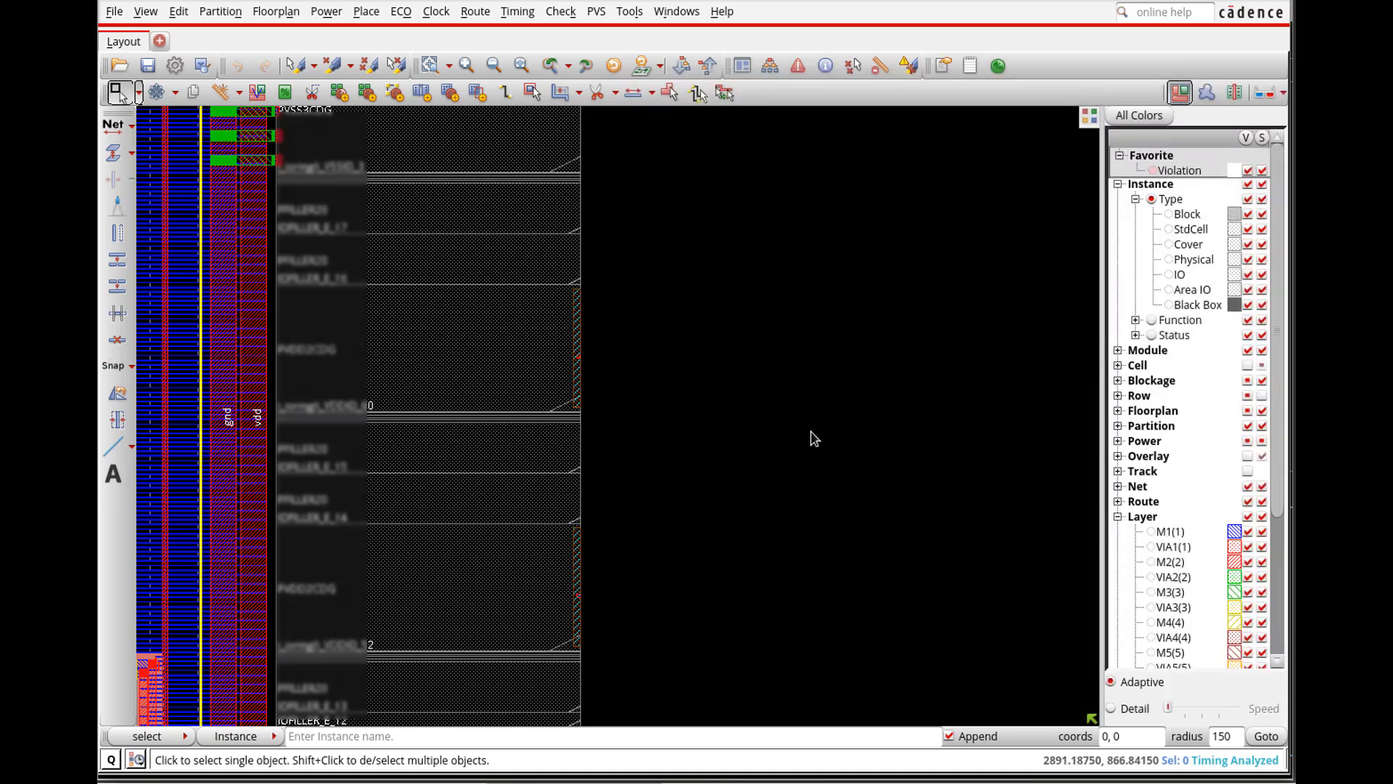
{"action": "key", "text": "f"}
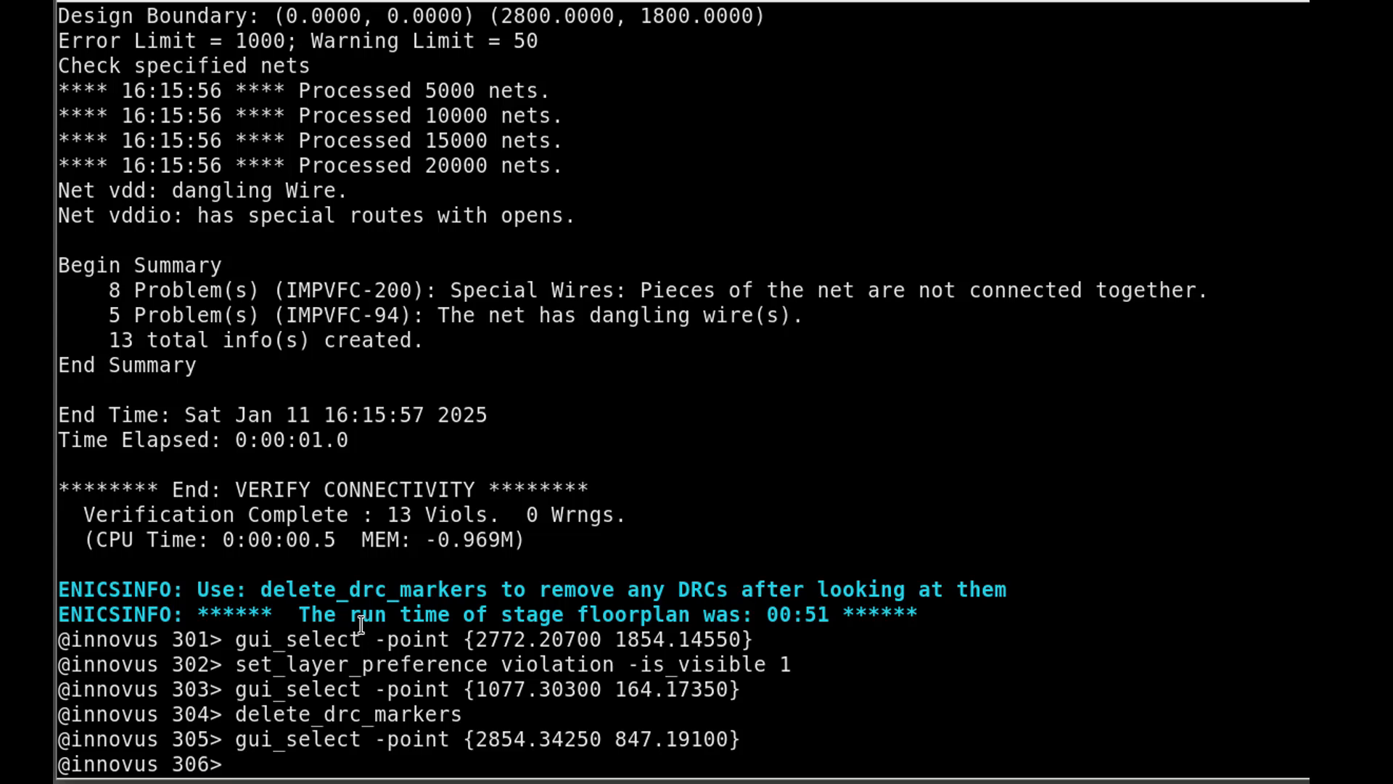
Step: Run check_connectivity -type special -ignore_unrouted_nets in the Innovus console
{"action": "type", "text": "check_c"}
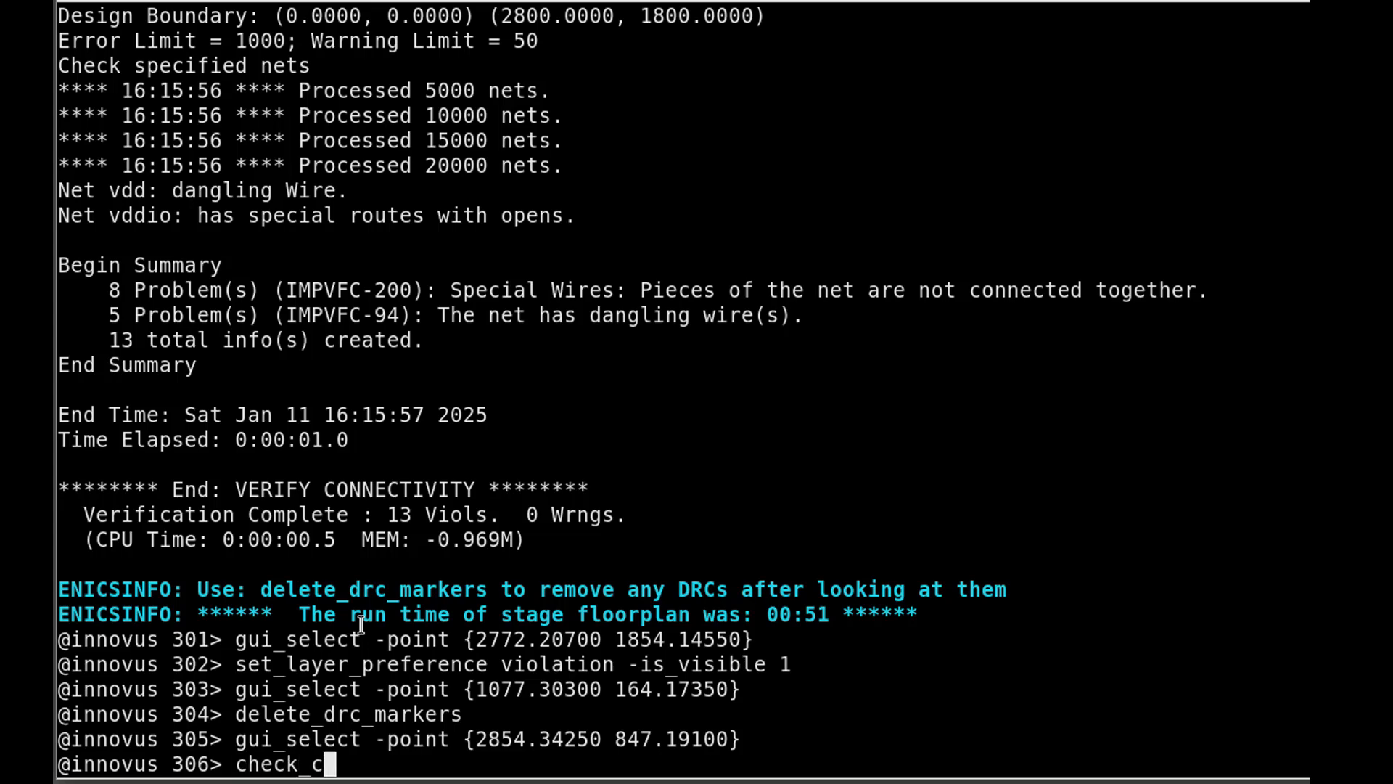
{"action": "type", "text": "onnectivity -"}
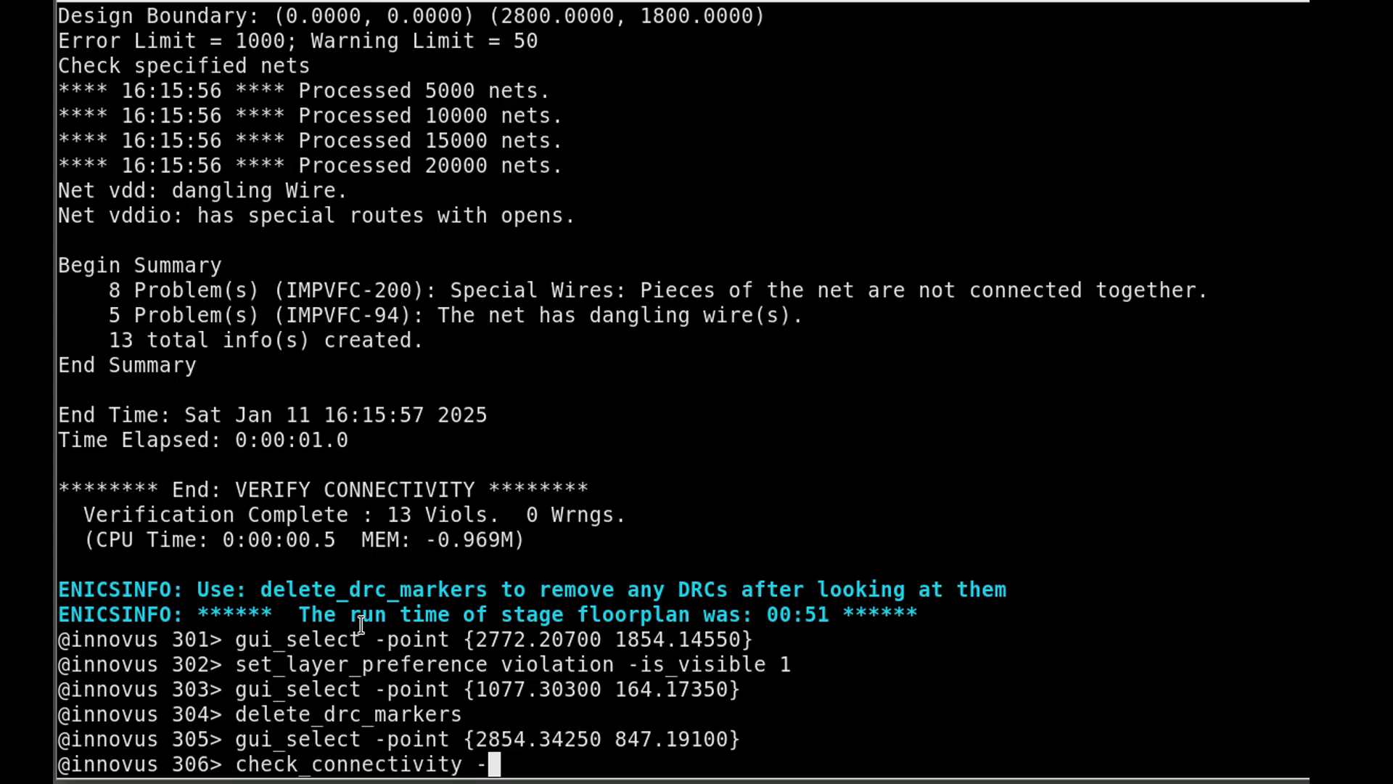
{"action": "type", "text": "type special "}
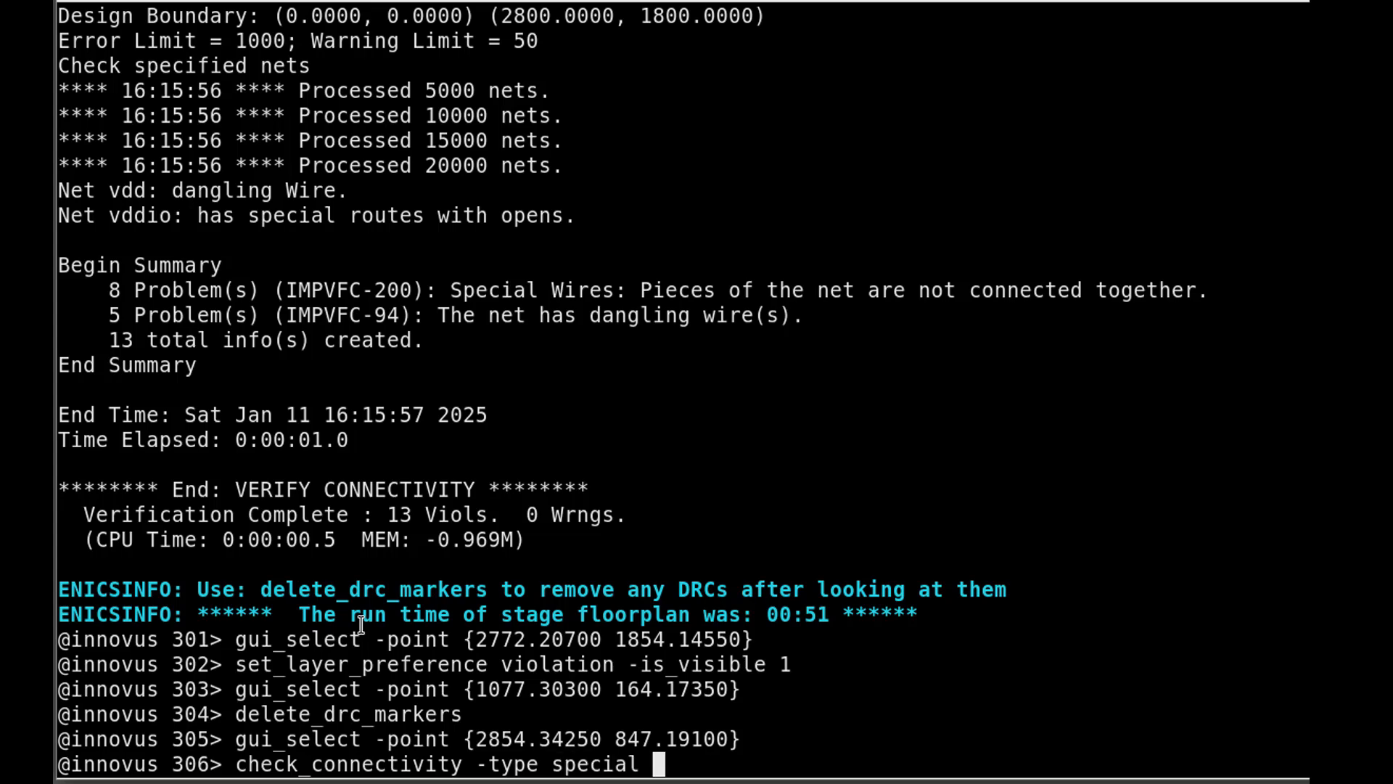
{"action": "type", "text": "-"}
{"action": "key", "text": "Tab"}
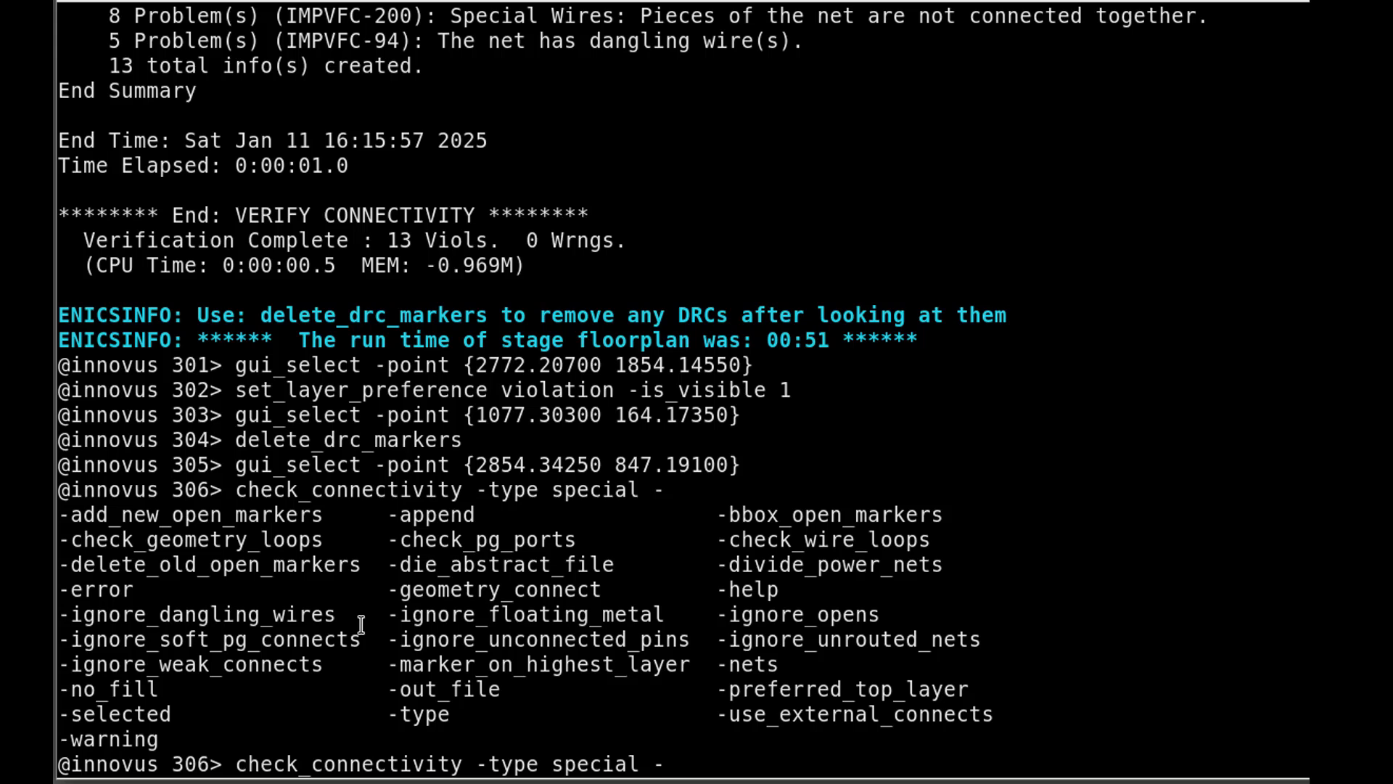
{"action": "type", "text": "ig"}
{"action": "key", "text": "Tab"}
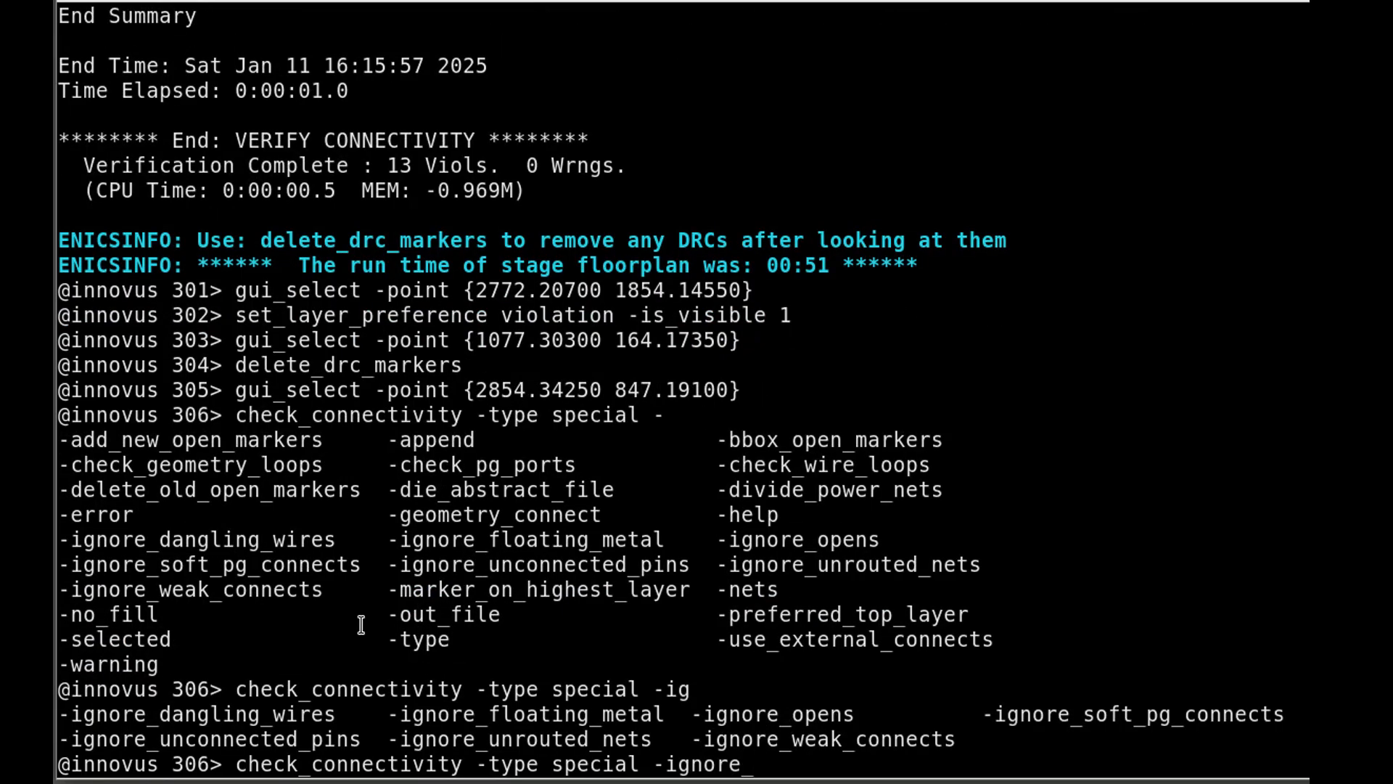
{"action": "type", "text": "un"}
{"action": "key", "text": "Tab"}
{"action": "type", "text": "r"}
{"action": "key", "text": "Tab"}
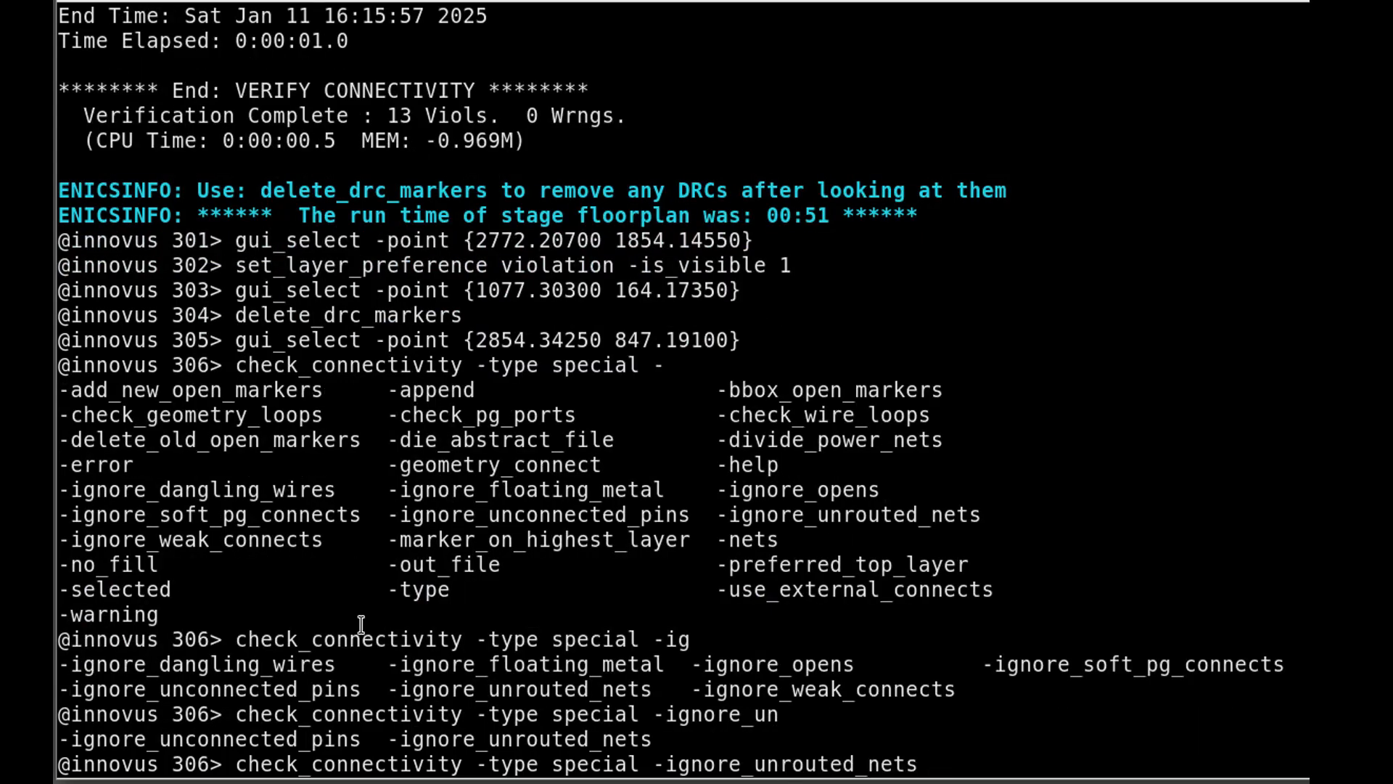
{"action": "key", "text": "Return"}
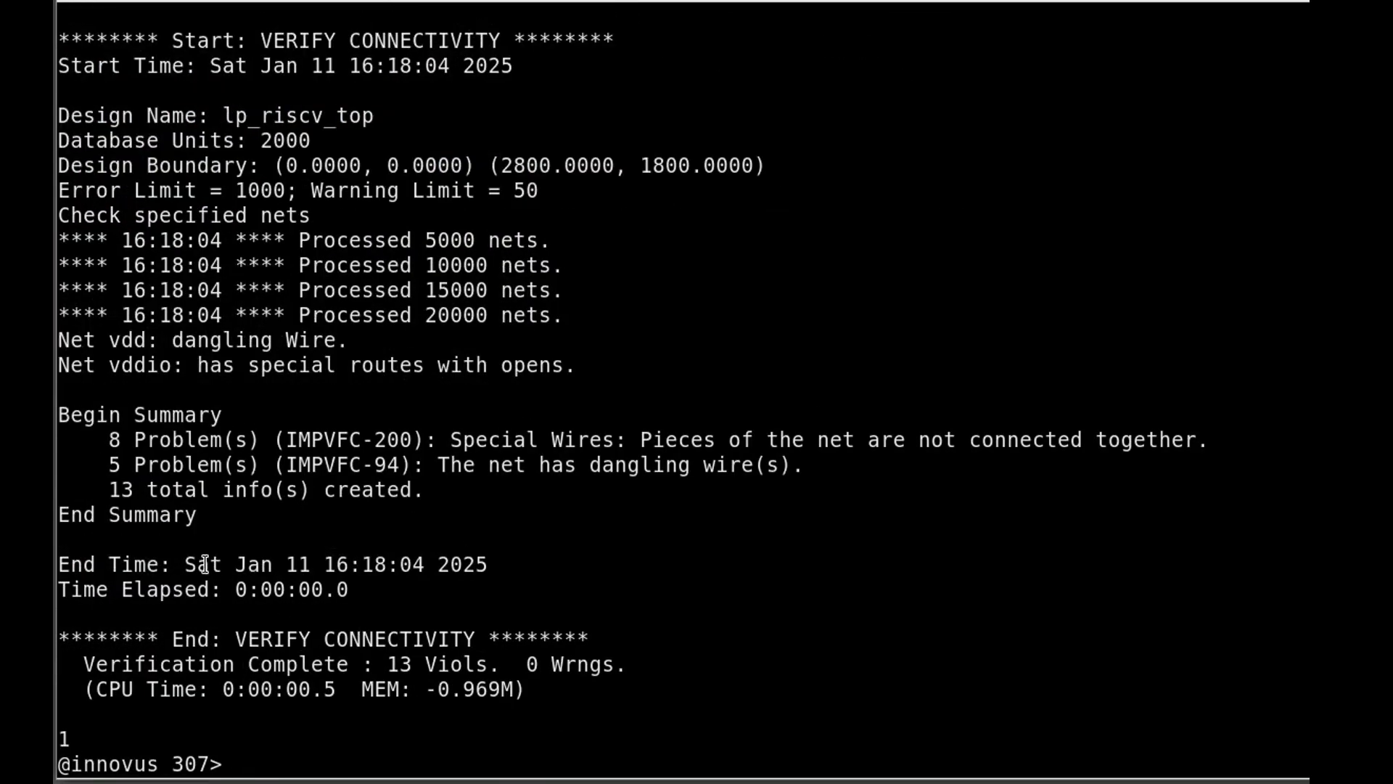
Step: Inspect the vdd dangling-wire marker at the lower edge of iccm_ram_1 in the layout and return to the console
{"action": "key", "text": "alt+Tab"}
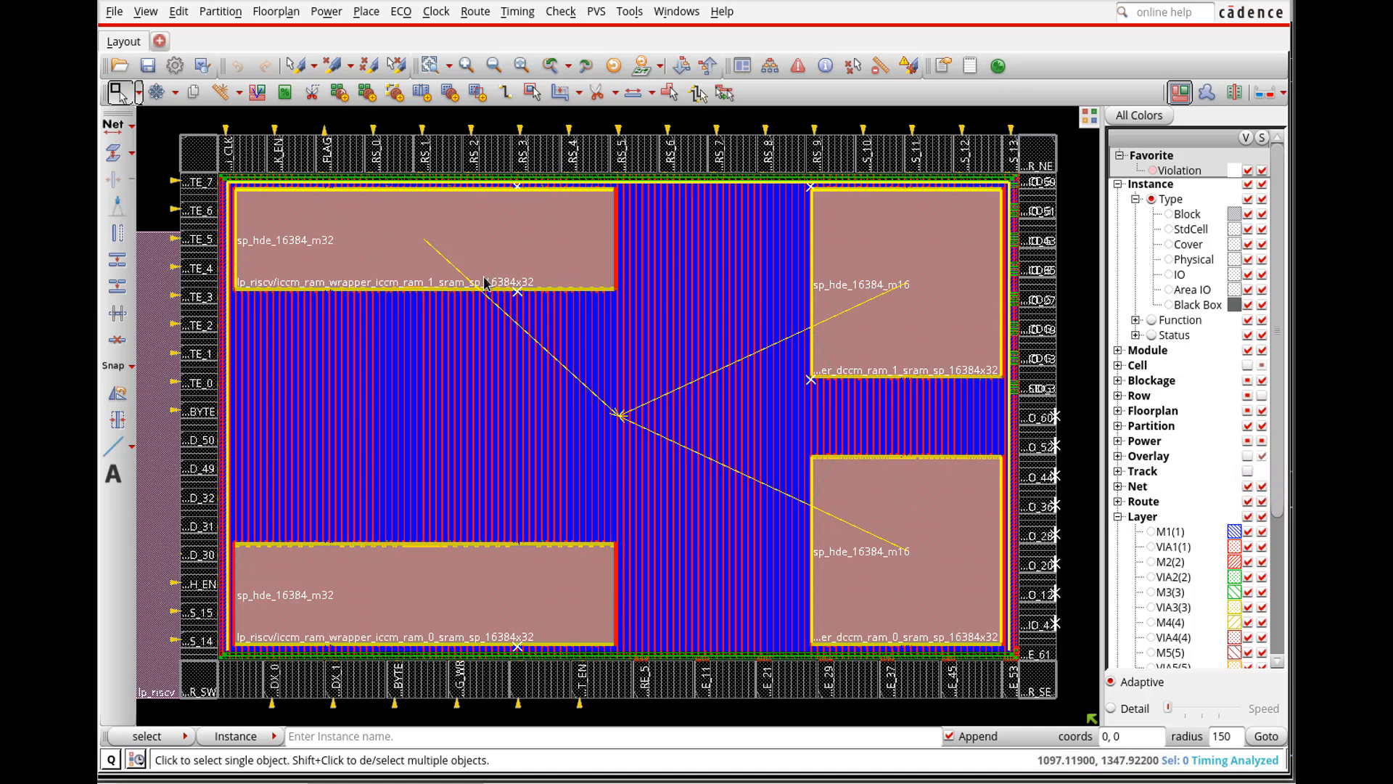
{"action": "right_click_drag", "start_coordinate": [515, 283], "coordinate": [541, 314]}
{"action": "right_click_drag", "start_coordinate": [440, 373], "coordinate": [555, 434]}
{"action": "key", "text": "alt+Tab"}
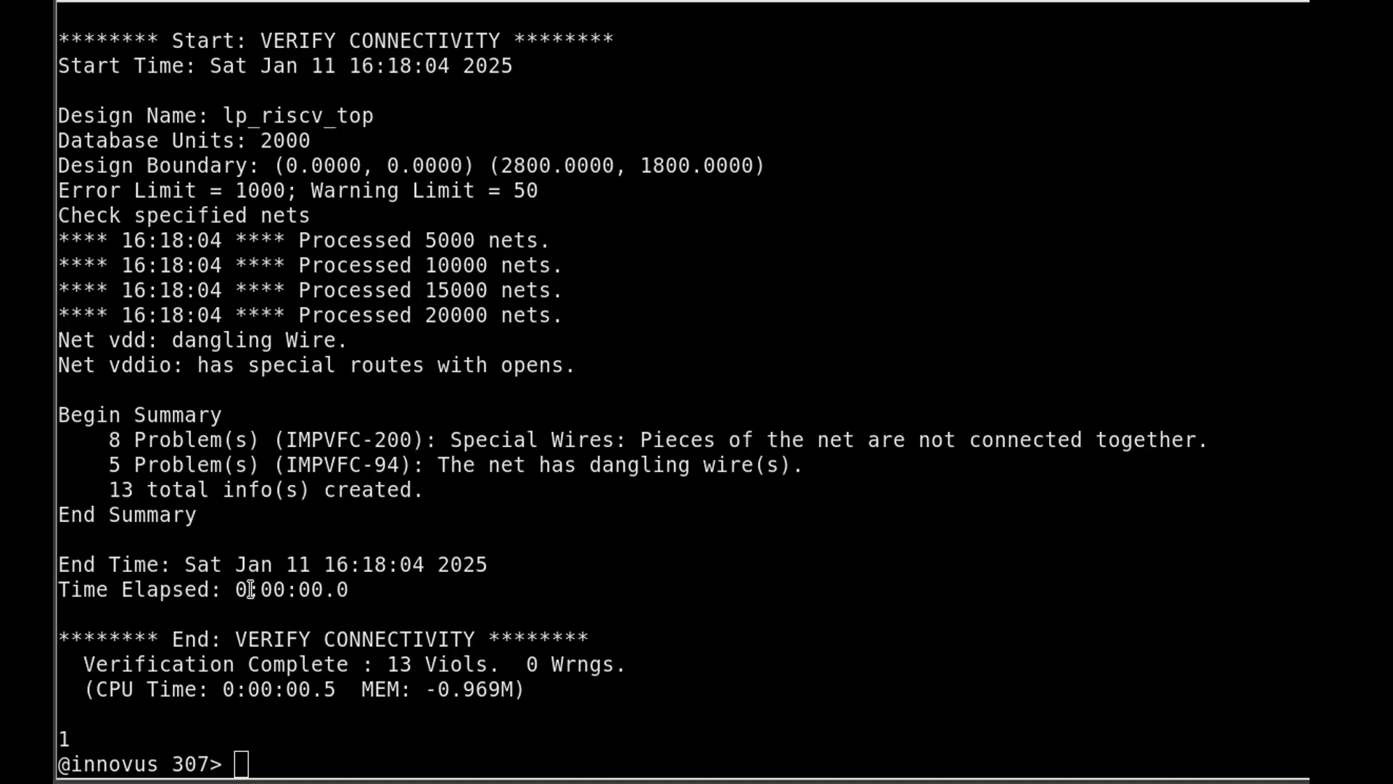
Step: Run trim_dangling_wires in the Innovus console and inspect the end of the vdd stripe below iccm_ram_1
{"action": "left_click", "coordinate": [276, 756]}
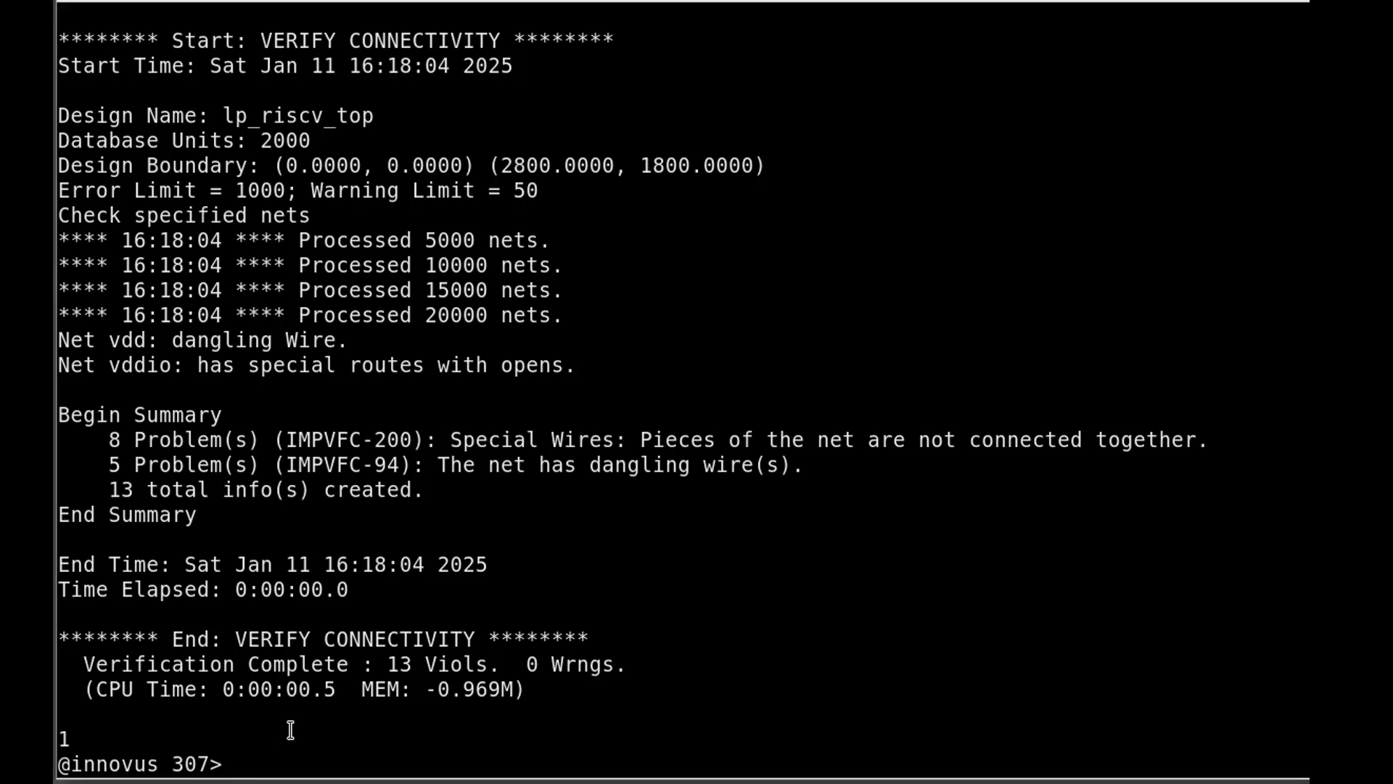
{"action": "type", "text": "trim"}
{"action": "key", "text": "Tab"}
{"action": "type", "text": "d"}
{"action": "key", "text": "Tab"}
{"action": "type", "text": "a"}
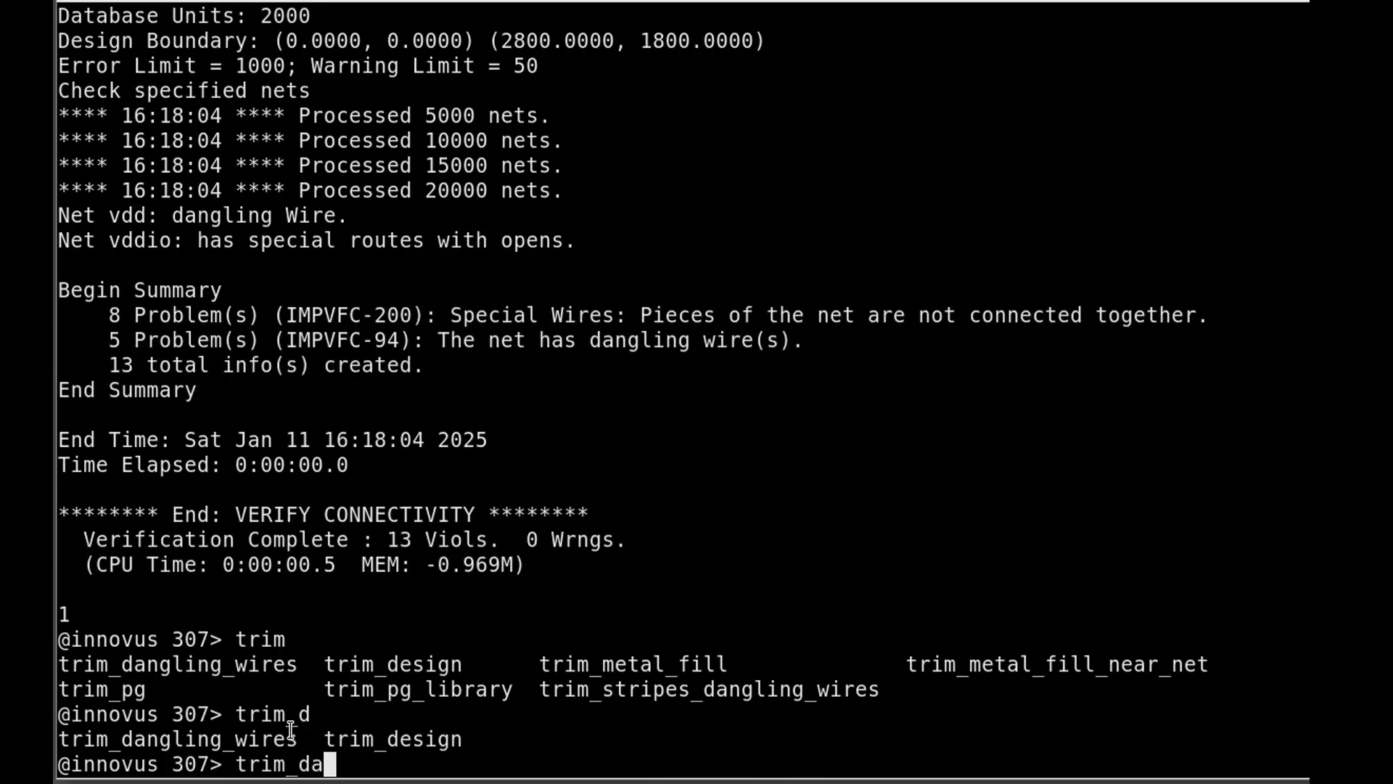
{"action": "key", "text": "Tab"}
{"action": "key", "text": "Return"}
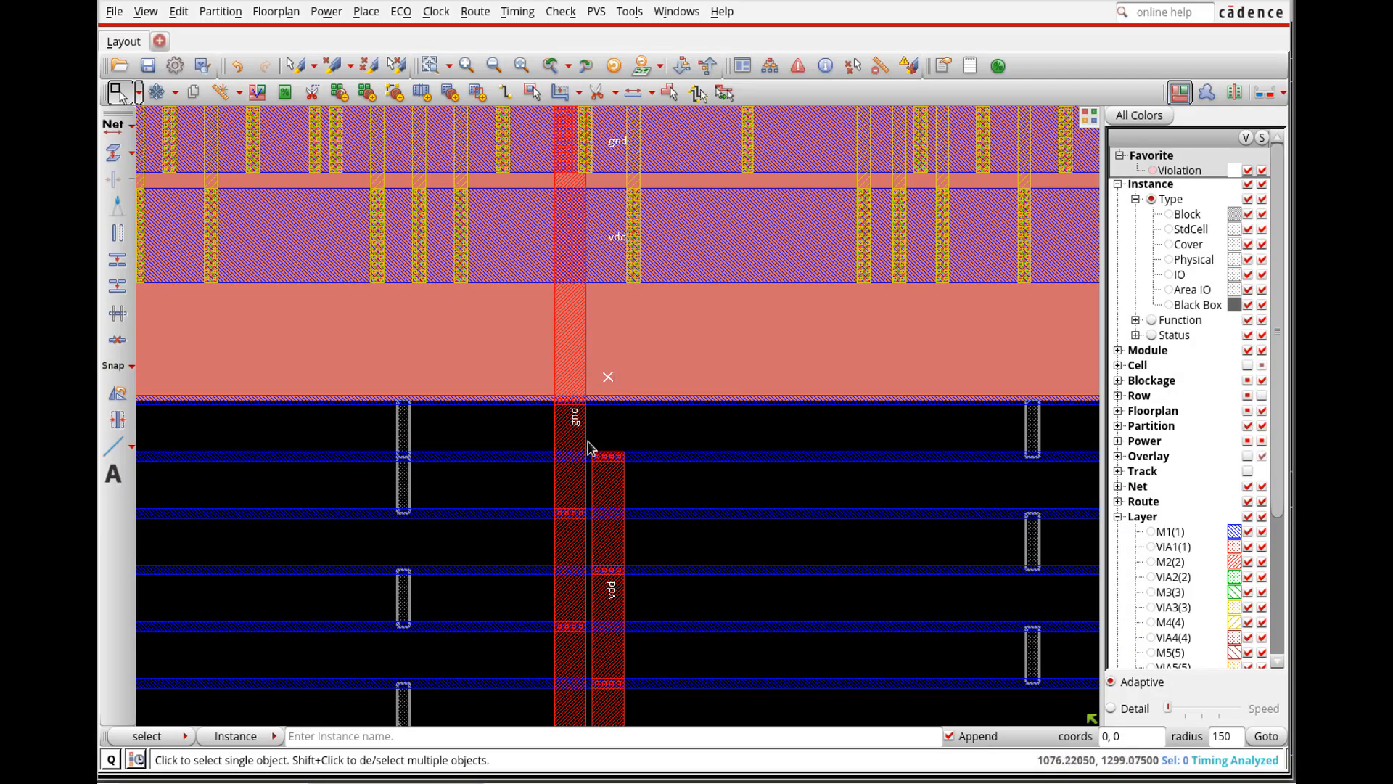
{"action": "left_click_drag", "start_coordinate": [528, 333], "coordinate": [730, 523]}
{"action": "right_click_drag", "start_coordinate": [730, 522], "coordinate": [730, 523]}
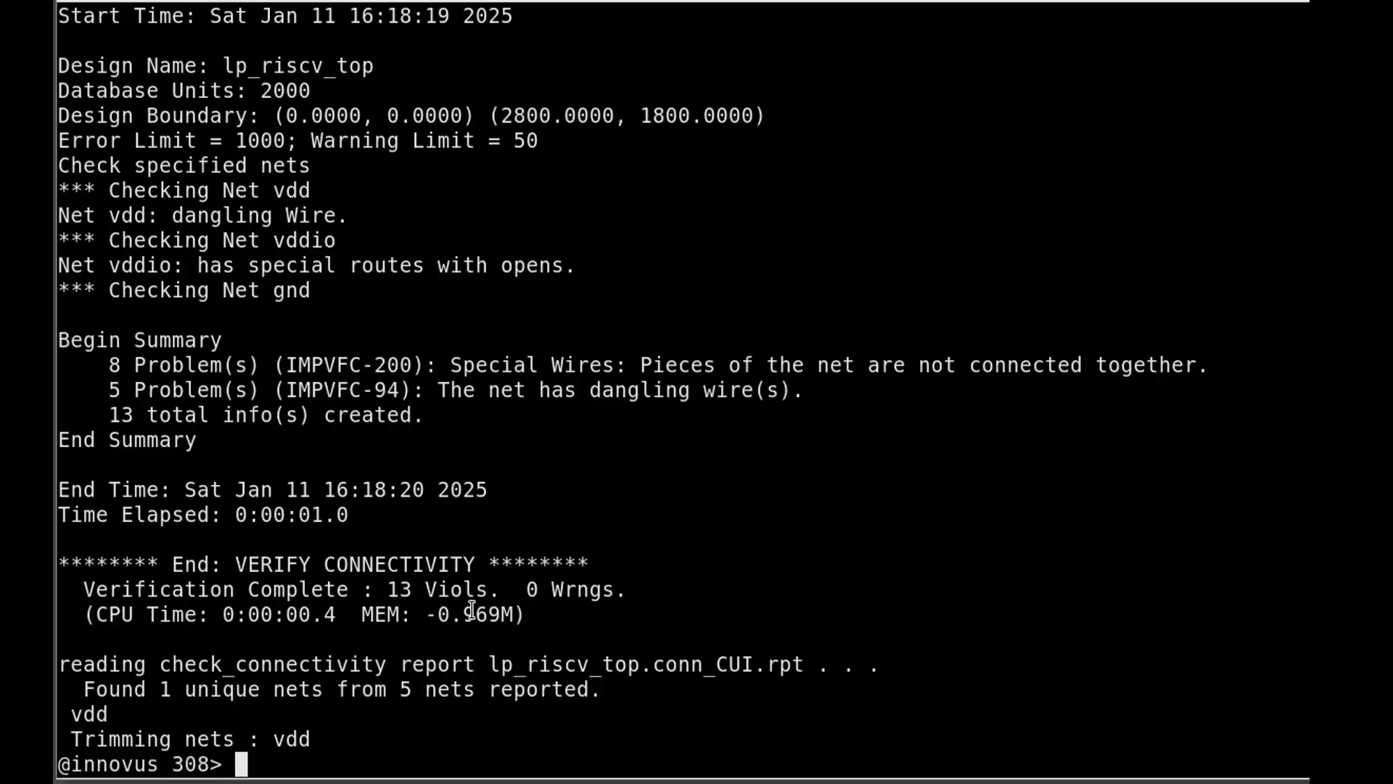
Step: Rerun check_connectivity -type special -ignore_unrouted_nets in the console and open the Violation Browser
{"action": "key", "text": "Up"}
{"action": "key", "text": "Up"}
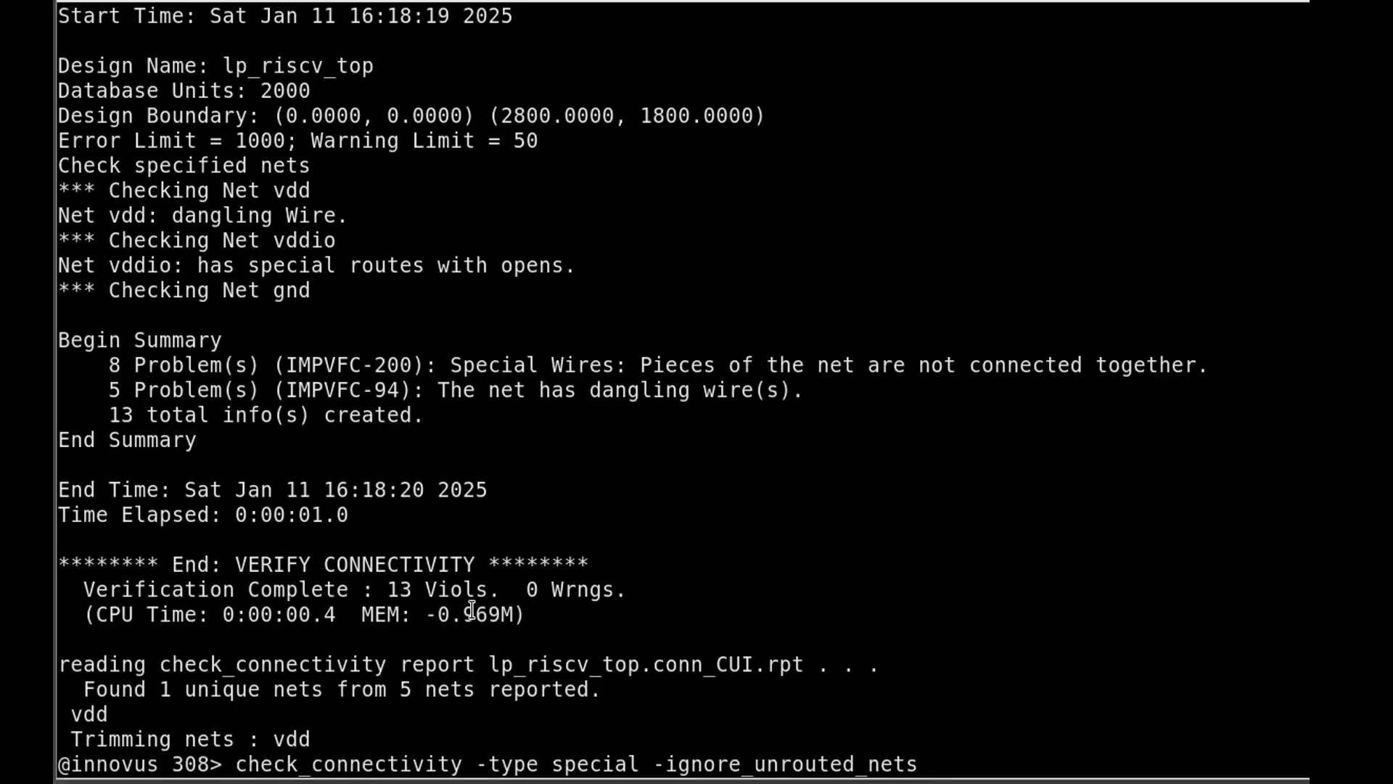
{"action": "key", "text": "Return"}
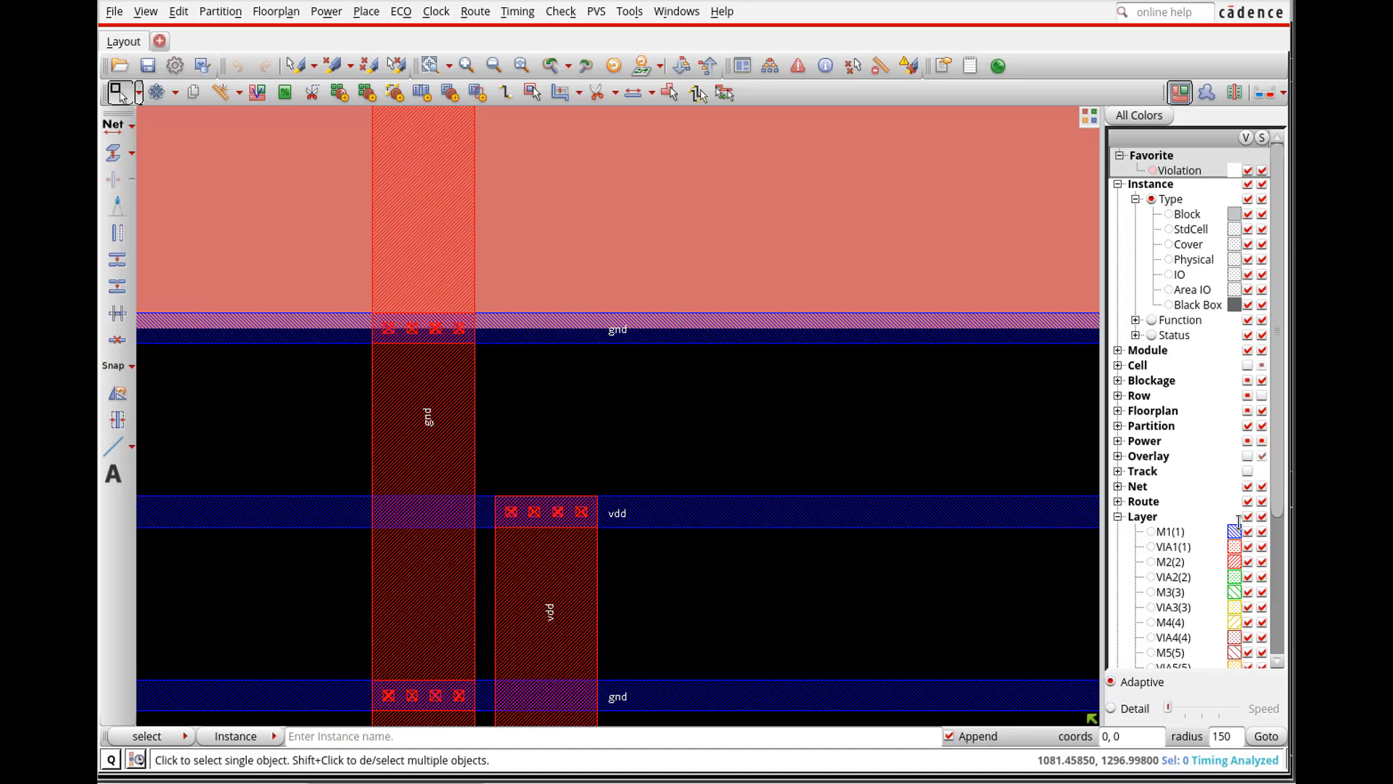
{"action": "left_click", "coordinate": [797, 65]}
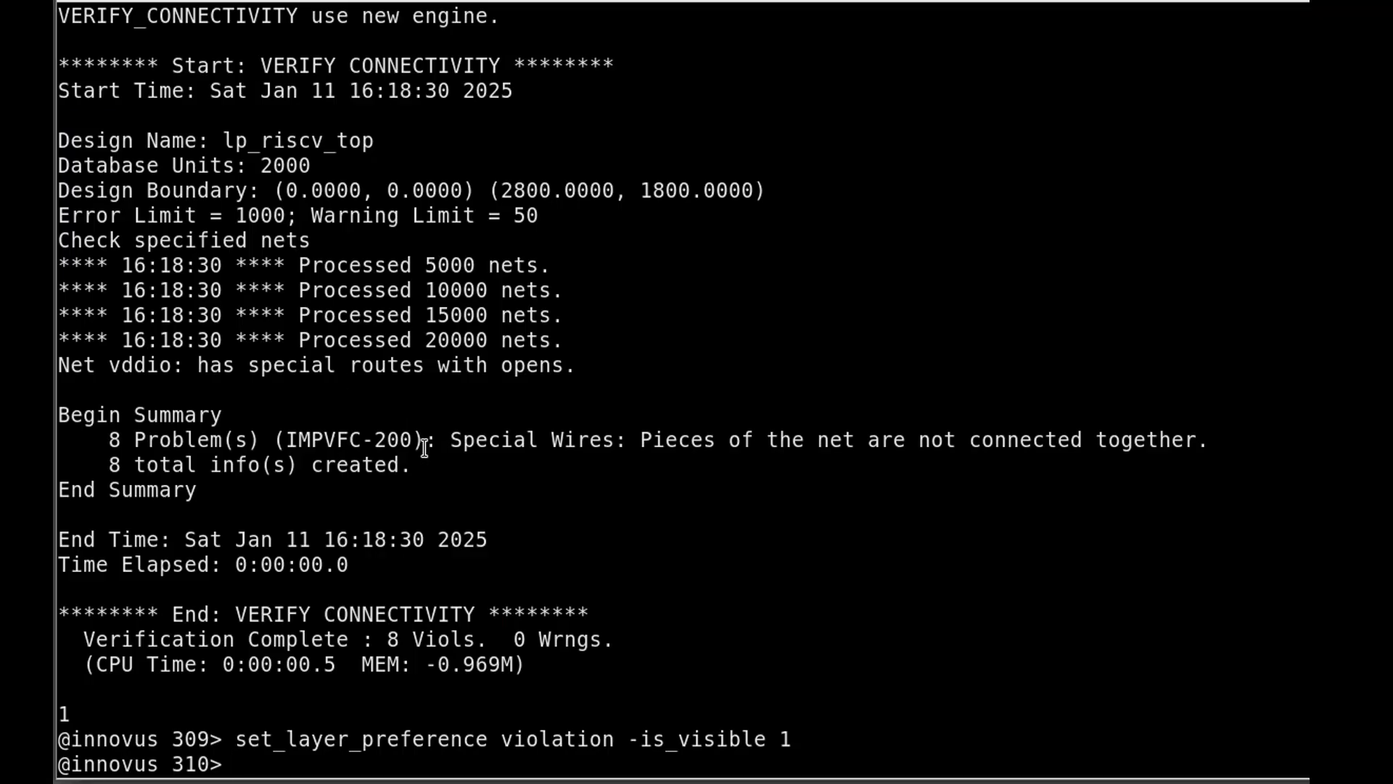
Step: Run delete_drc_markers in the Innovus console again and fit the layout to the whole chip
{"action": "type", "text": "delete"}
{"action": "key", "text": "Tab"}
{"action": "type", "text": "dr"}
{"action": "key", "text": "Tab"}
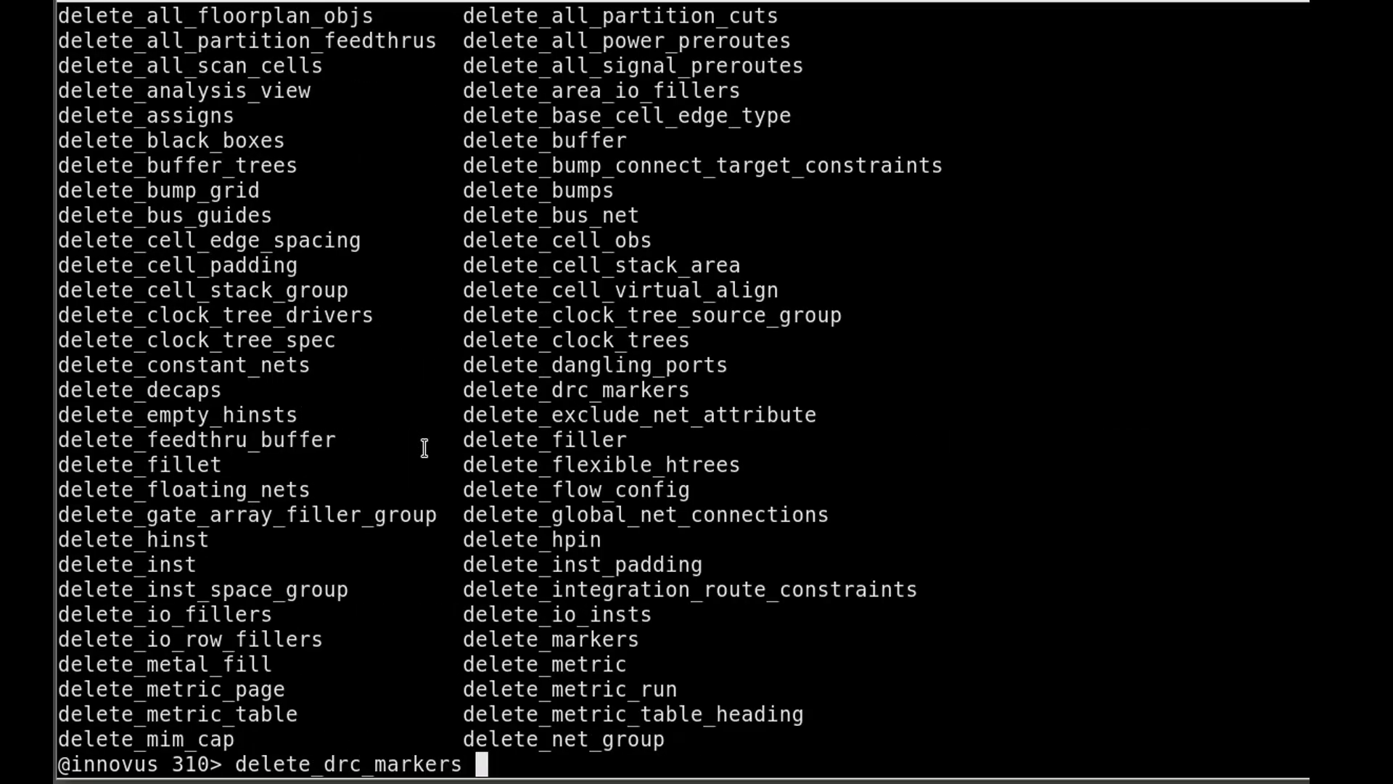
{"action": "key", "text": "Return"}
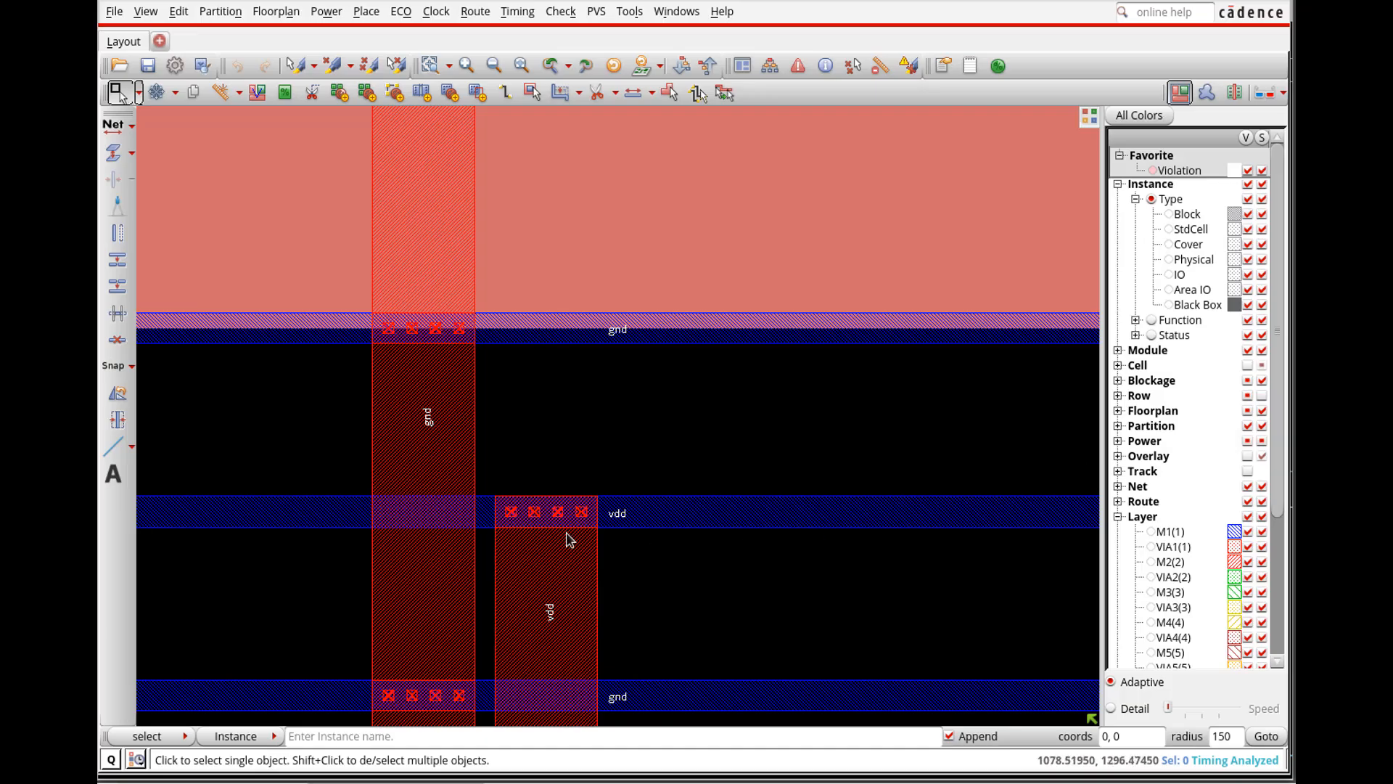
{"action": "key", "text": "f"}
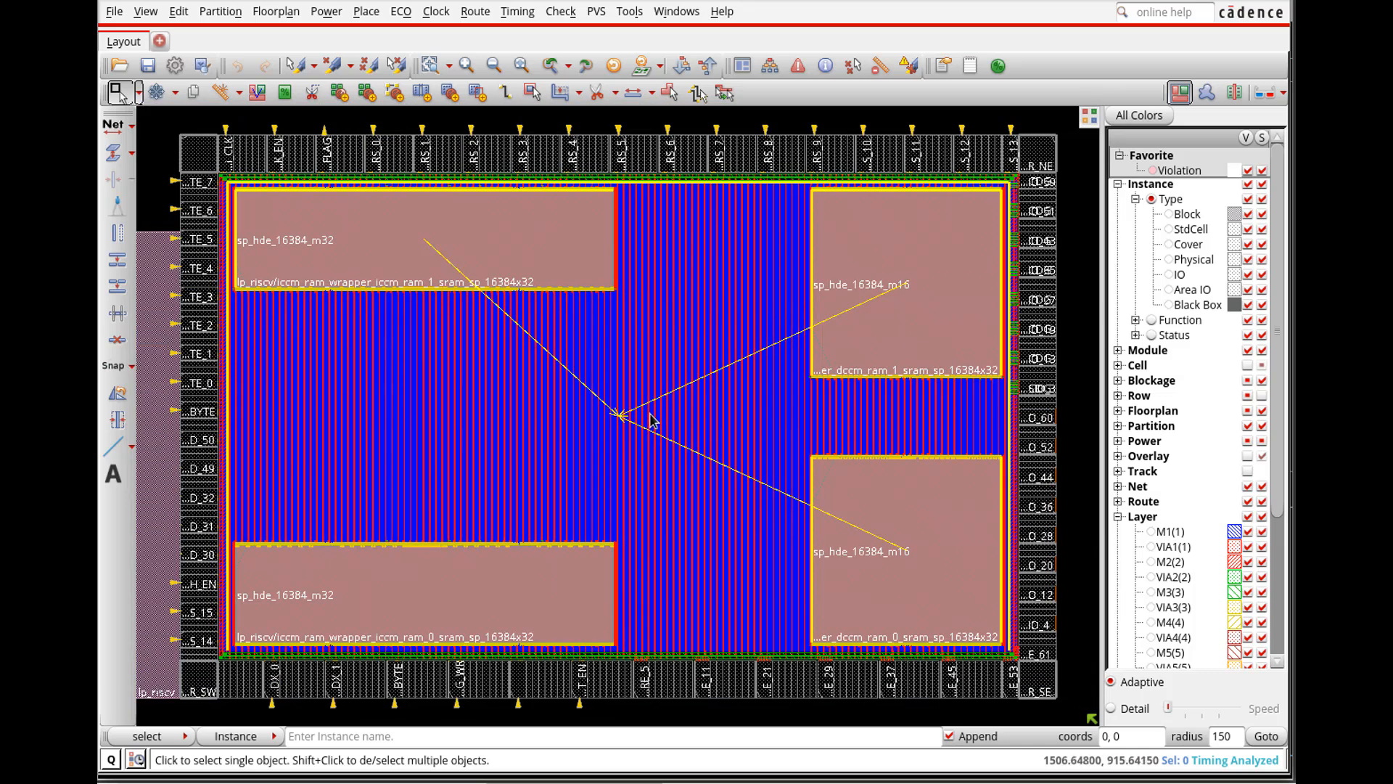
Step: Export the floorplan by running write_def -floorplan -no_std_cells "$design(floorplan_def)" in the Innovus console
{"action": "left_click", "coordinate": [266, 769]}
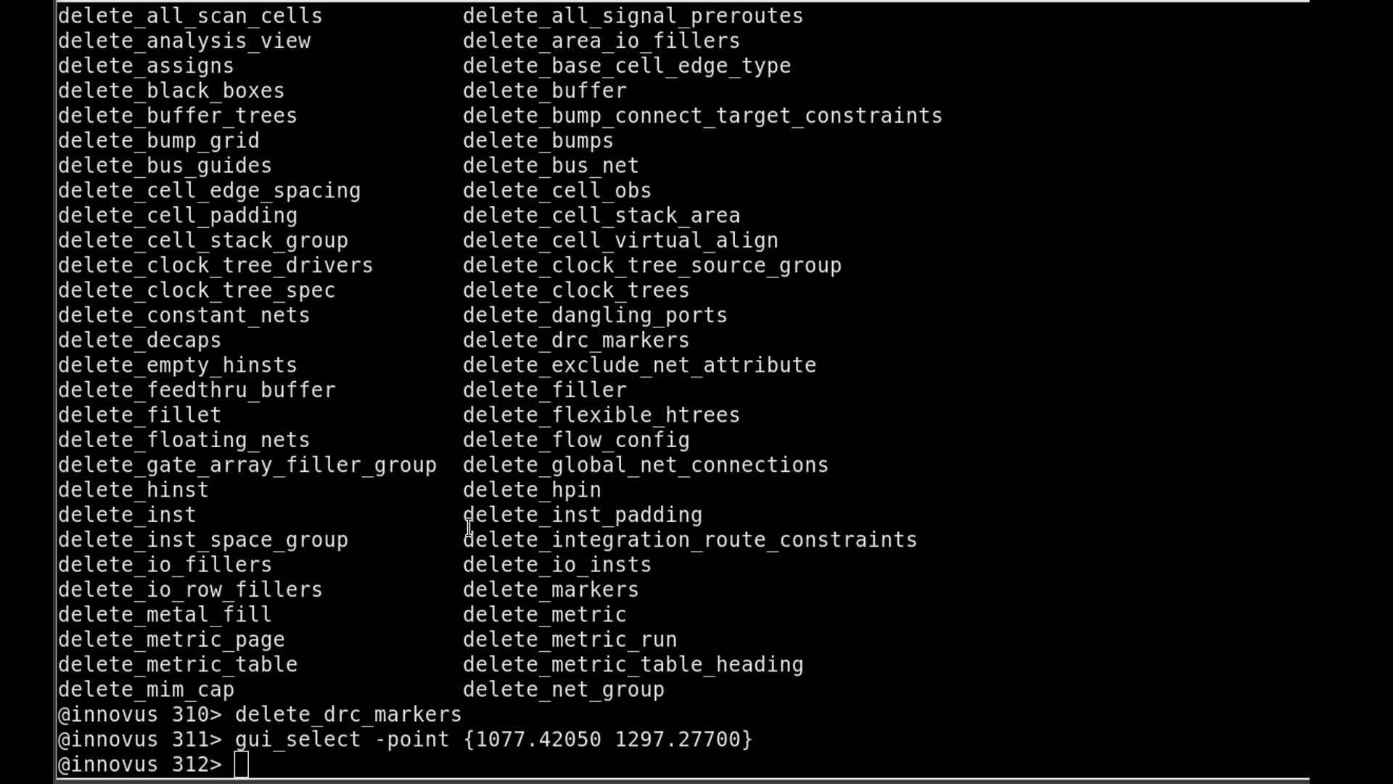
{"action": "middle_click", "coordinate": [470, 527]}
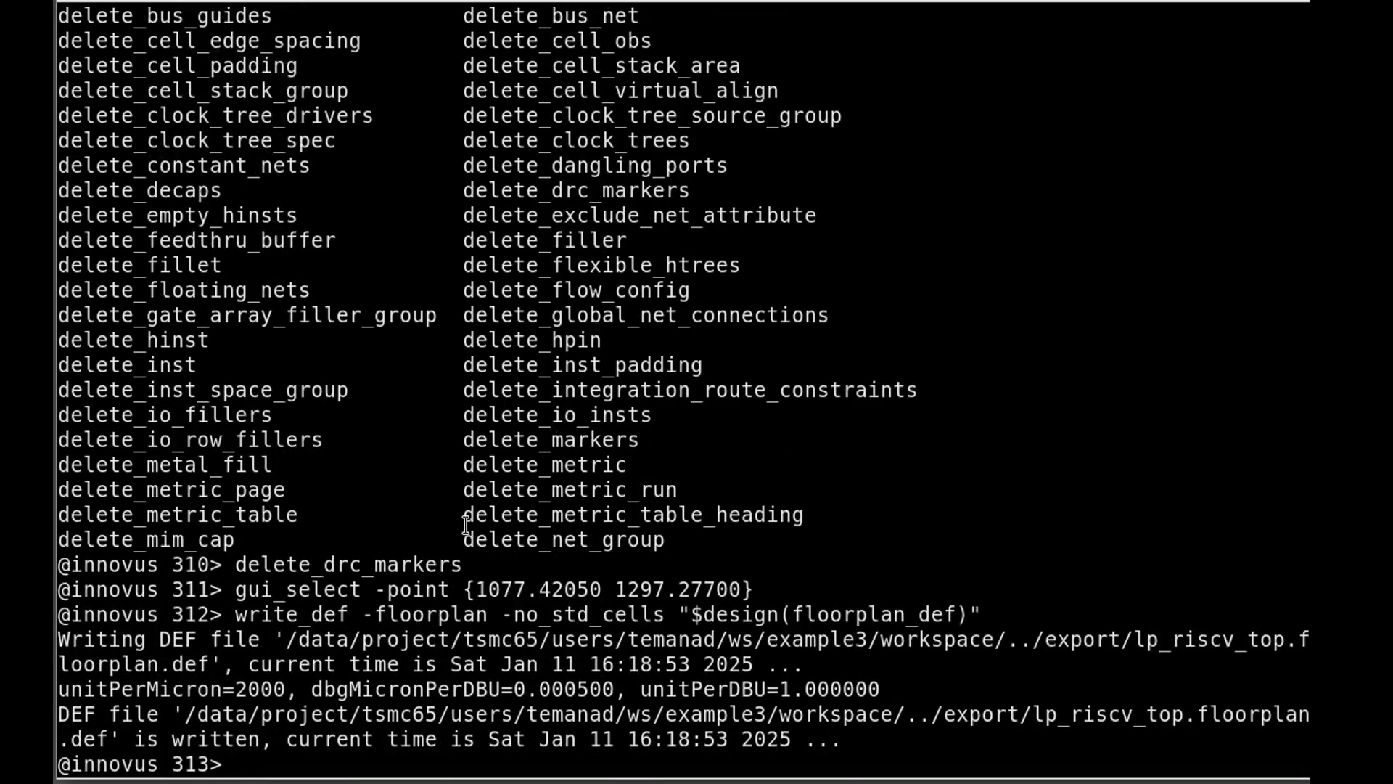